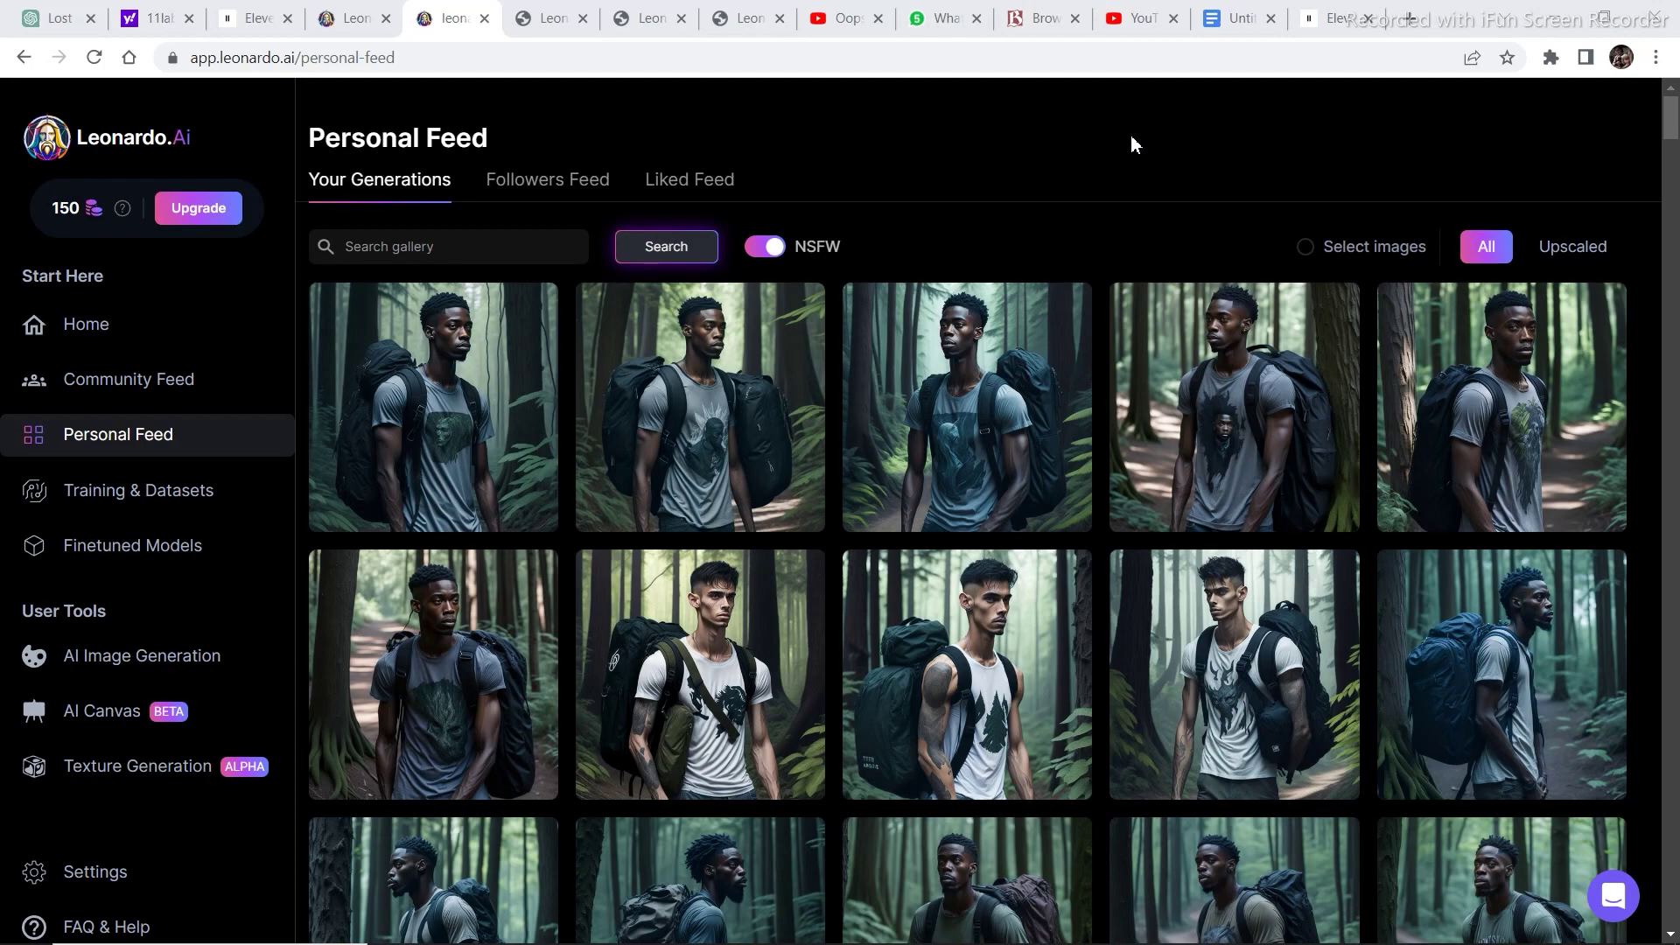
Open the AI Image Generation tool showing the Aristide forest prompt and its three images
left_click(1510, 634)
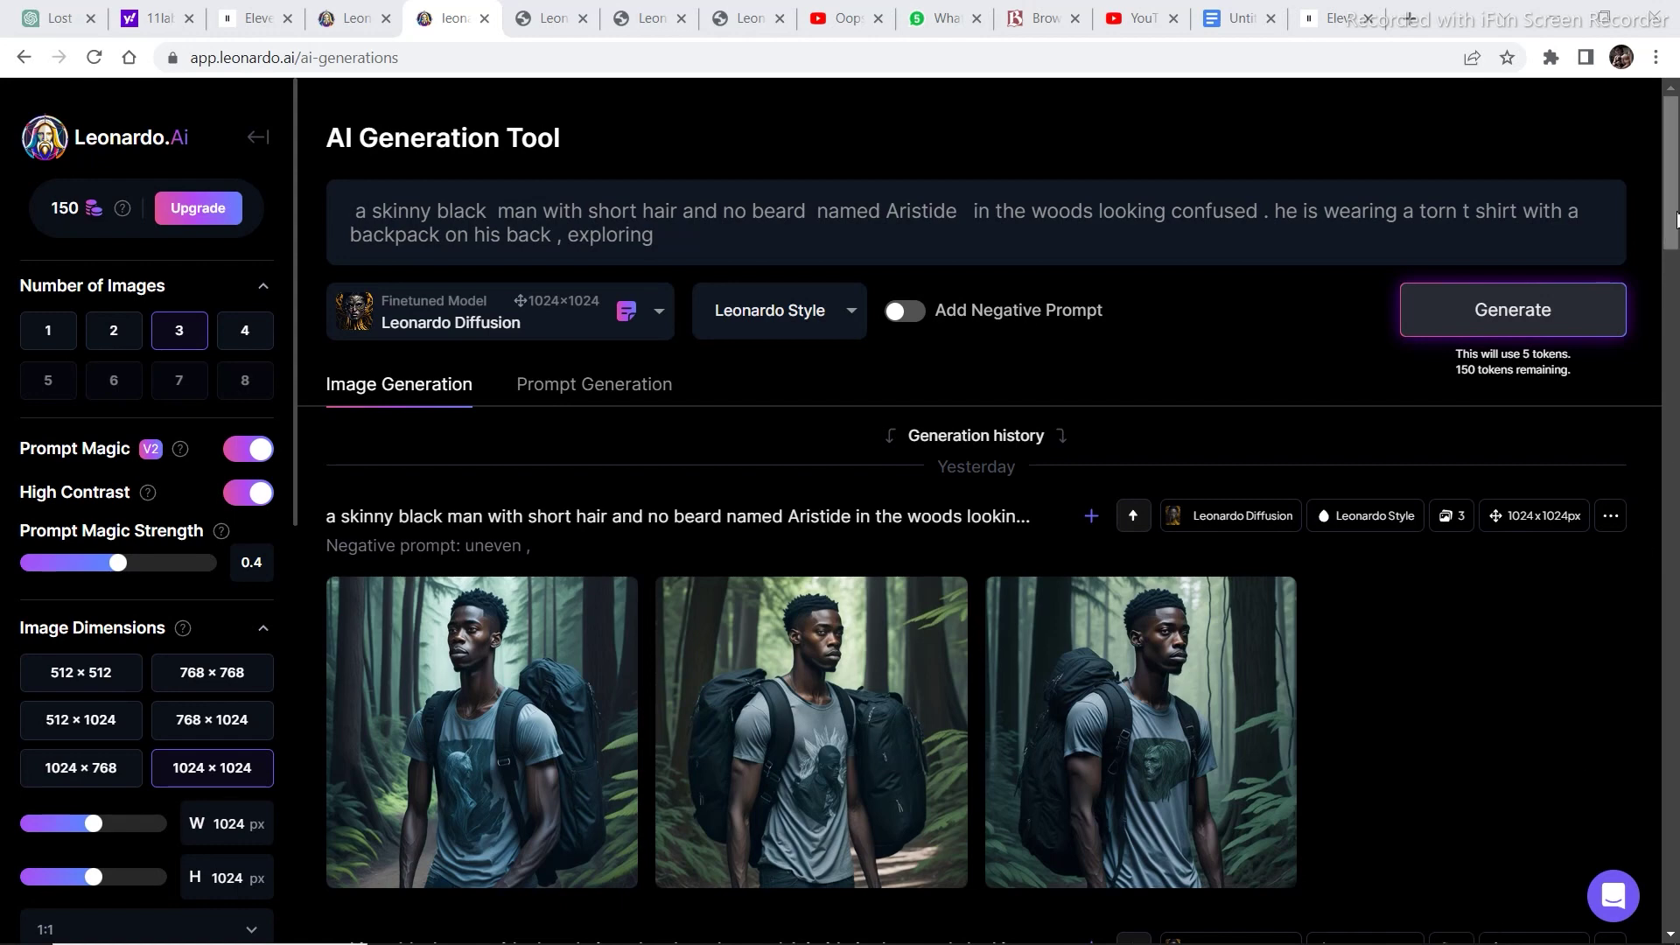
Scroll the generation history down to the Antoine and Amédée rows, then switch to Behind the Name
scroll(1672, 223, "down", 2)
scroll(1671, 245, "down", 4)
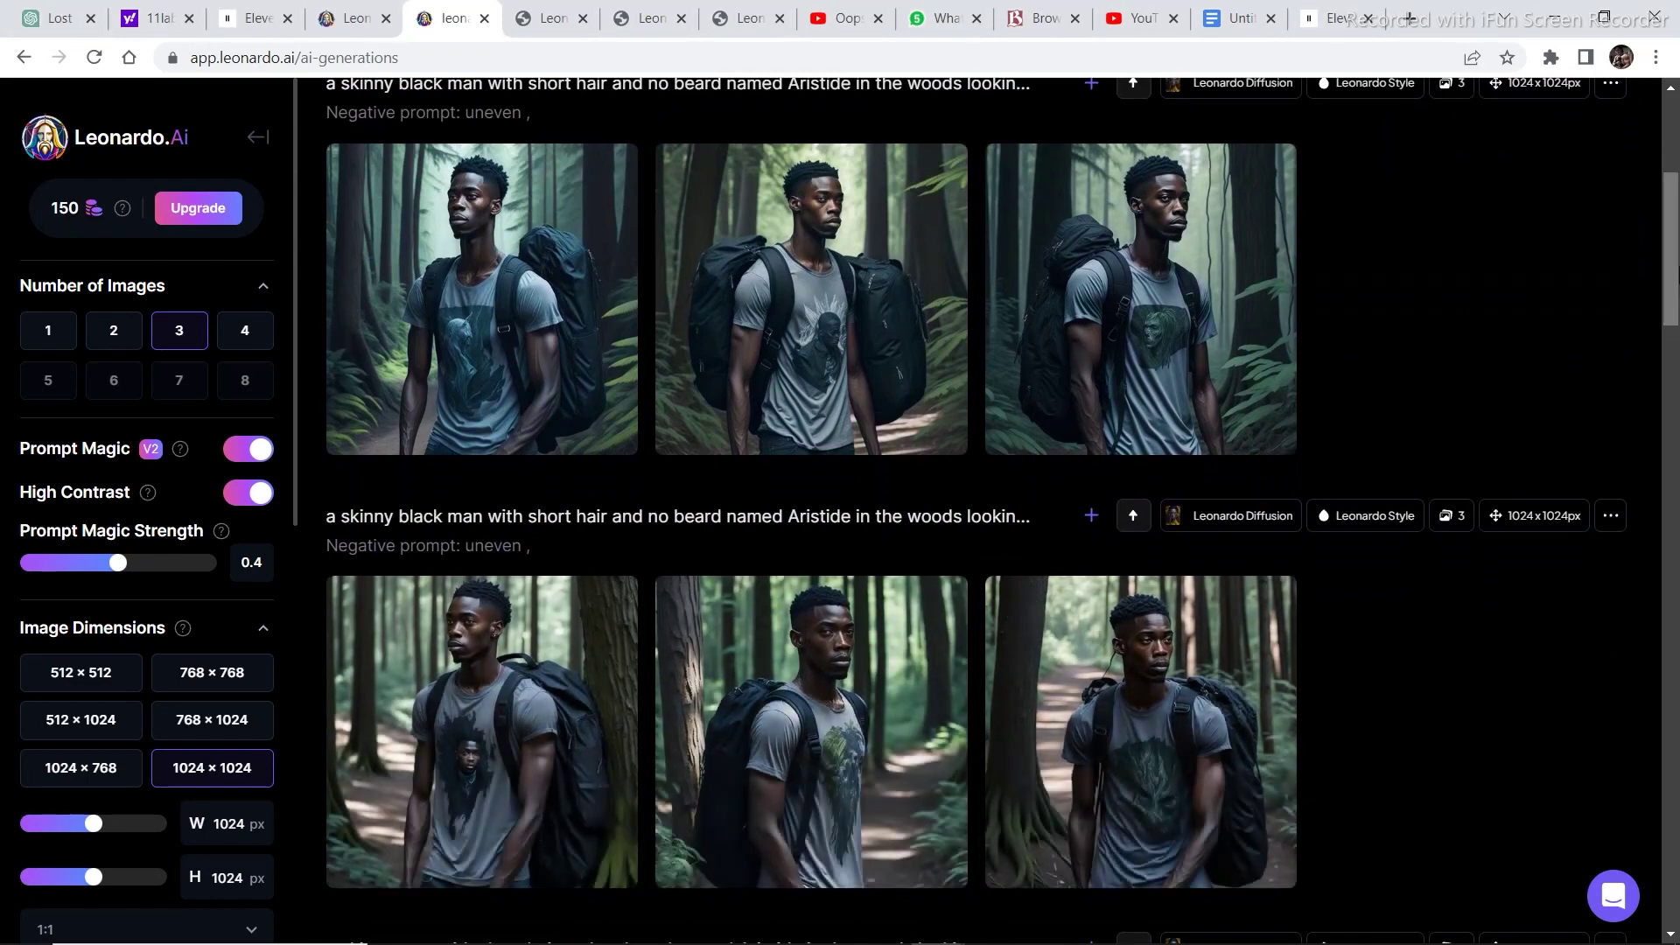
scroll(1674, 284, "down", 4)
scroll(1673, 294, "up", 3)
scroll(1673, 302, "down", 4)
left_click_drag(1673, 302, 1677, 653)
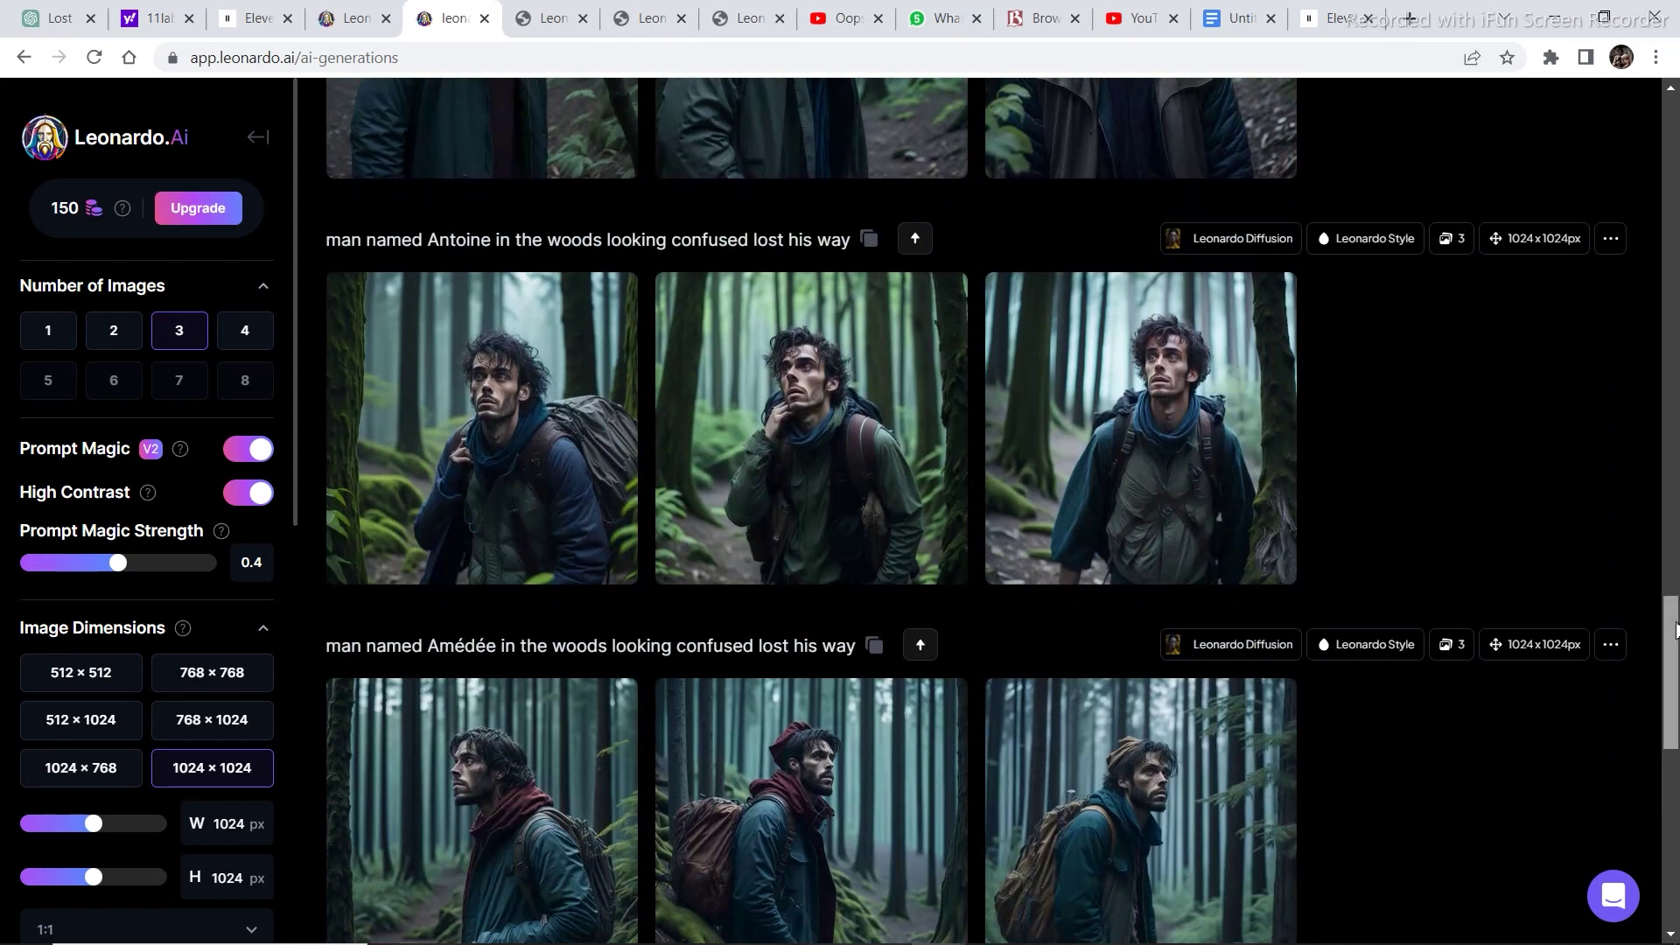
left_click(1045, 17)
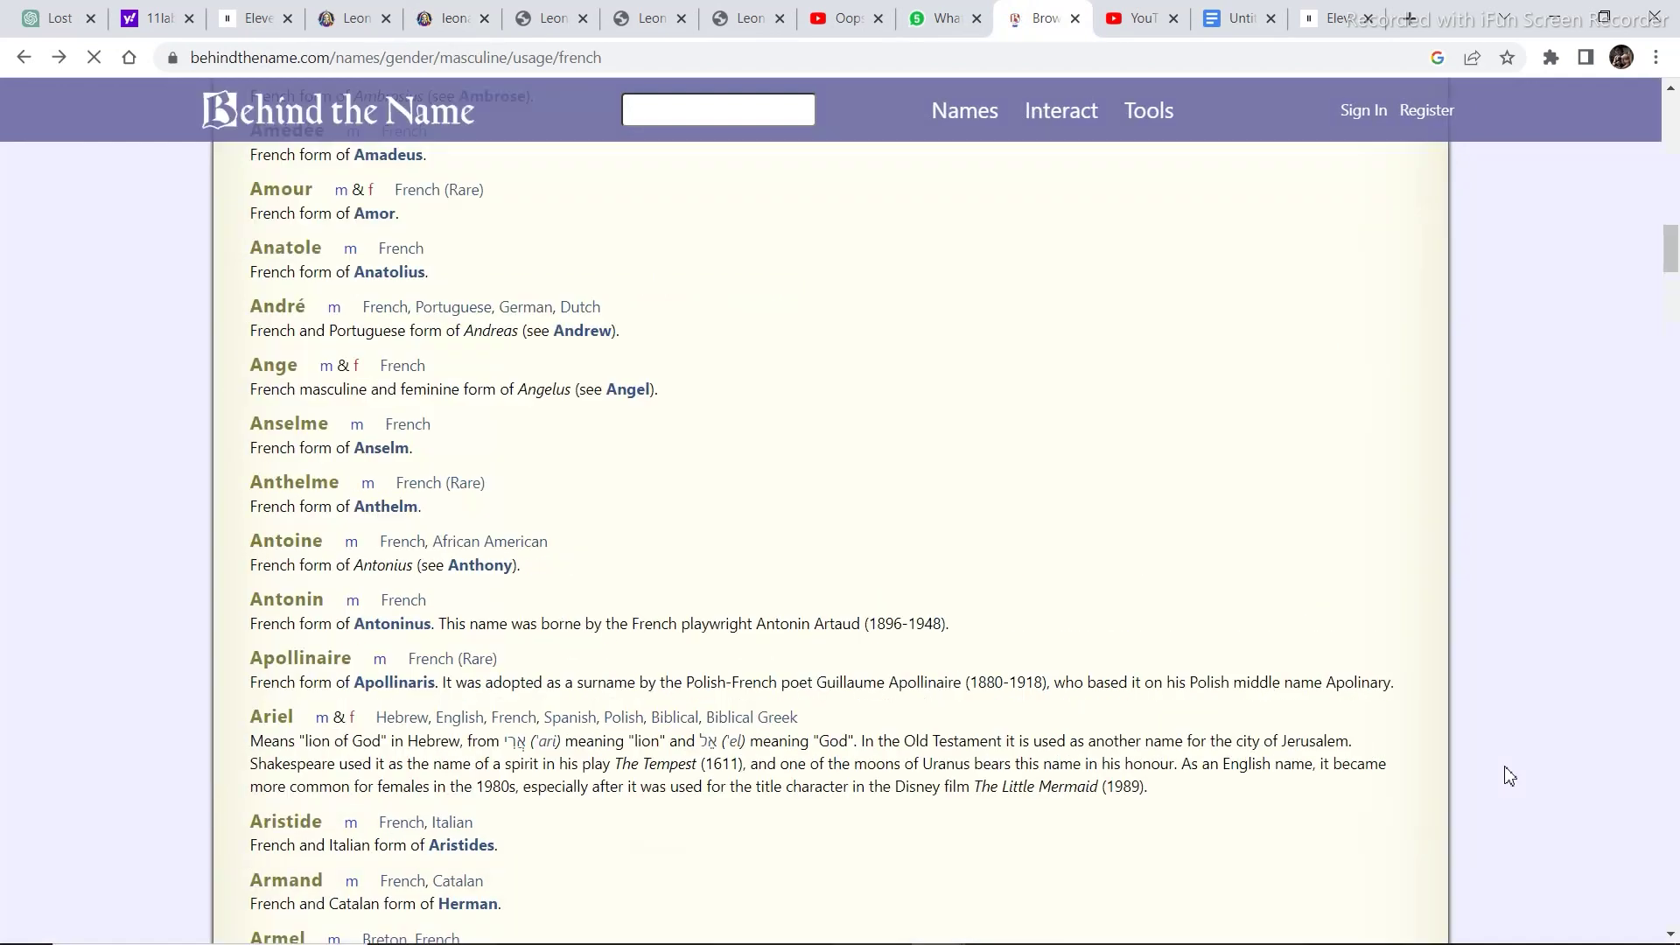
Check the gender filter on the French masculine names list, then return to Leonardo.Ai
left_click(302, 348)
left_click(195, 393)
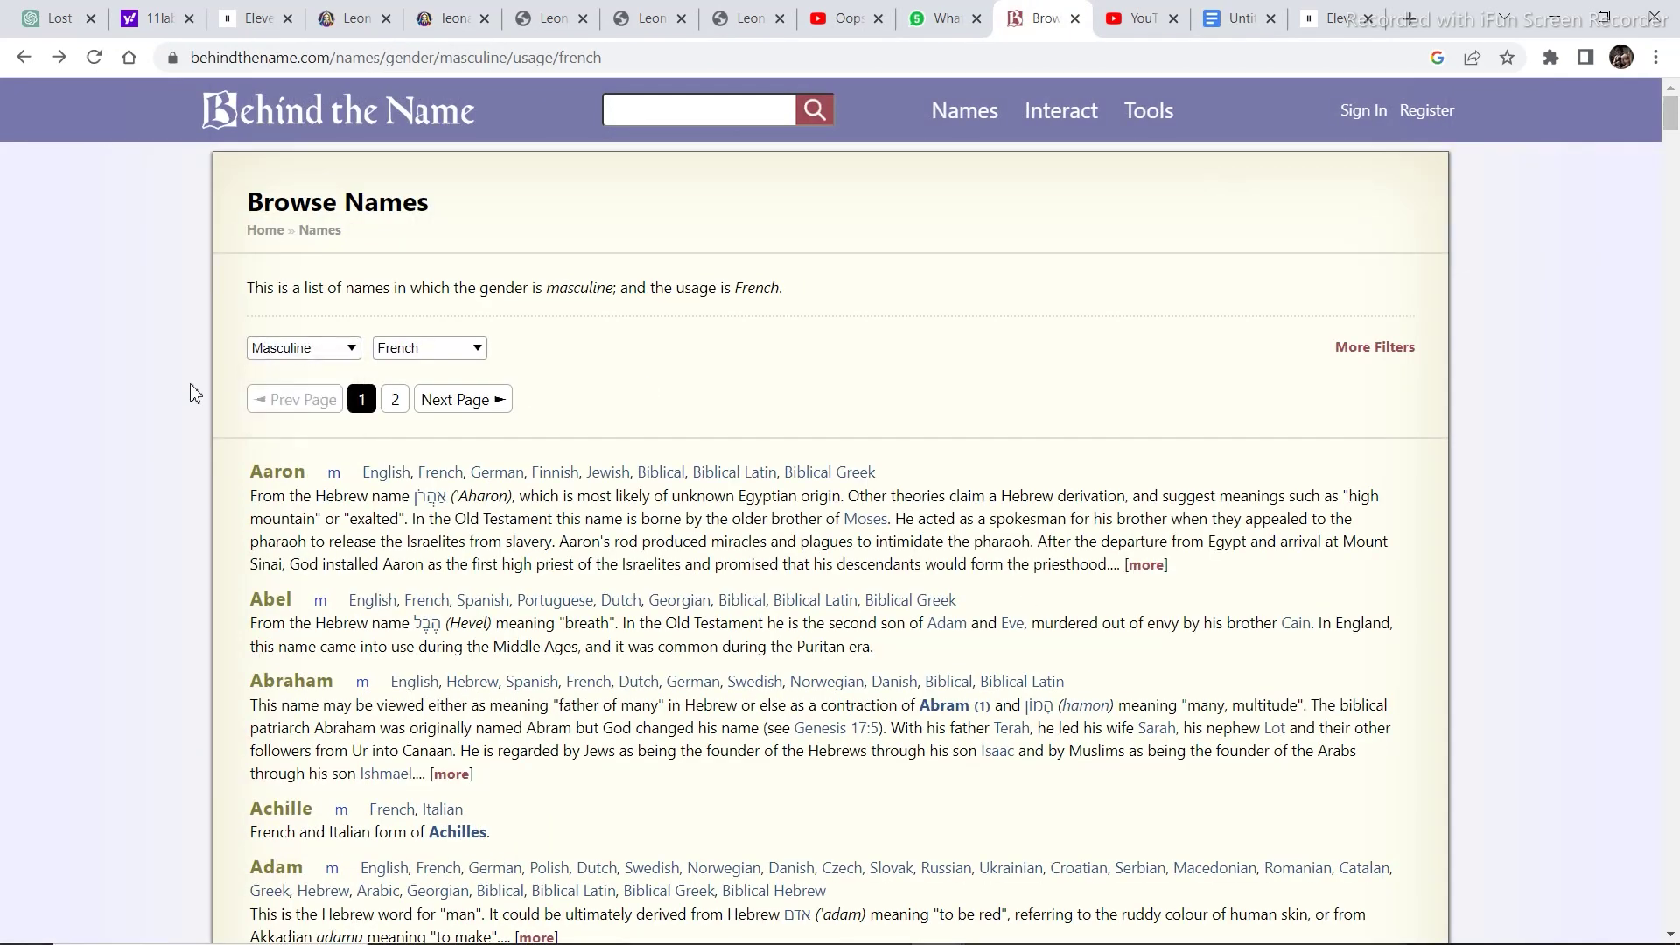
left_click(294, 350)
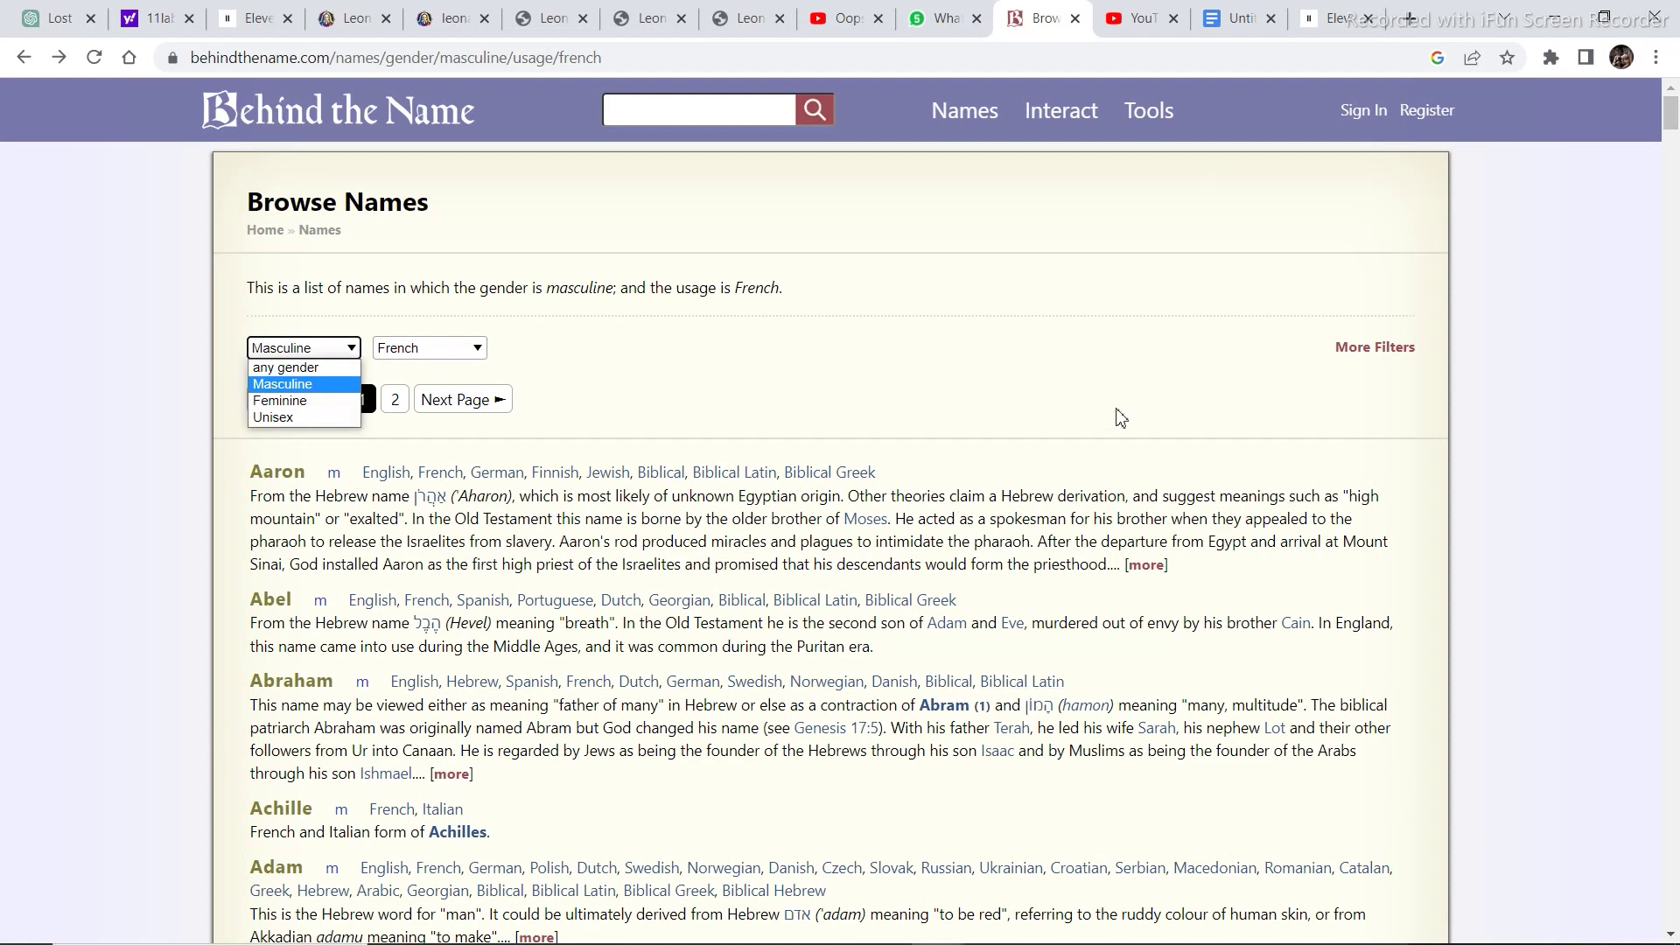
left_click(450, 17)
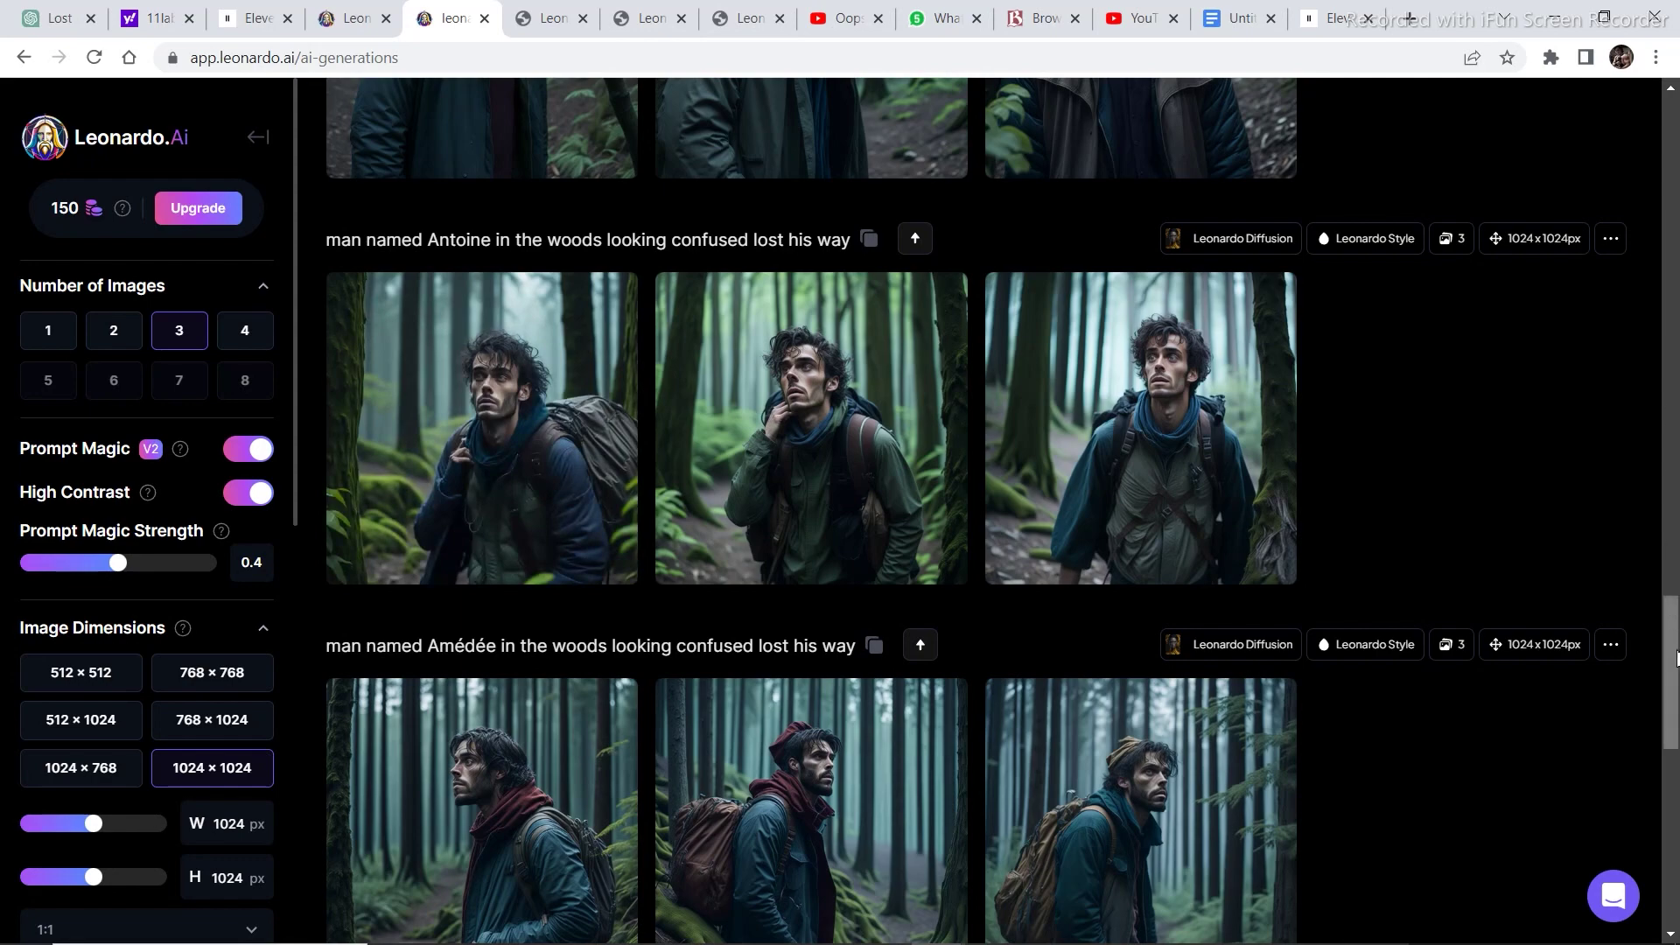
Clear the old Aristide prompt, then bring up Behind the Name's Scottish masculine names list
scroll(1672, 665, "down", 2)
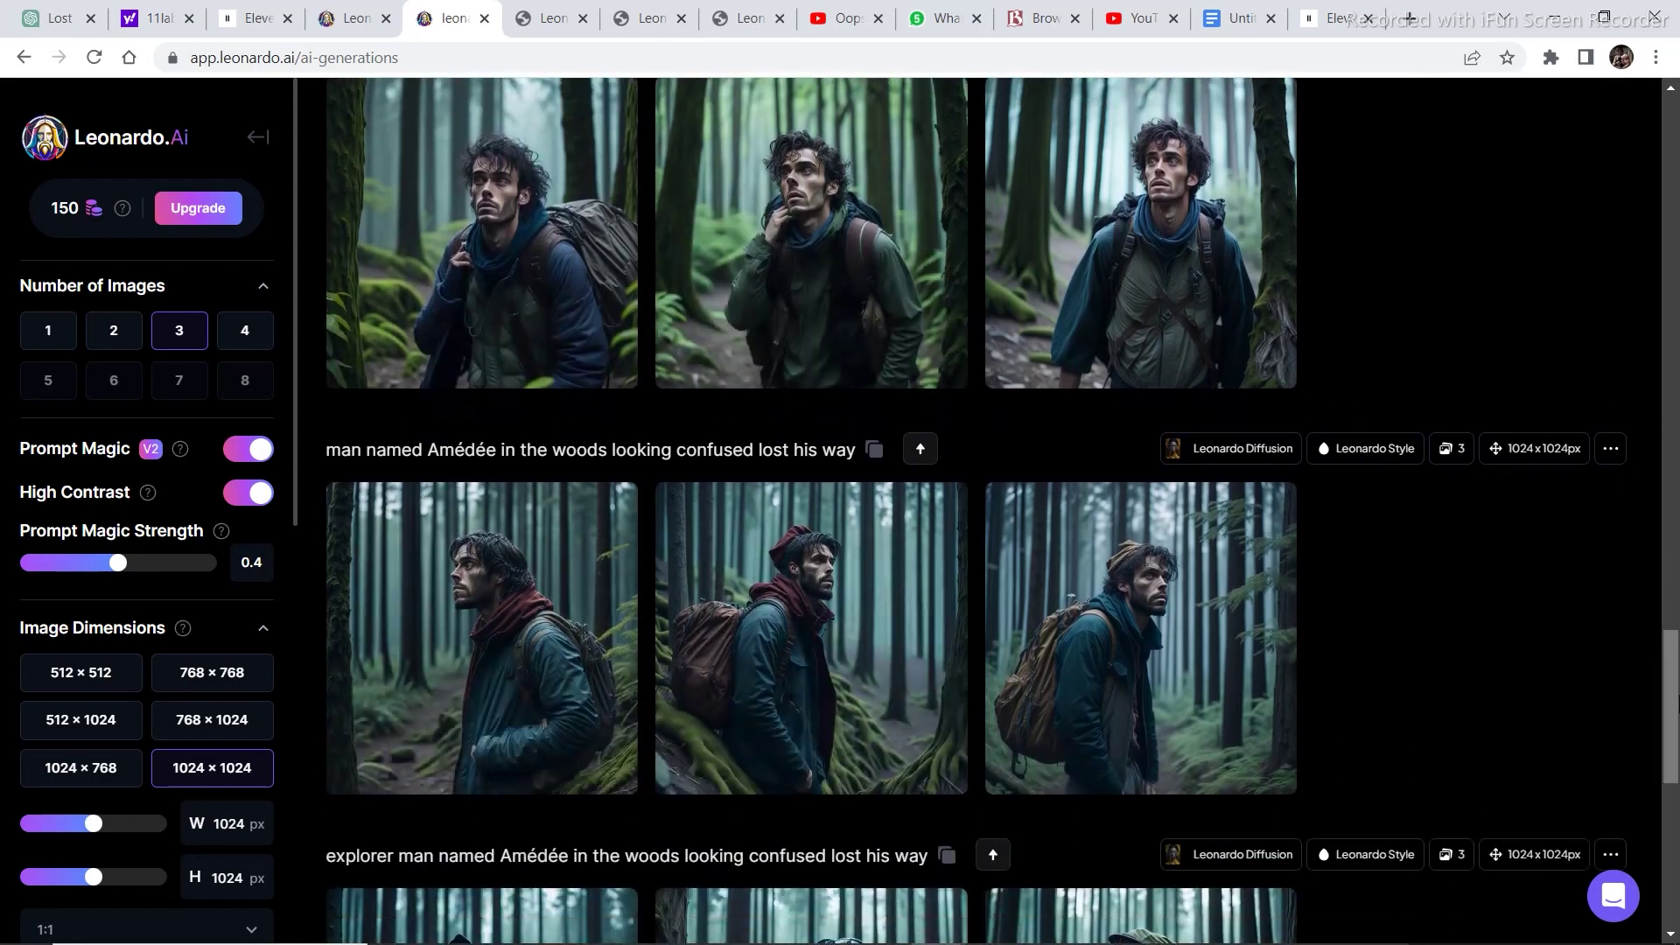
scroll(1139, 398, "up", 15)
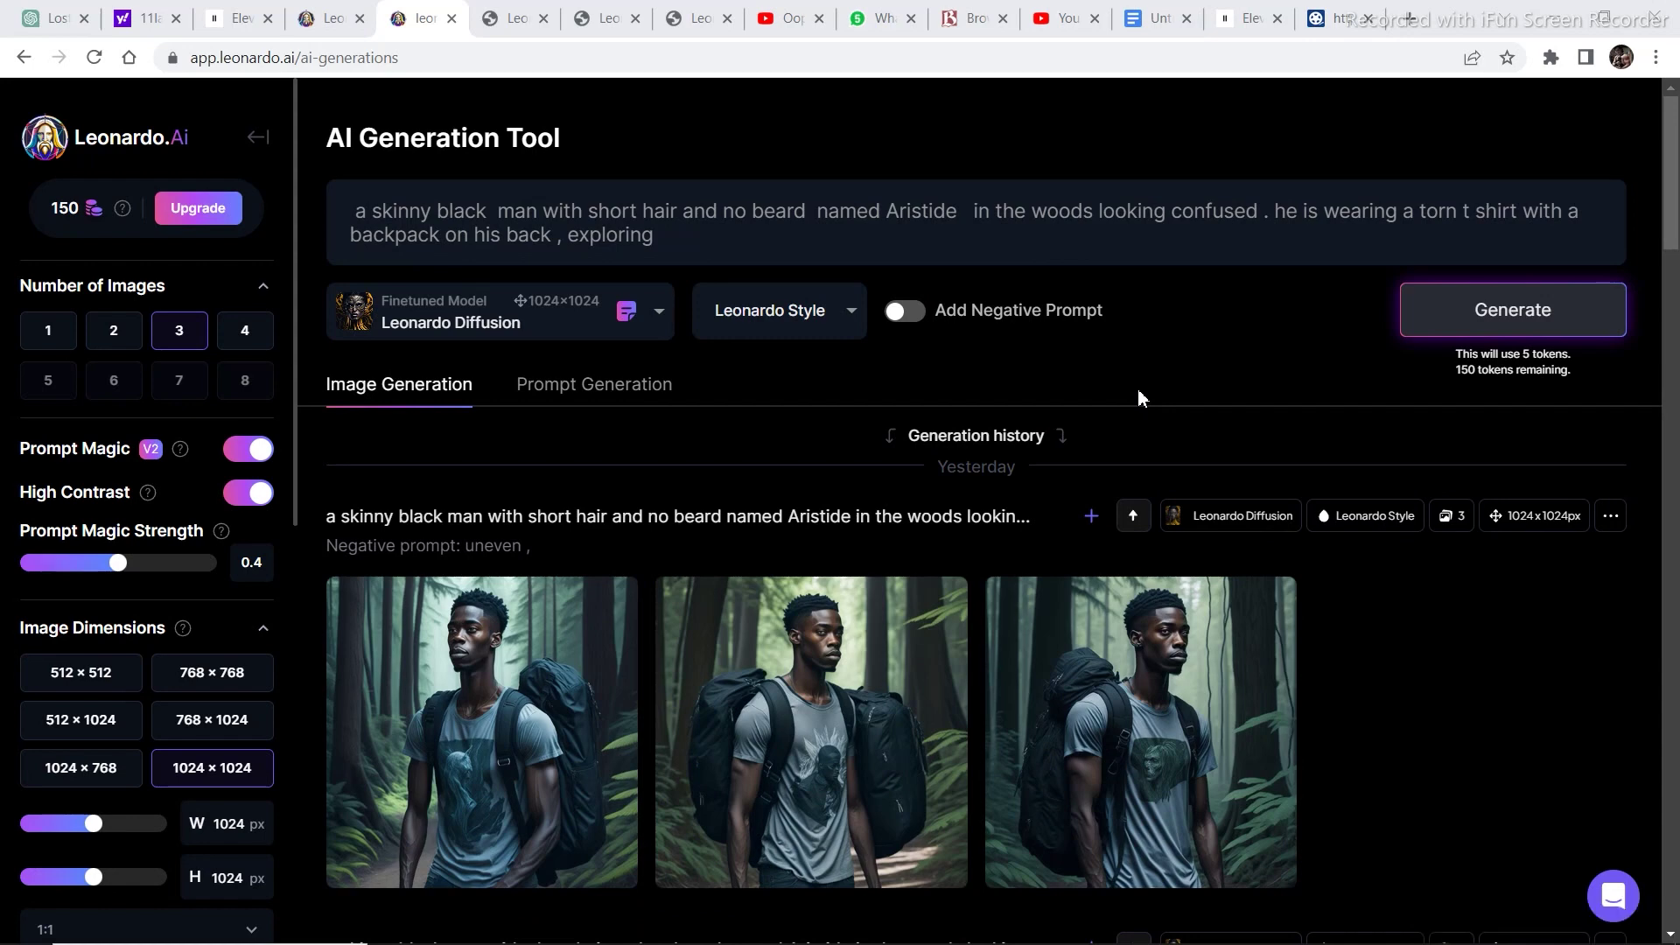
left_click(725, 256)
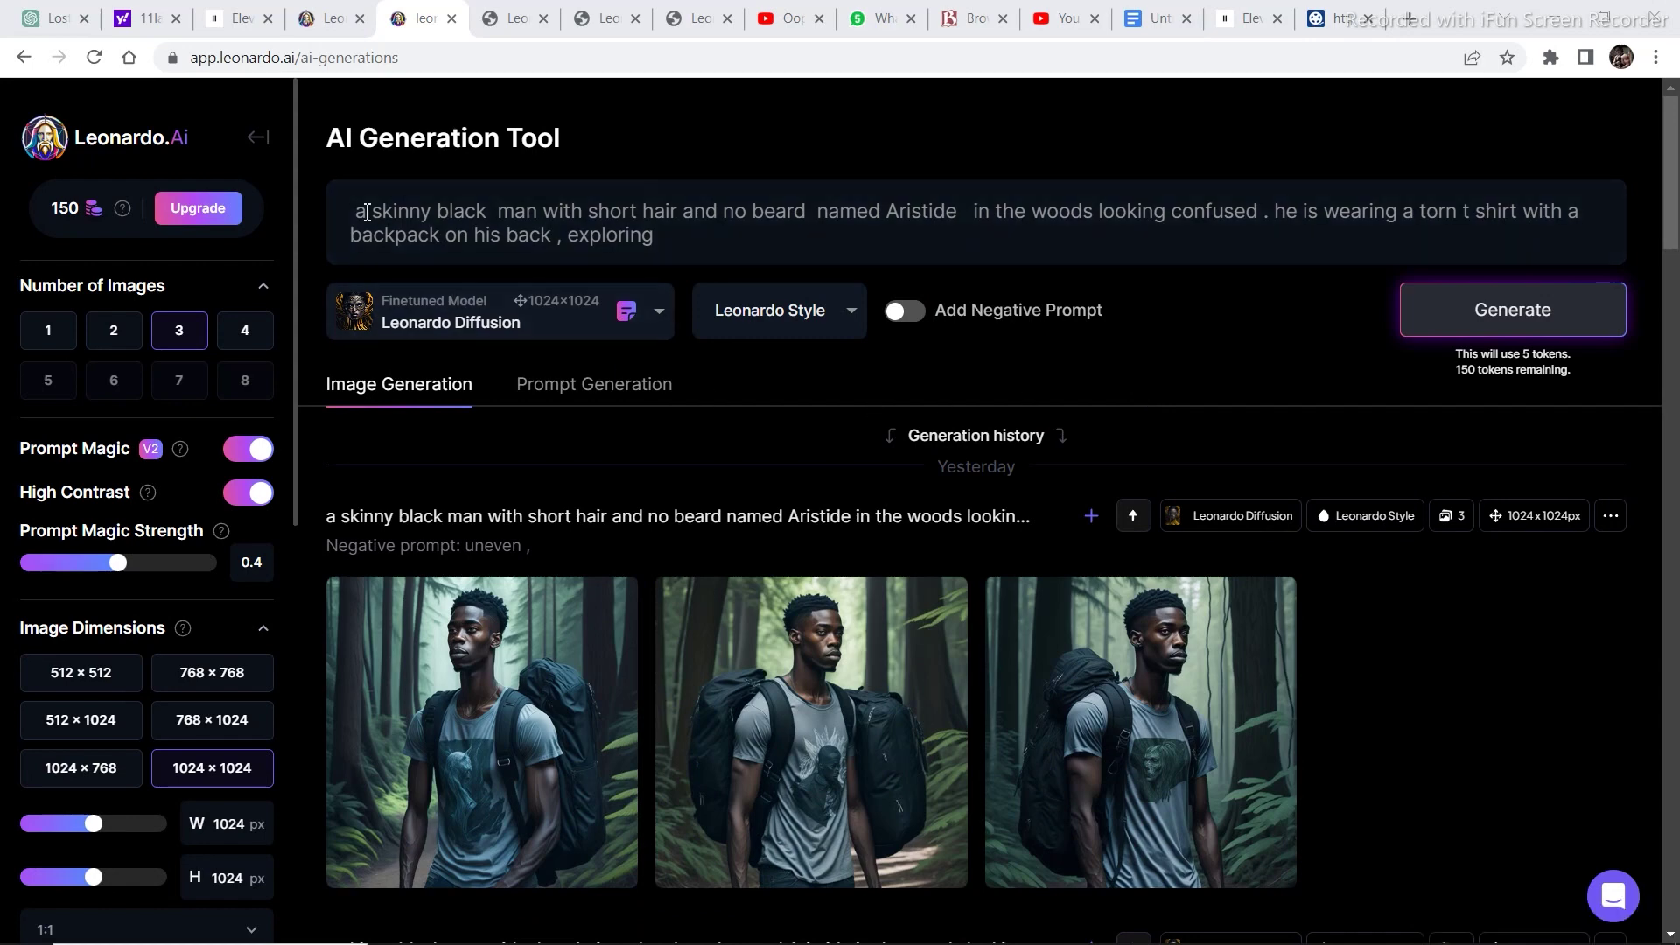
key("ctrl+a")
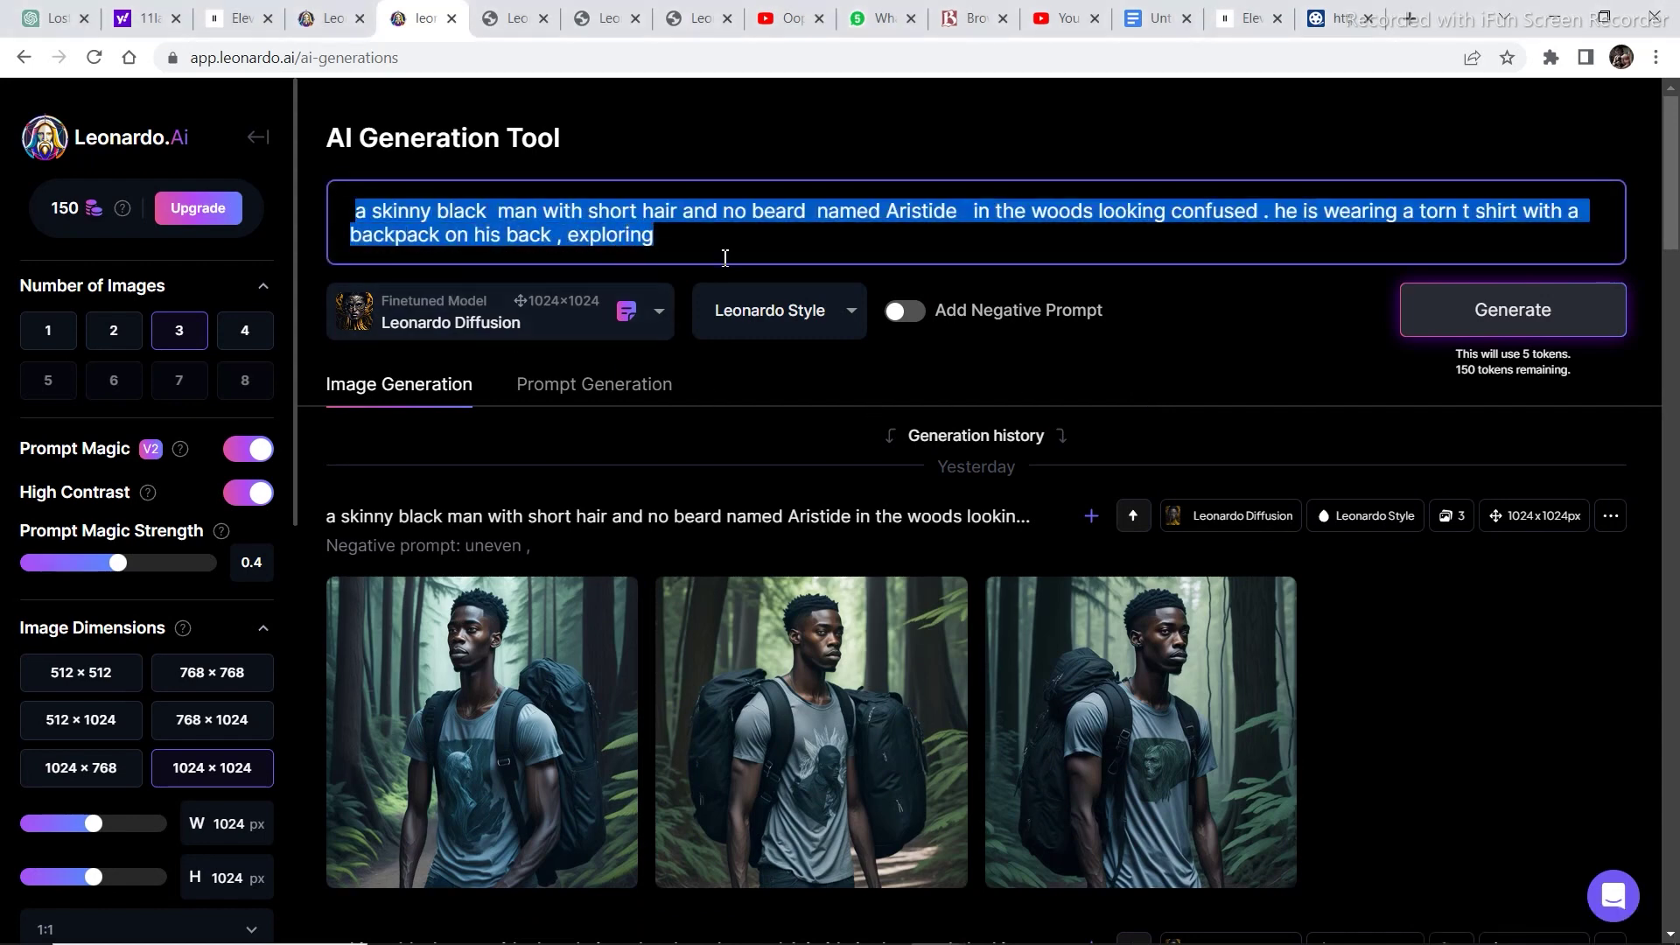
key("BackSpace")
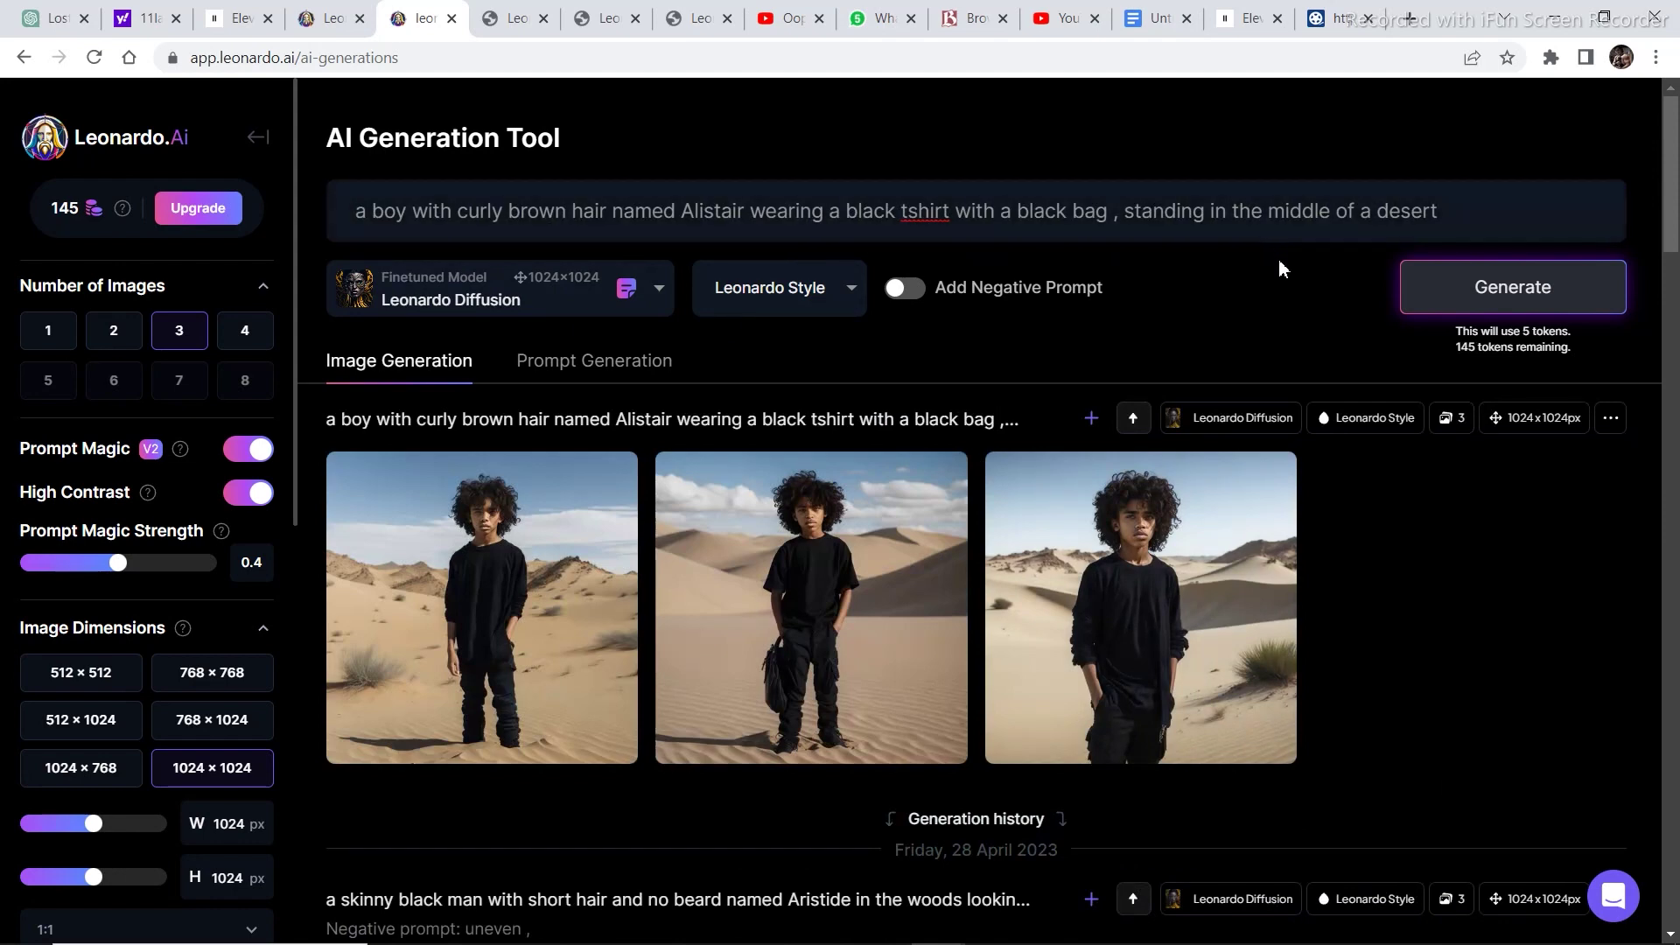
left_click(962, 19)
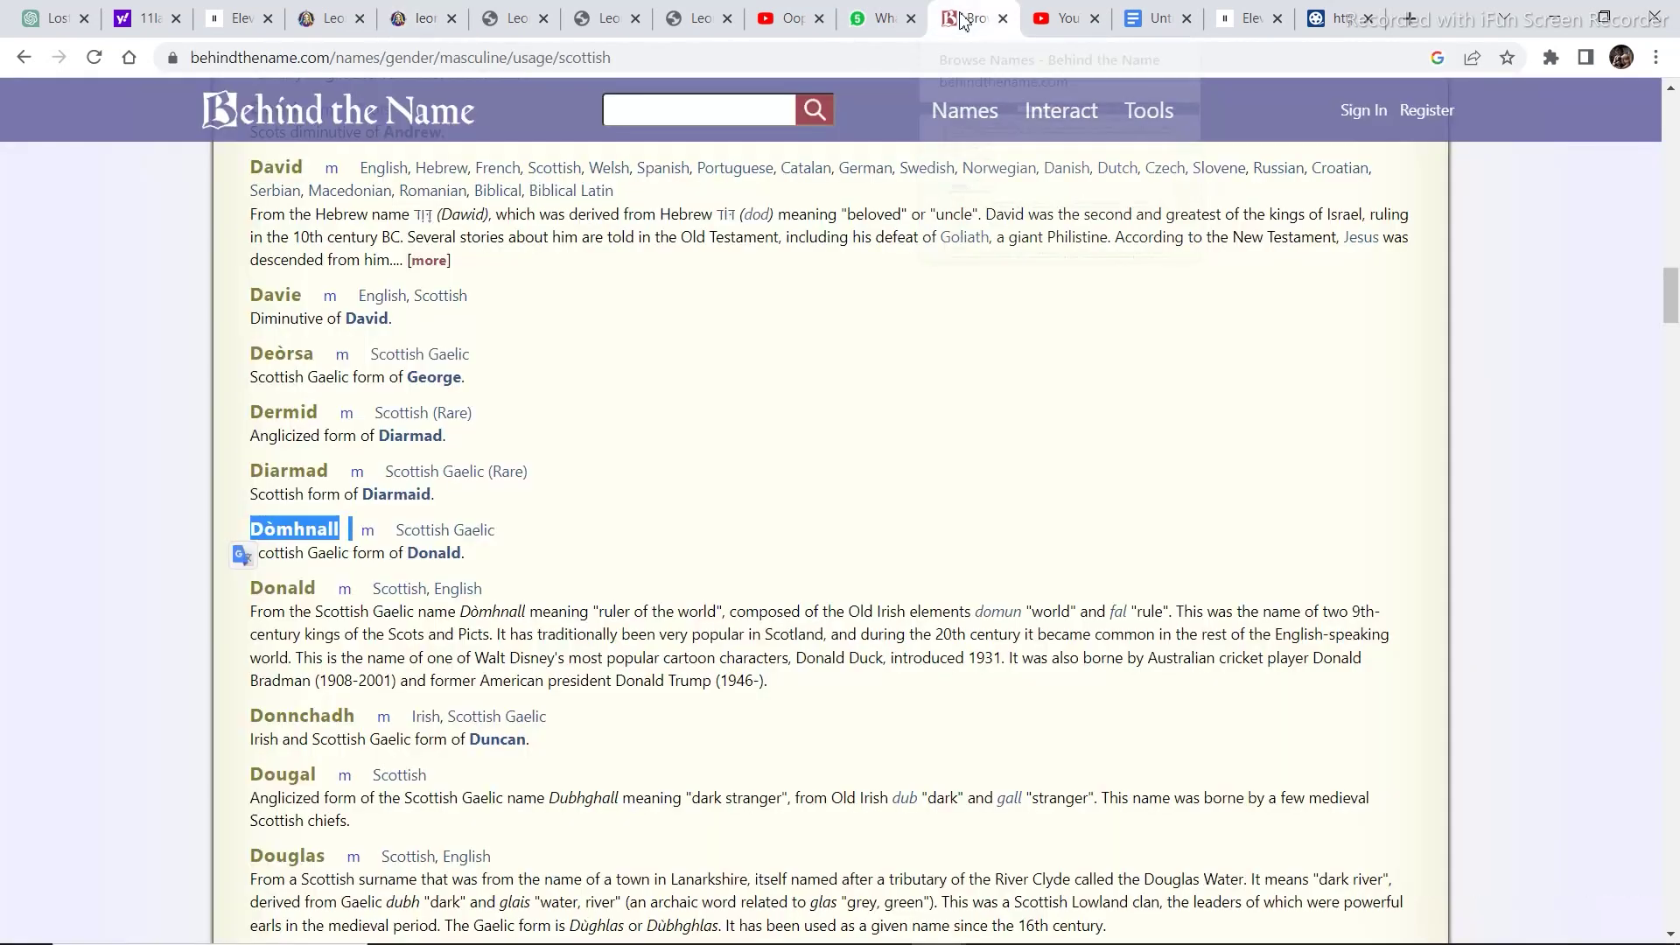
Replace 'Alistair' with the pasted name 'Dòmhnall' in the prompt and generate new desert images
left_click(424, 19)
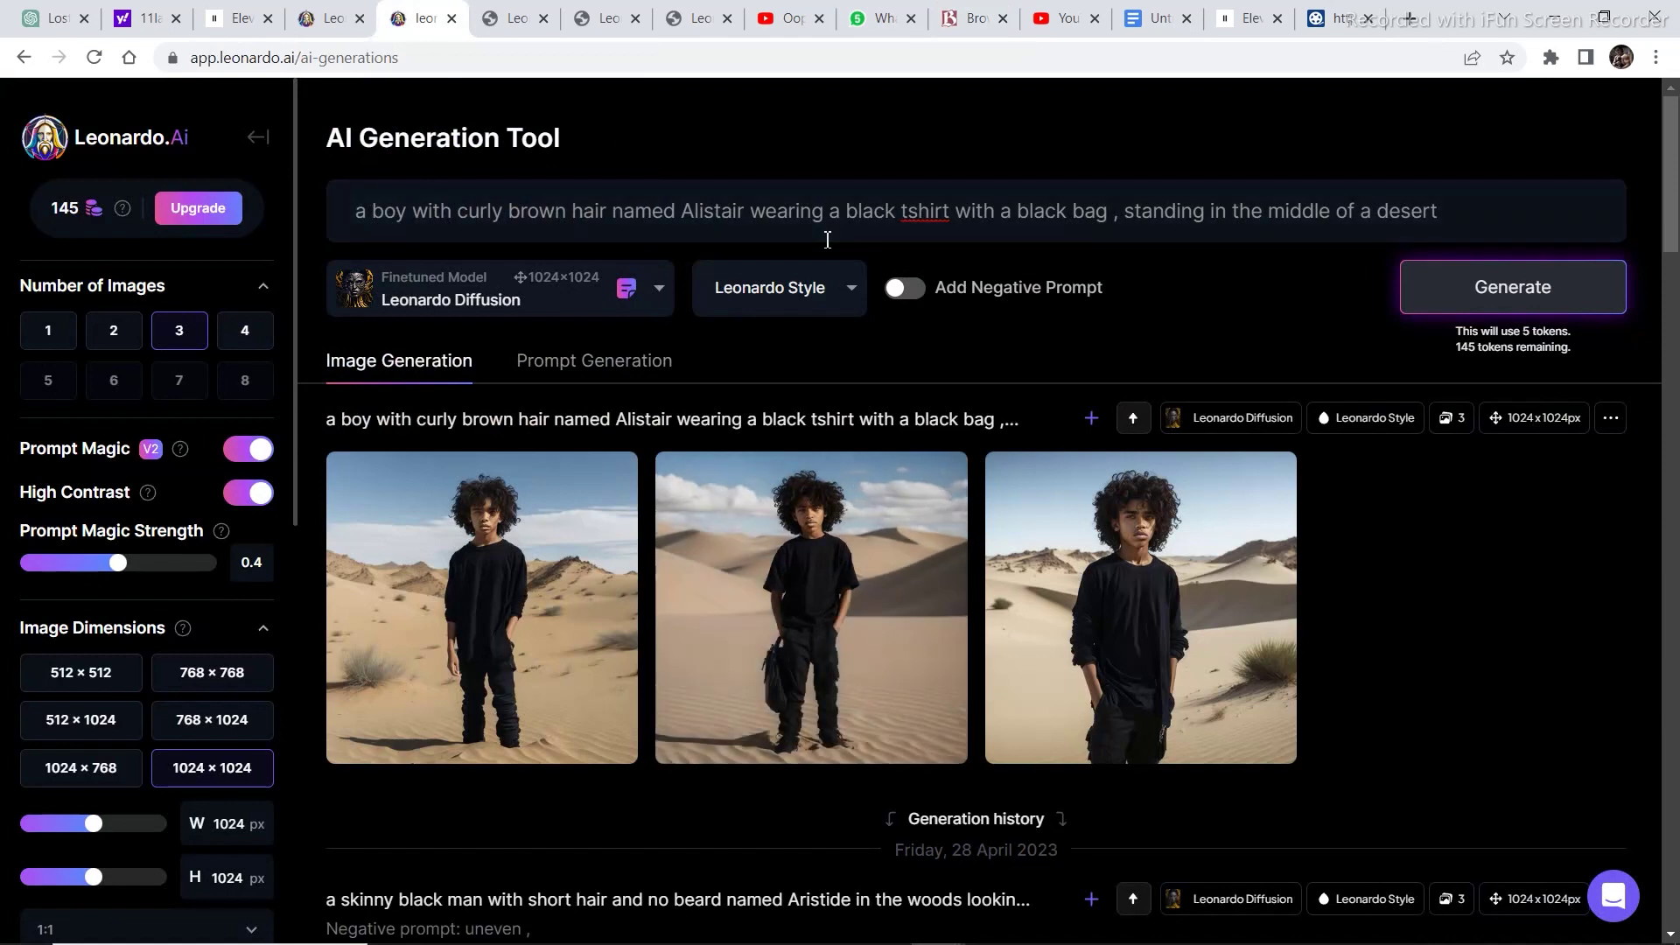
left_click_drag(745, 215, 688, 220)
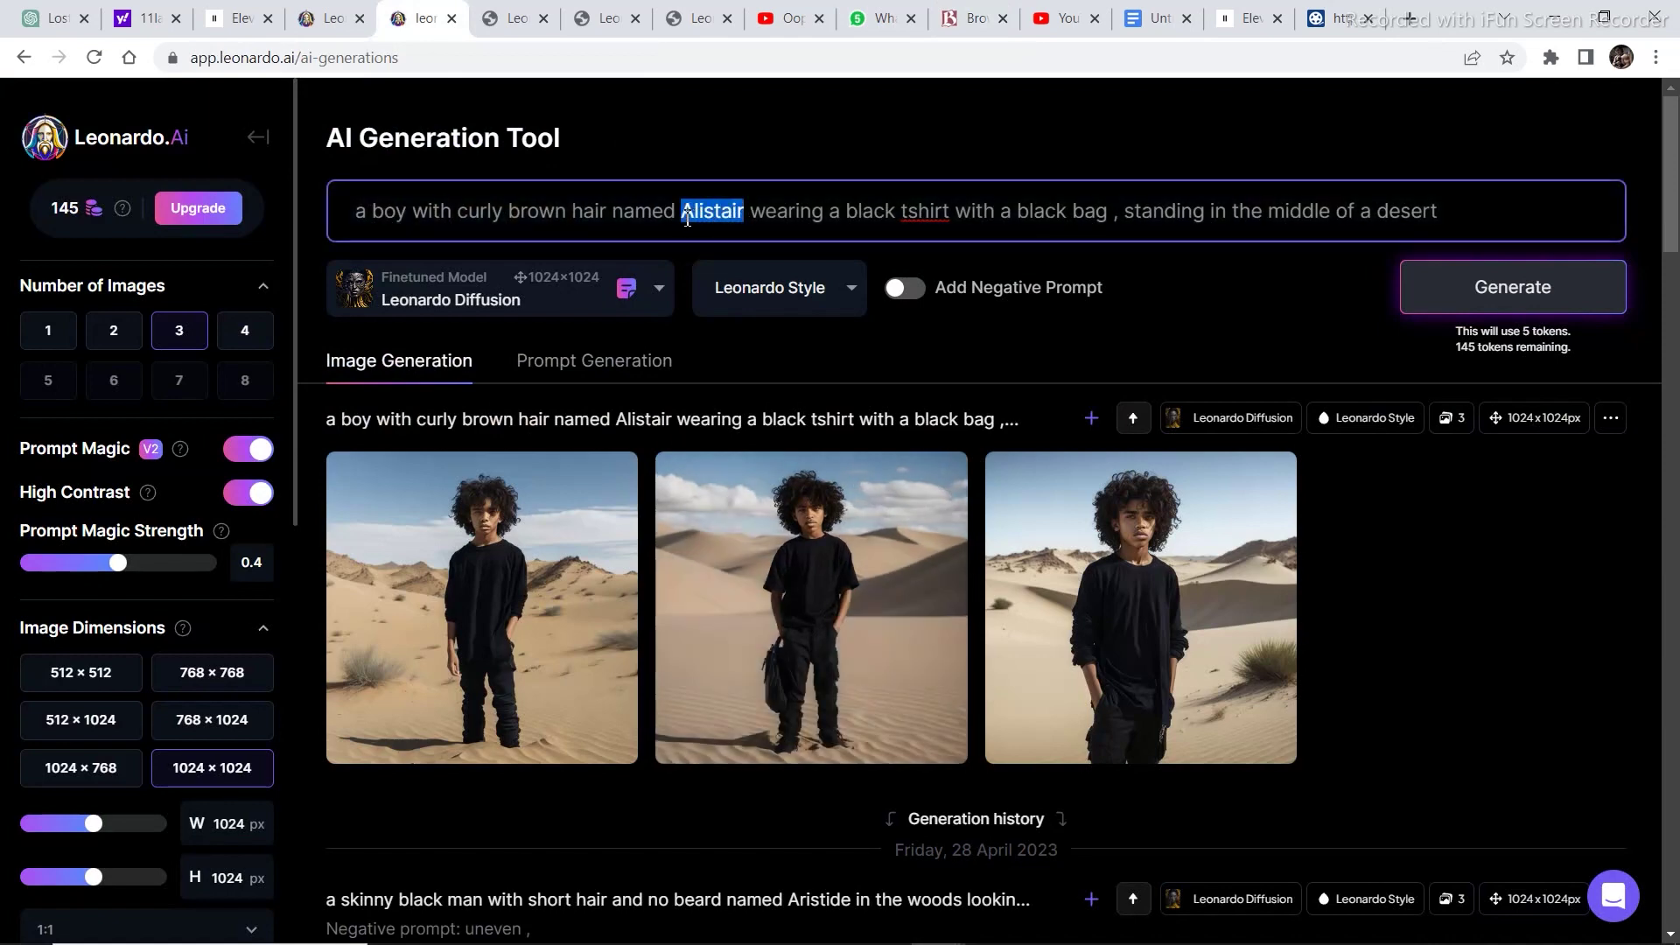
key("BackSpace")
type("Dòmhnall")
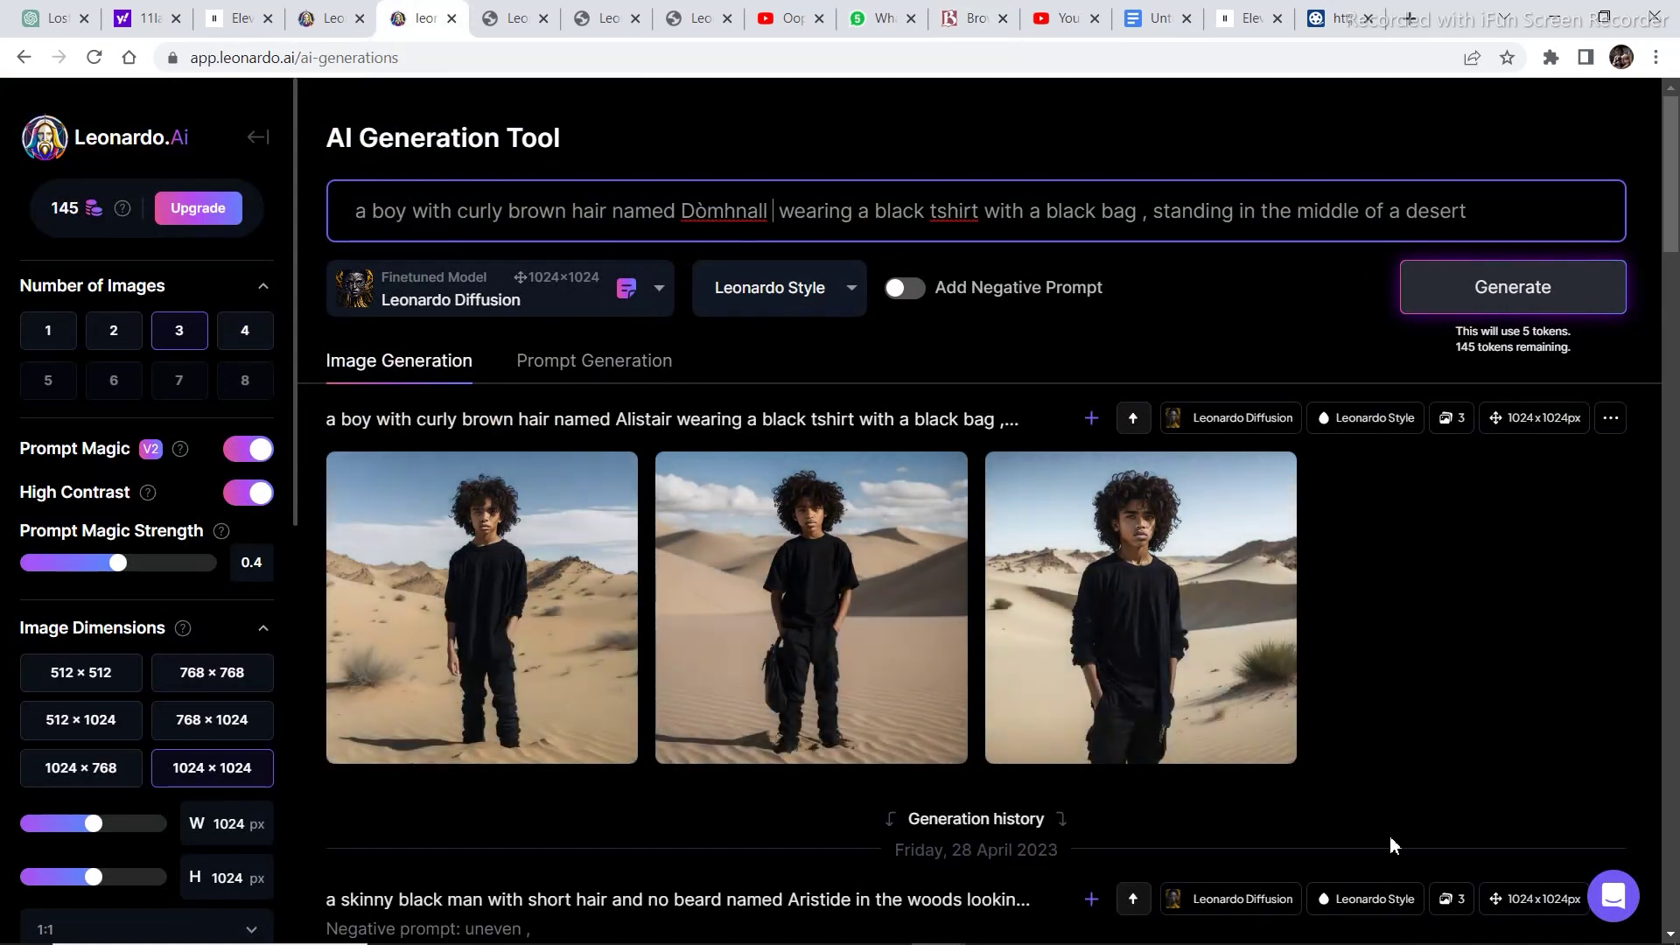
left_click(1500, 304)
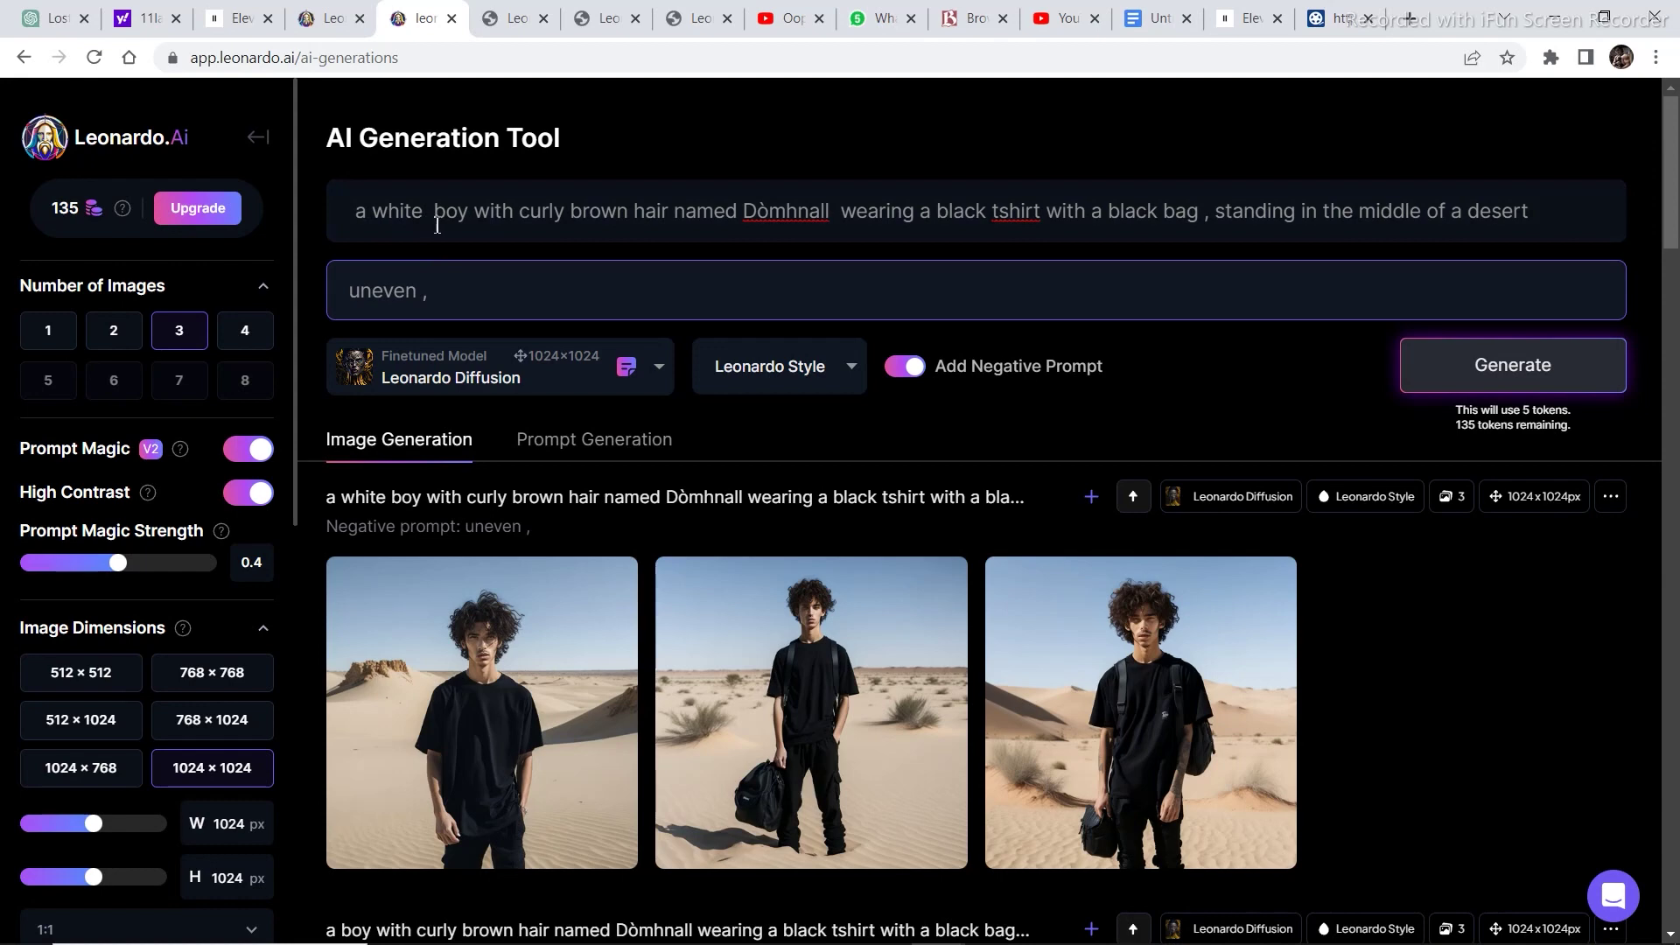
mouse_move(1671, 196)
left_mouse_down()
mouse_move(1671, 322)
mouse_move(1670, 199)
left_mouse_up()
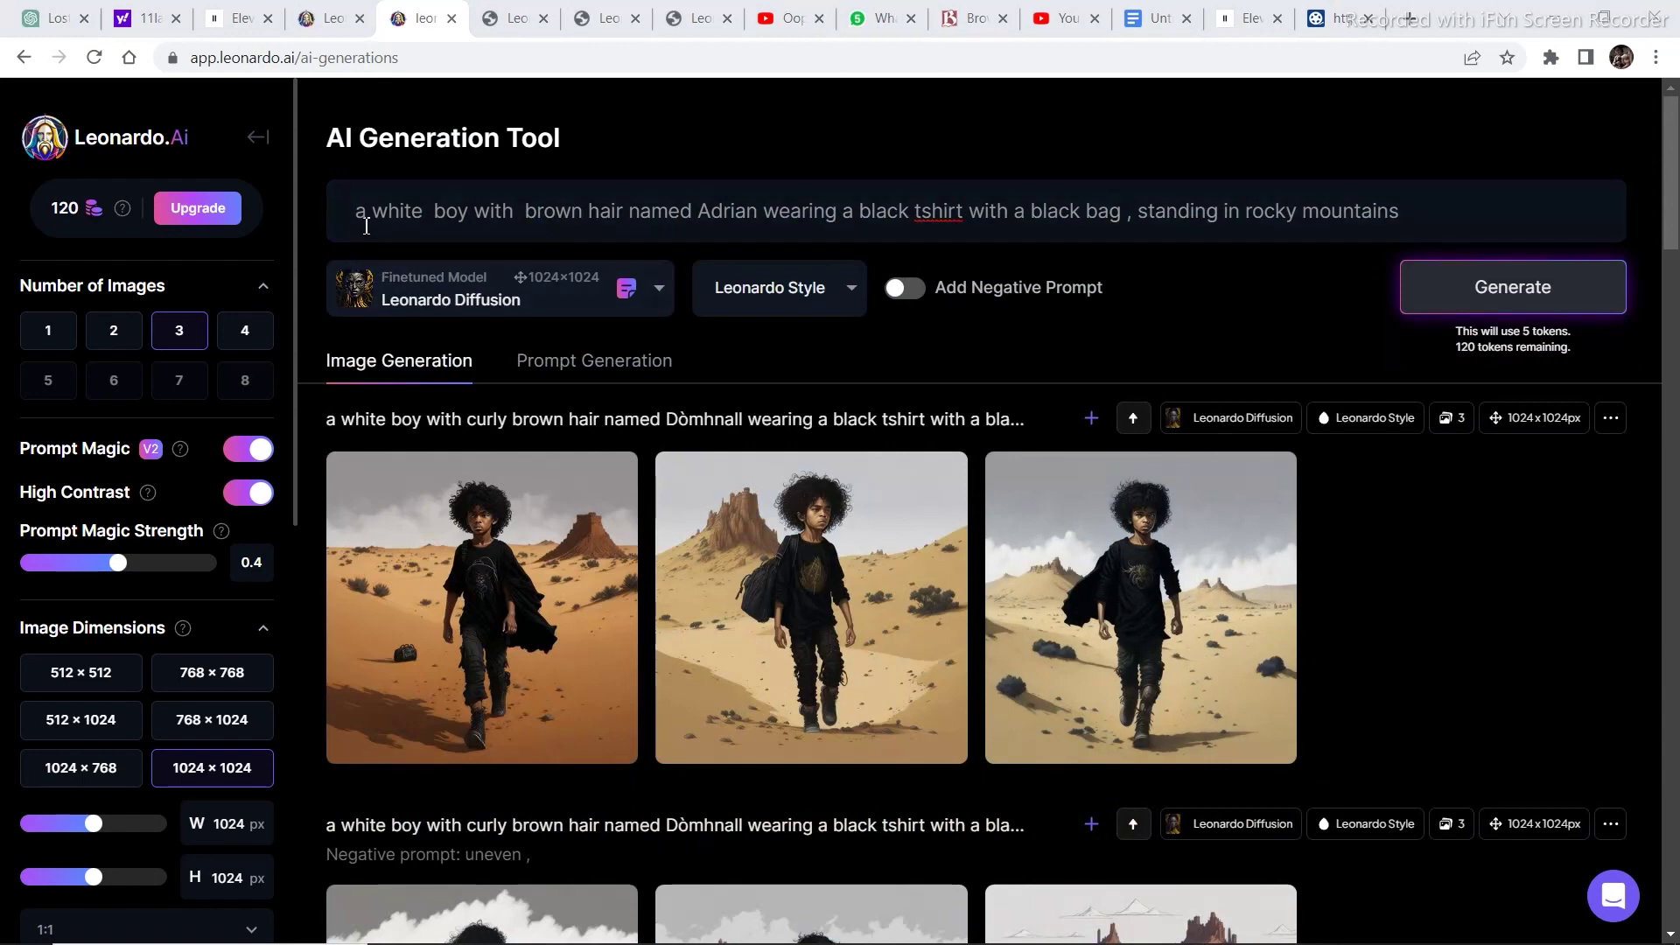
Generate Adrian in rocky mountains, then change 'standing' to 'walking' and generate again
left_click(429, 220)
left_click(1462, 289)
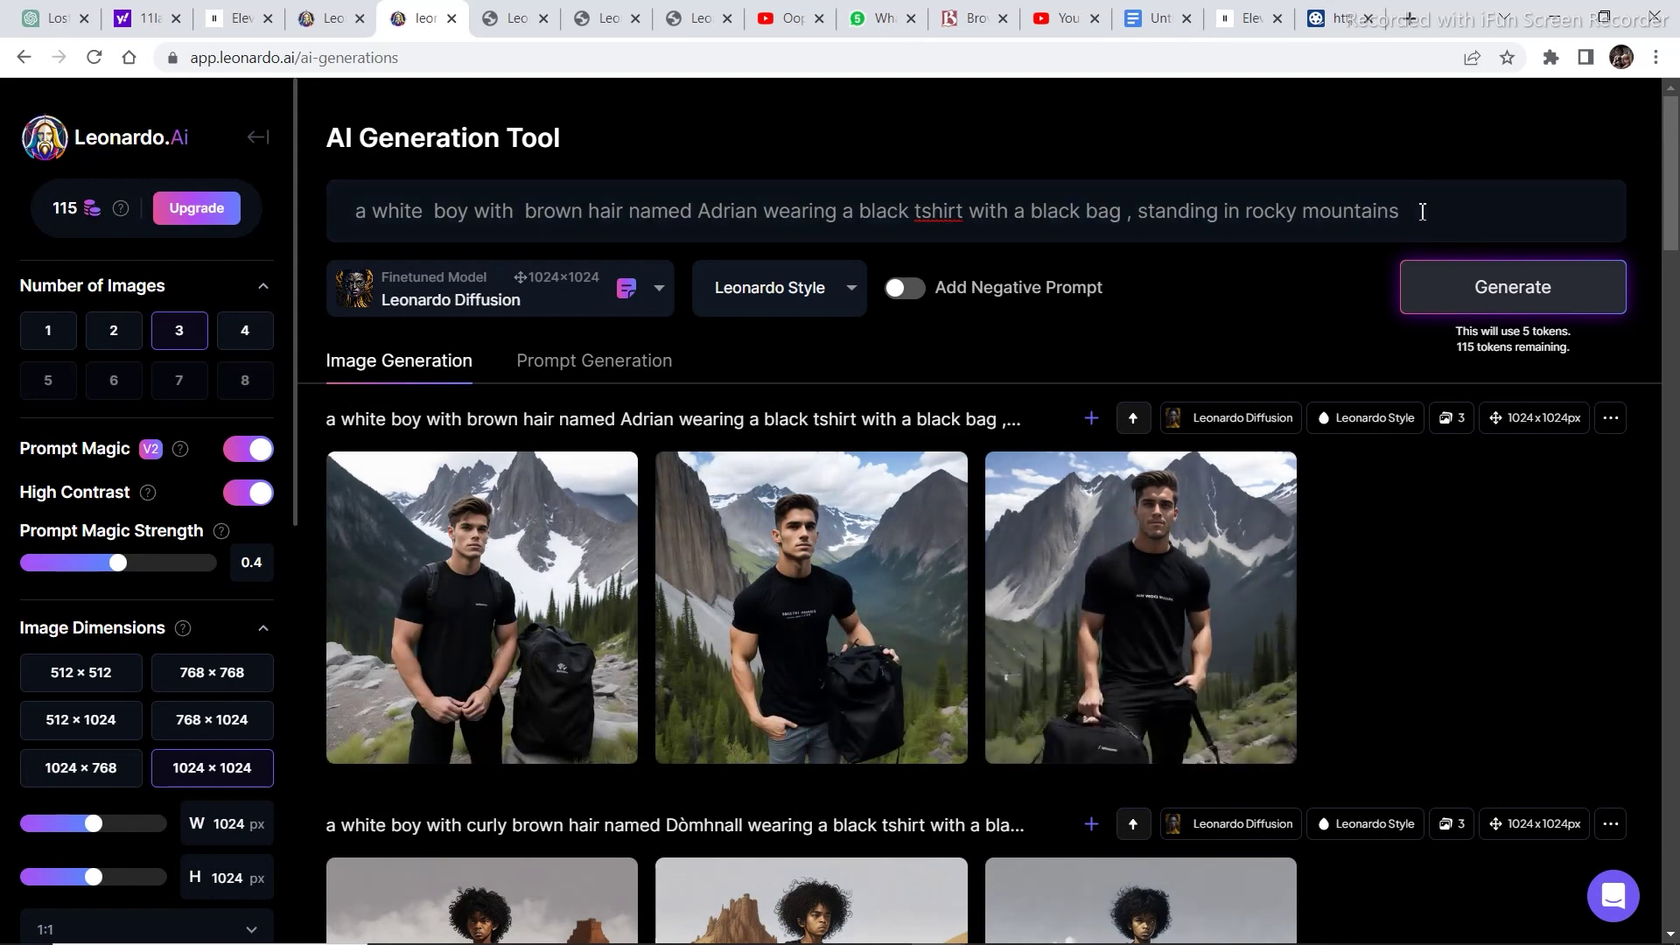
double_click(1204, 212)
key("BackSpace")
key("BackSpace")
type("walking")
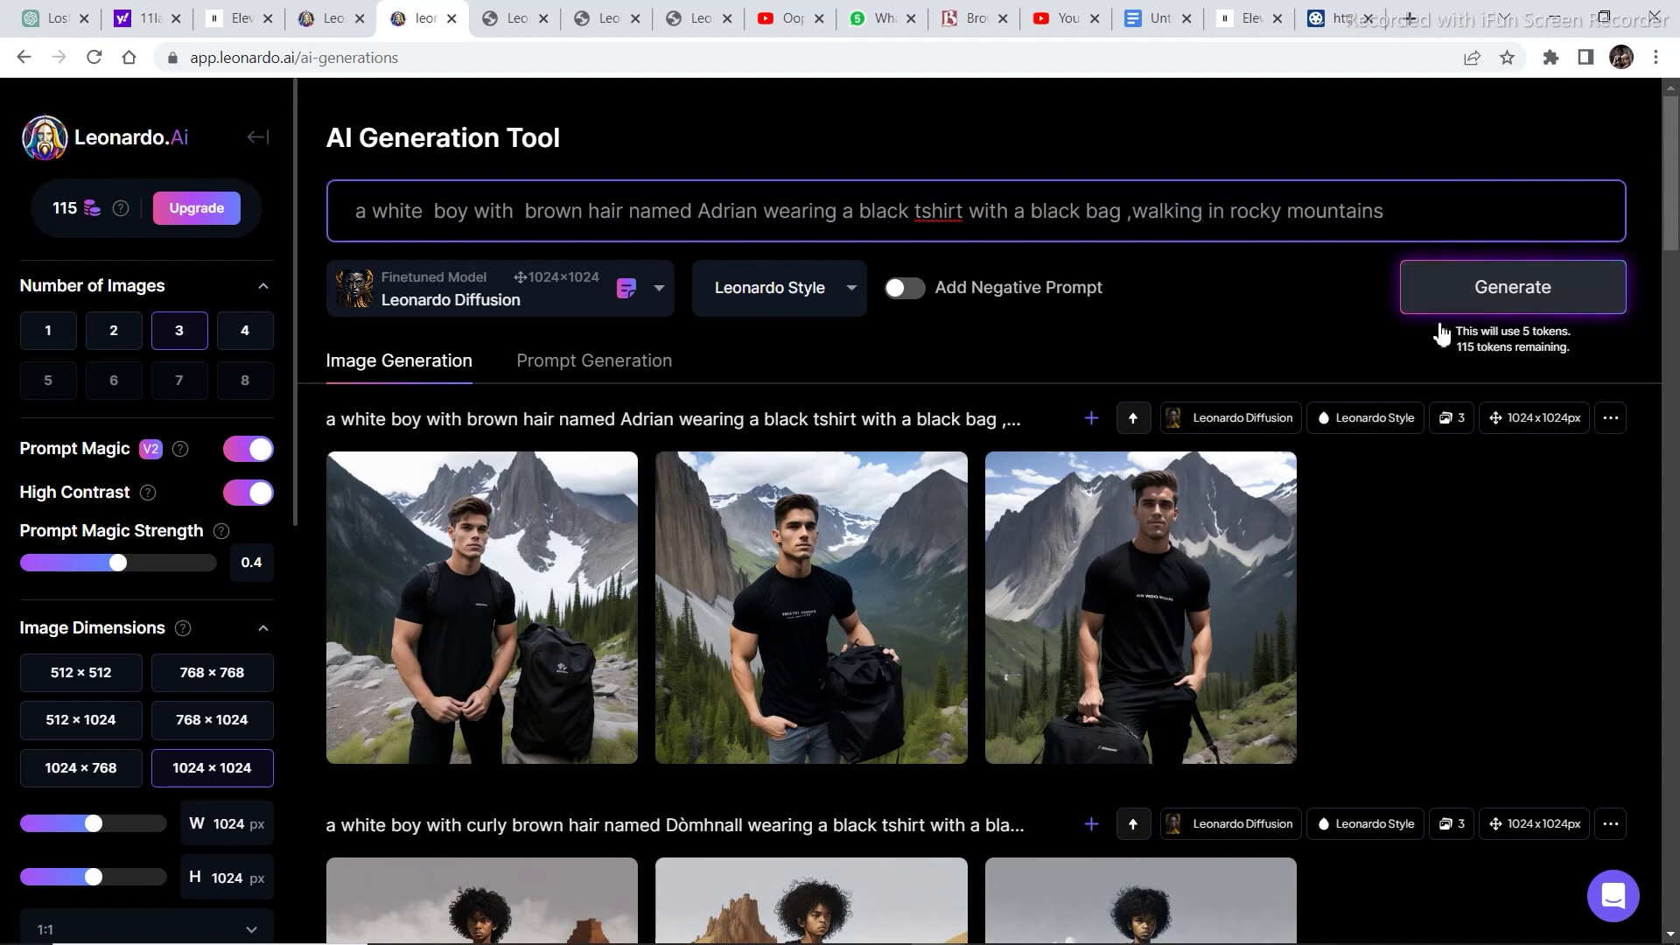
left_click(1481, 312)
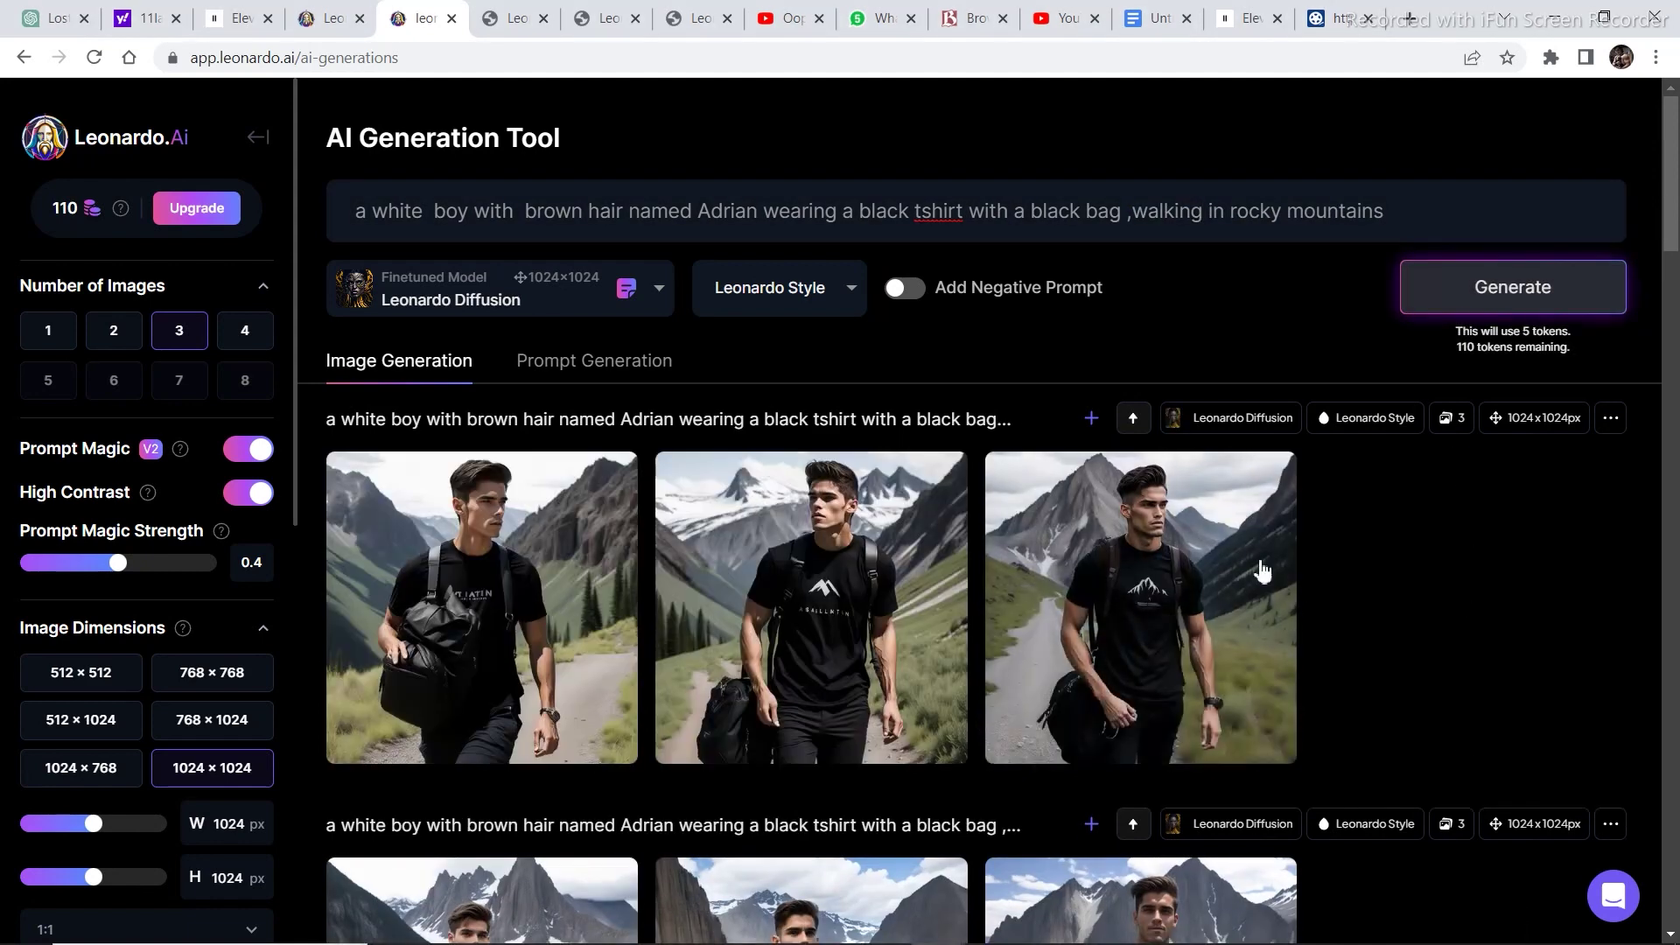
Compare the new walking-Adrian images with the earlier standing set
left_click_drag(1670, 160, 1670, 232)
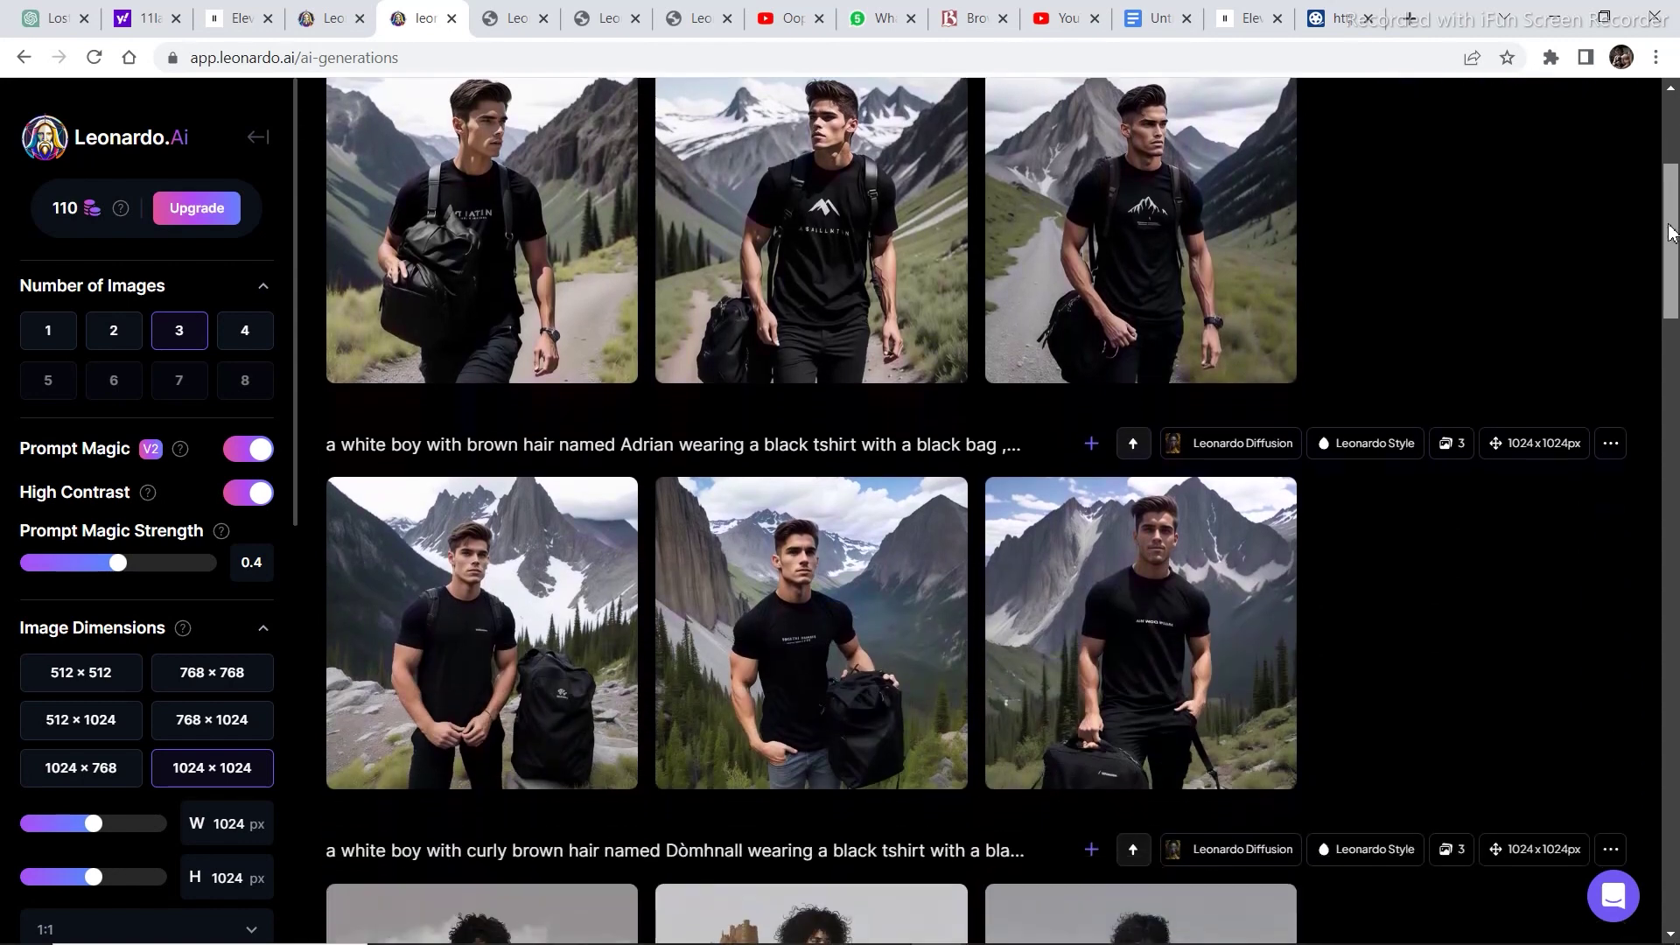
scroll(1003, 511, "up", 1)
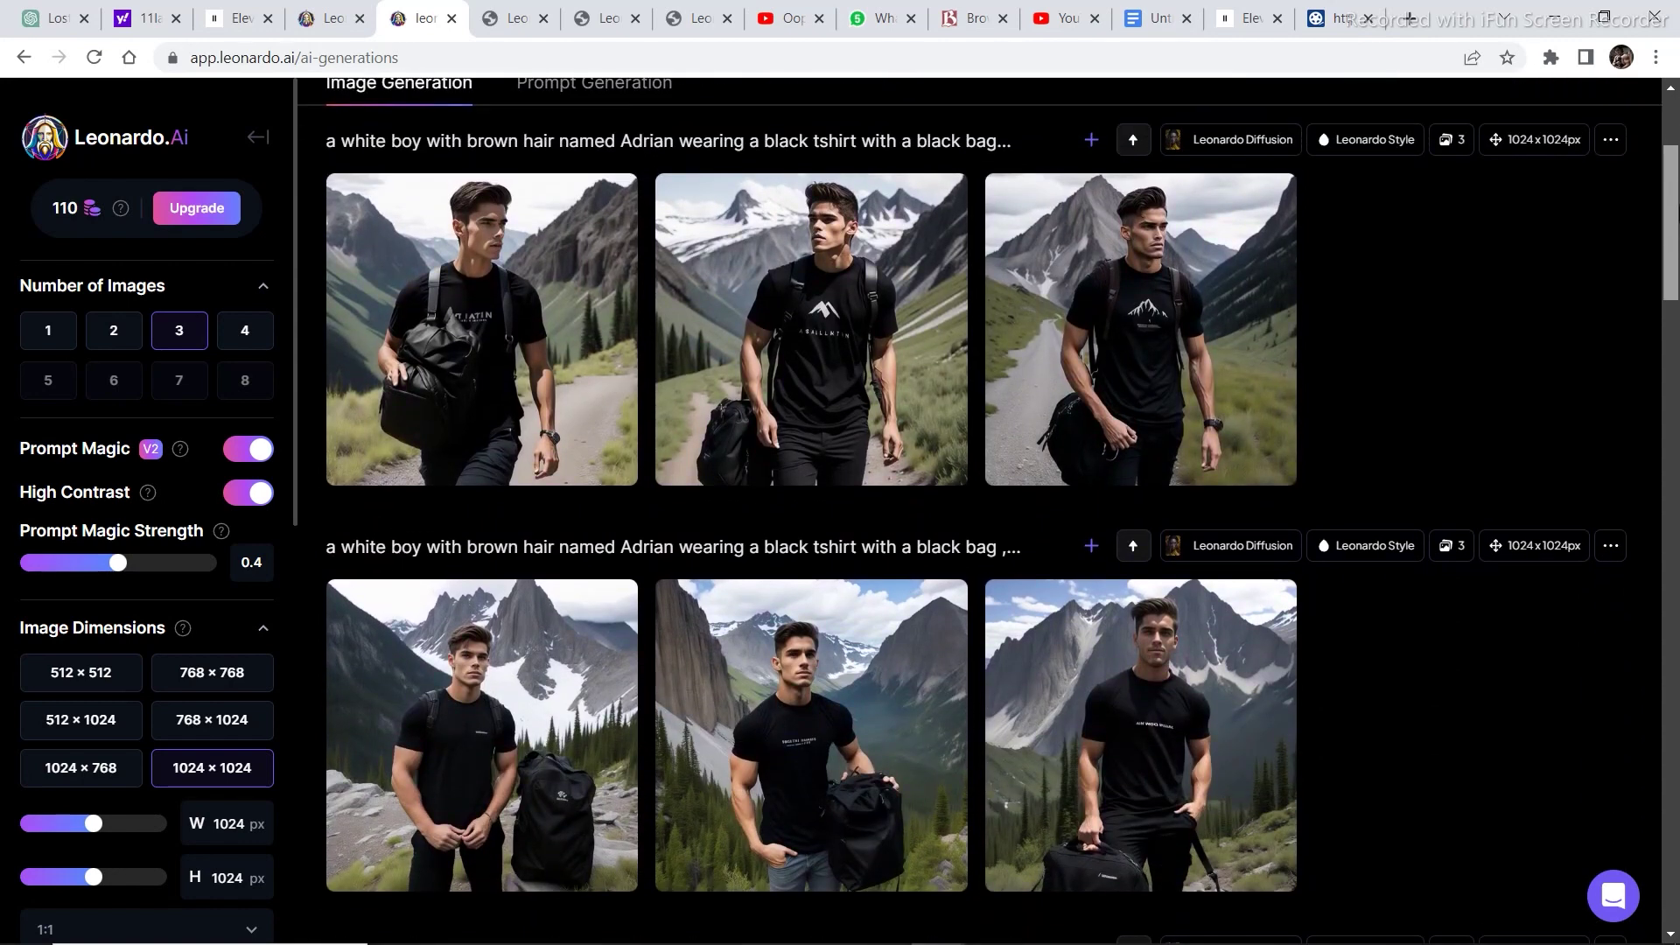
scroll(979, 510, "up", 2)
scroll(979, 511, "up", 1)
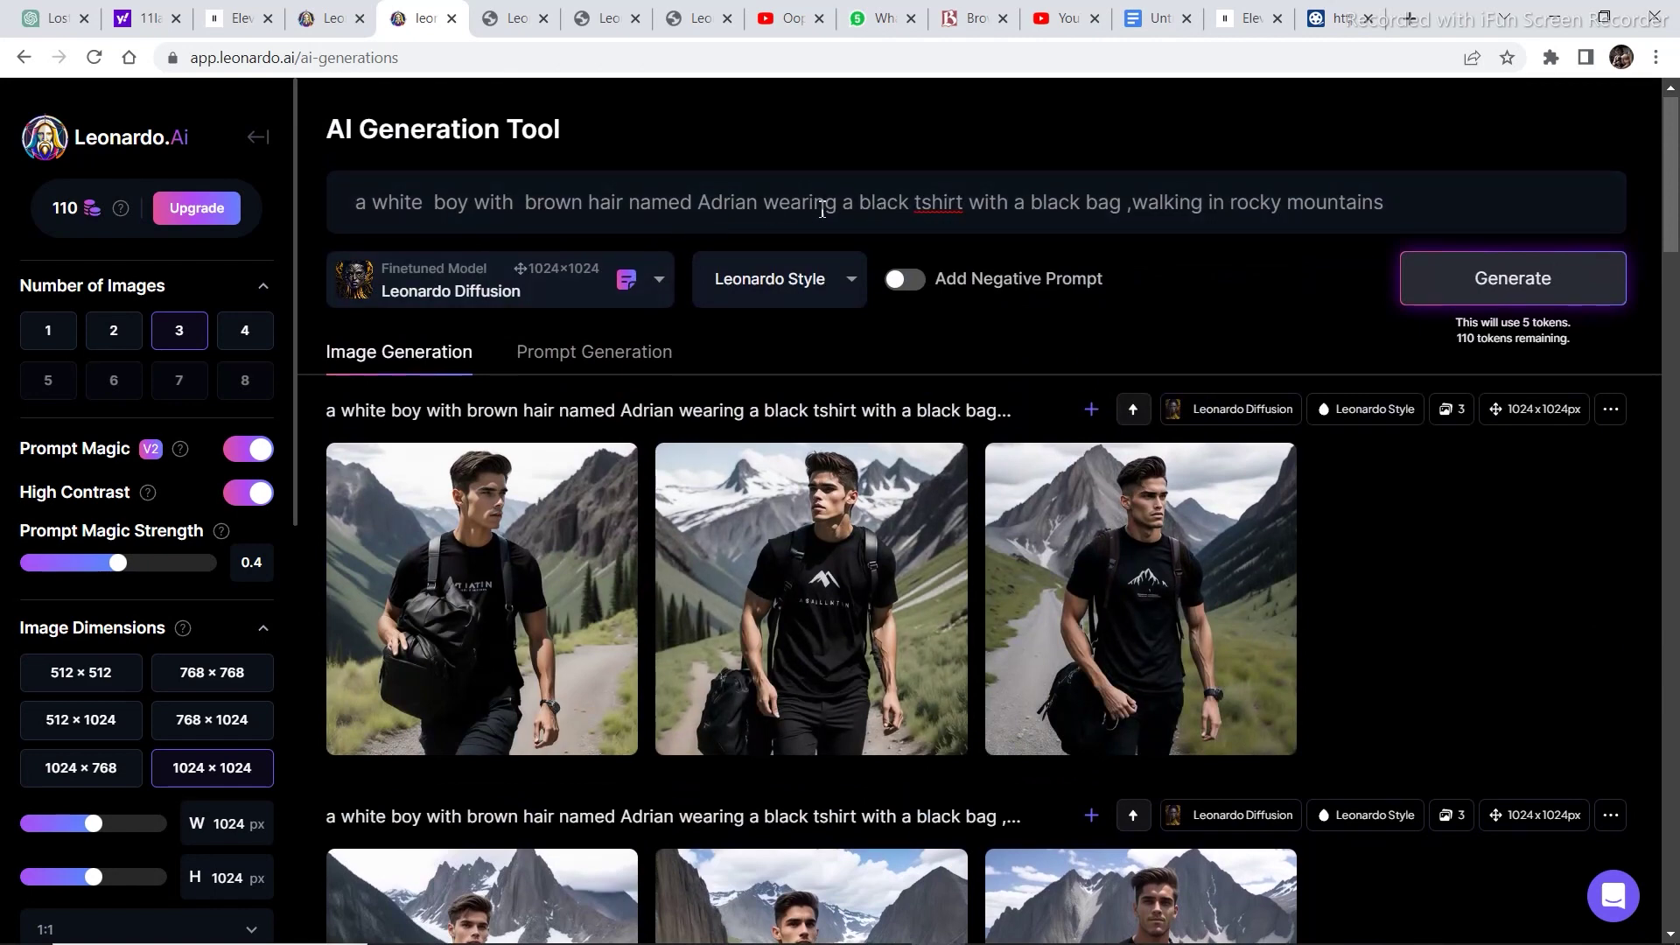
left_click(858, 205)
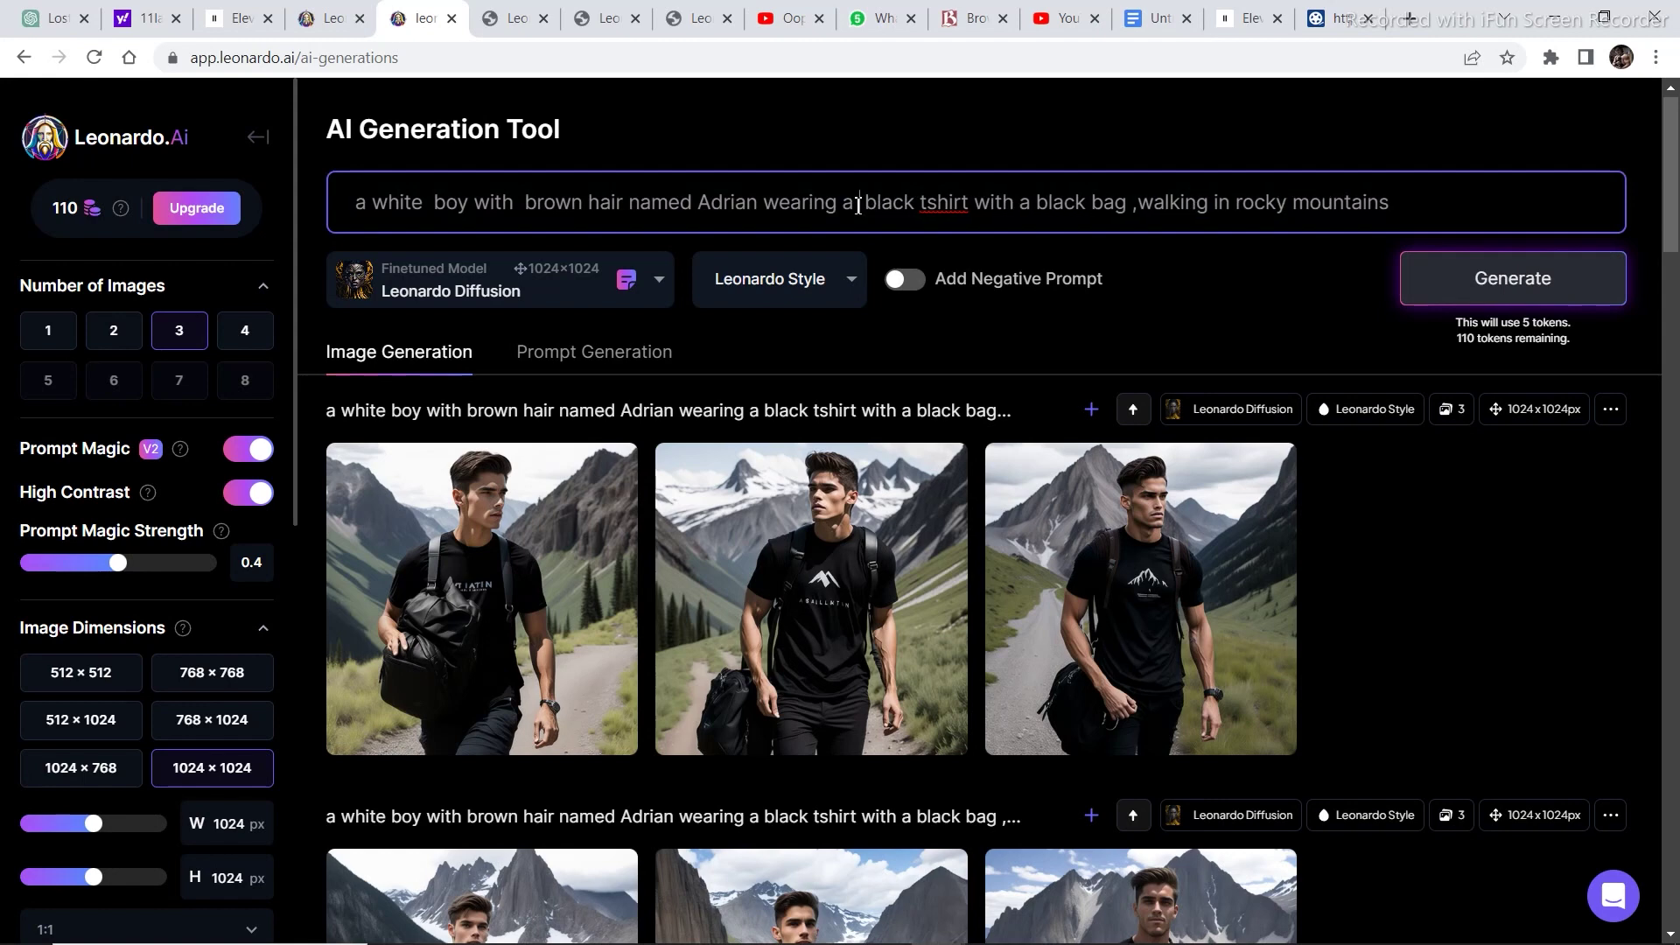
Generate Adrian in a plain black t-shirt, then generate the sitting-on-a-rock, confused version
type("plain")
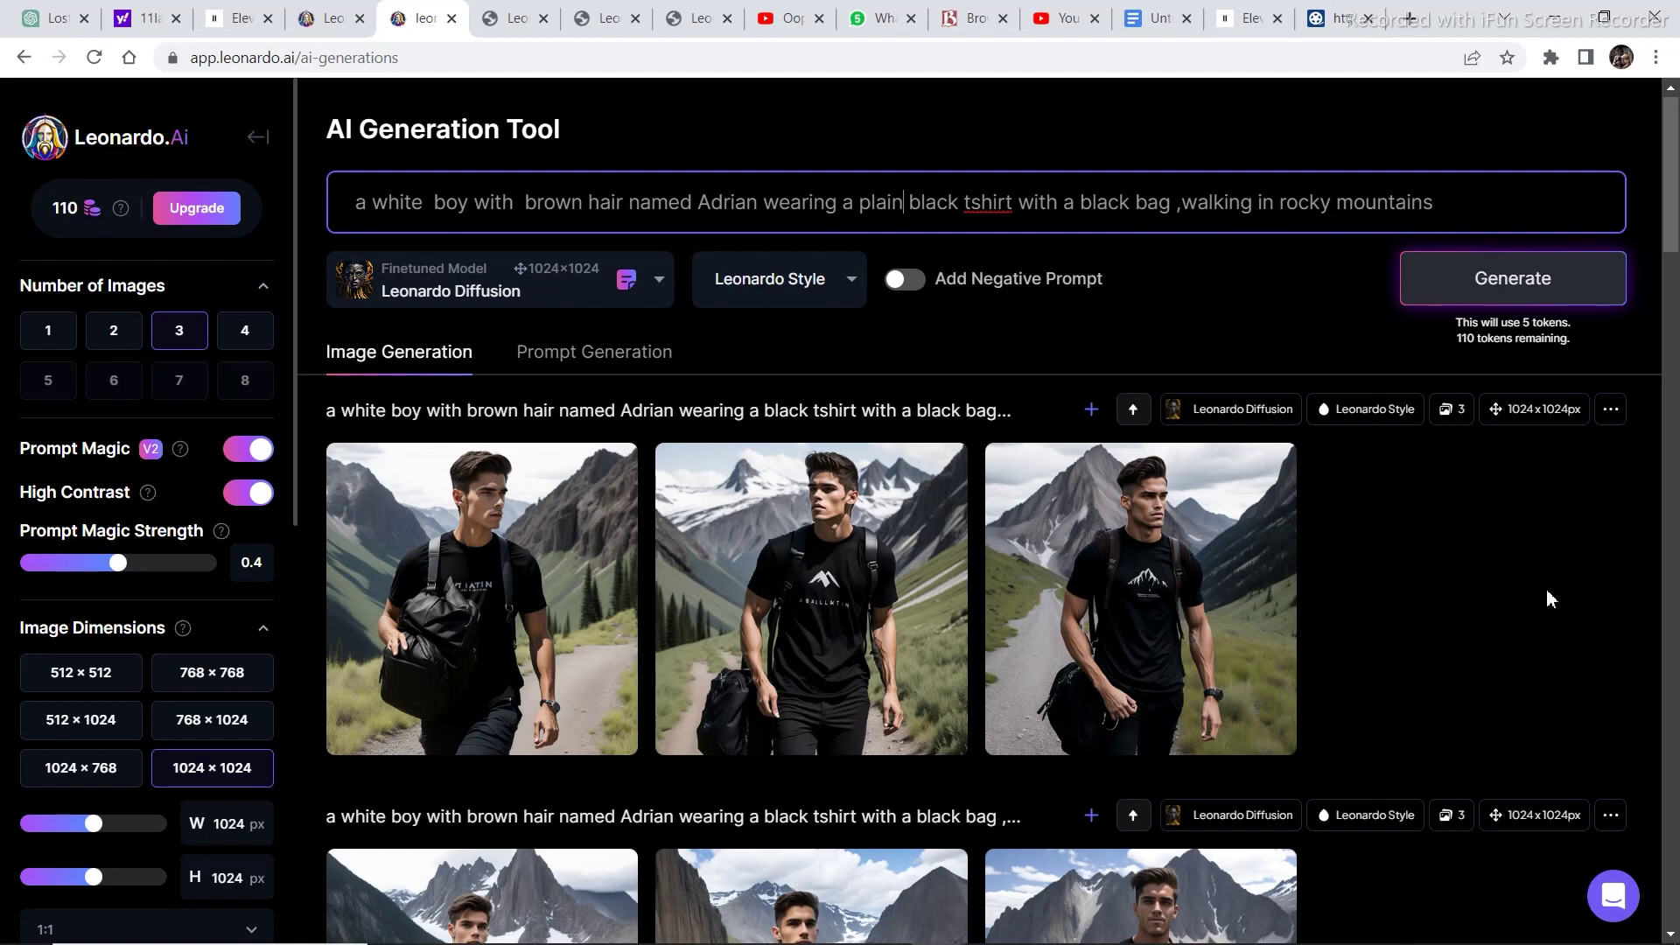
left_click(1498, 292)
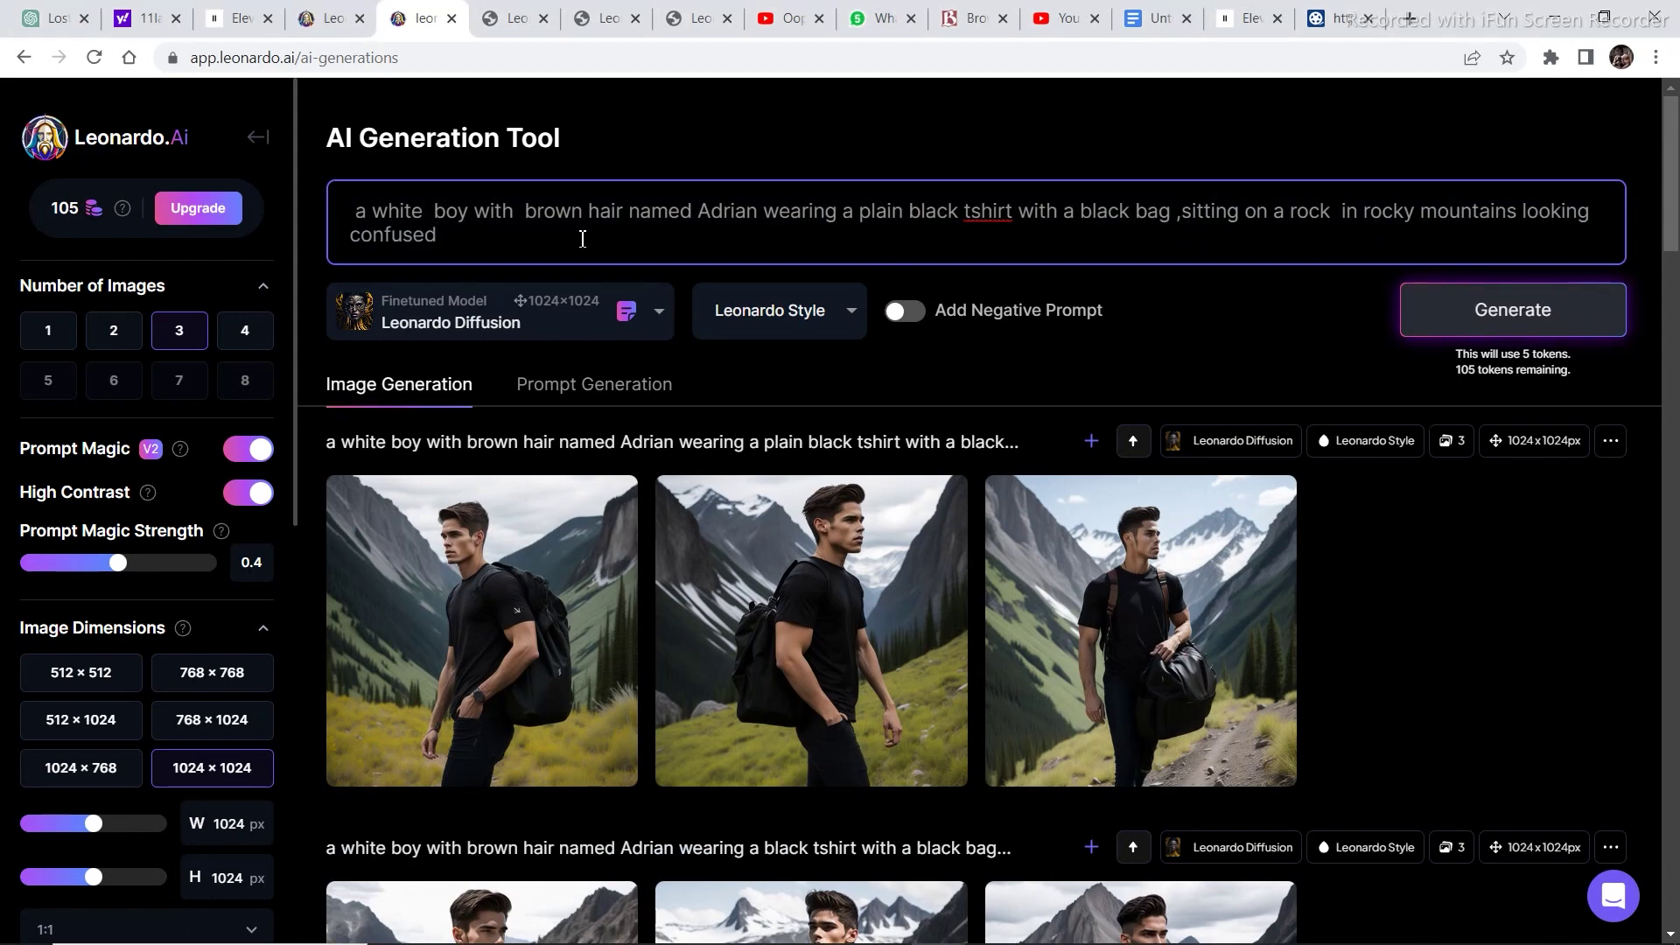
left_click(1470, 319)
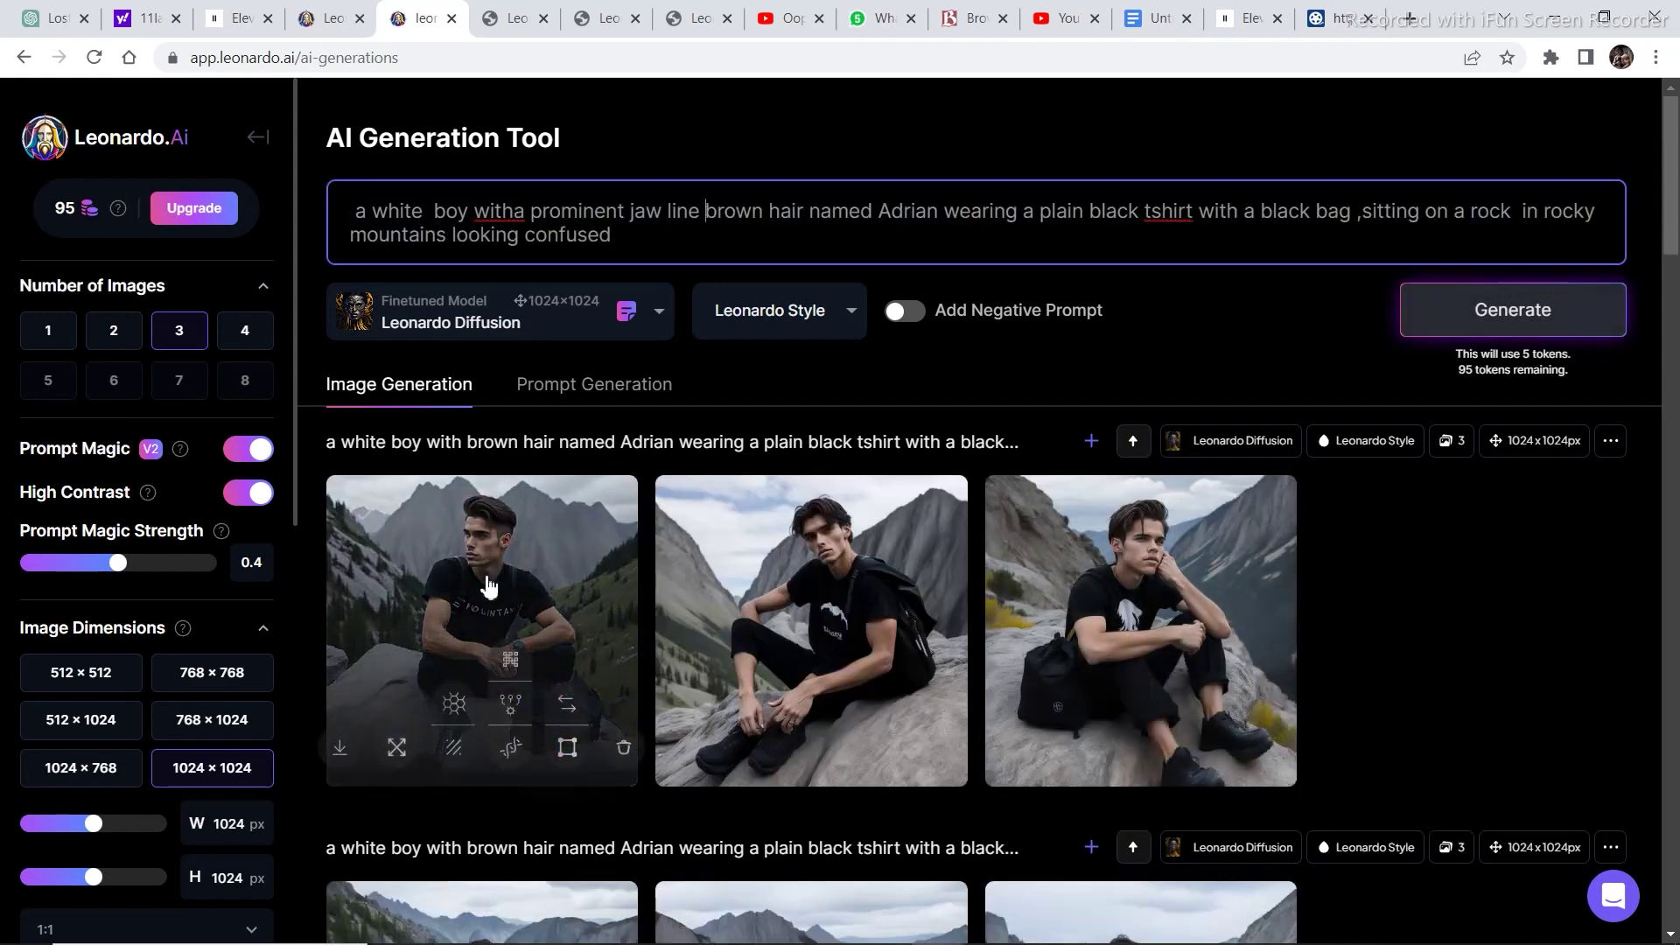
Review the sitting-on-a-rock results, then add 'a prominent jaw line and' to the prompt
left_click_drag(1673, 237, 1673, 306)
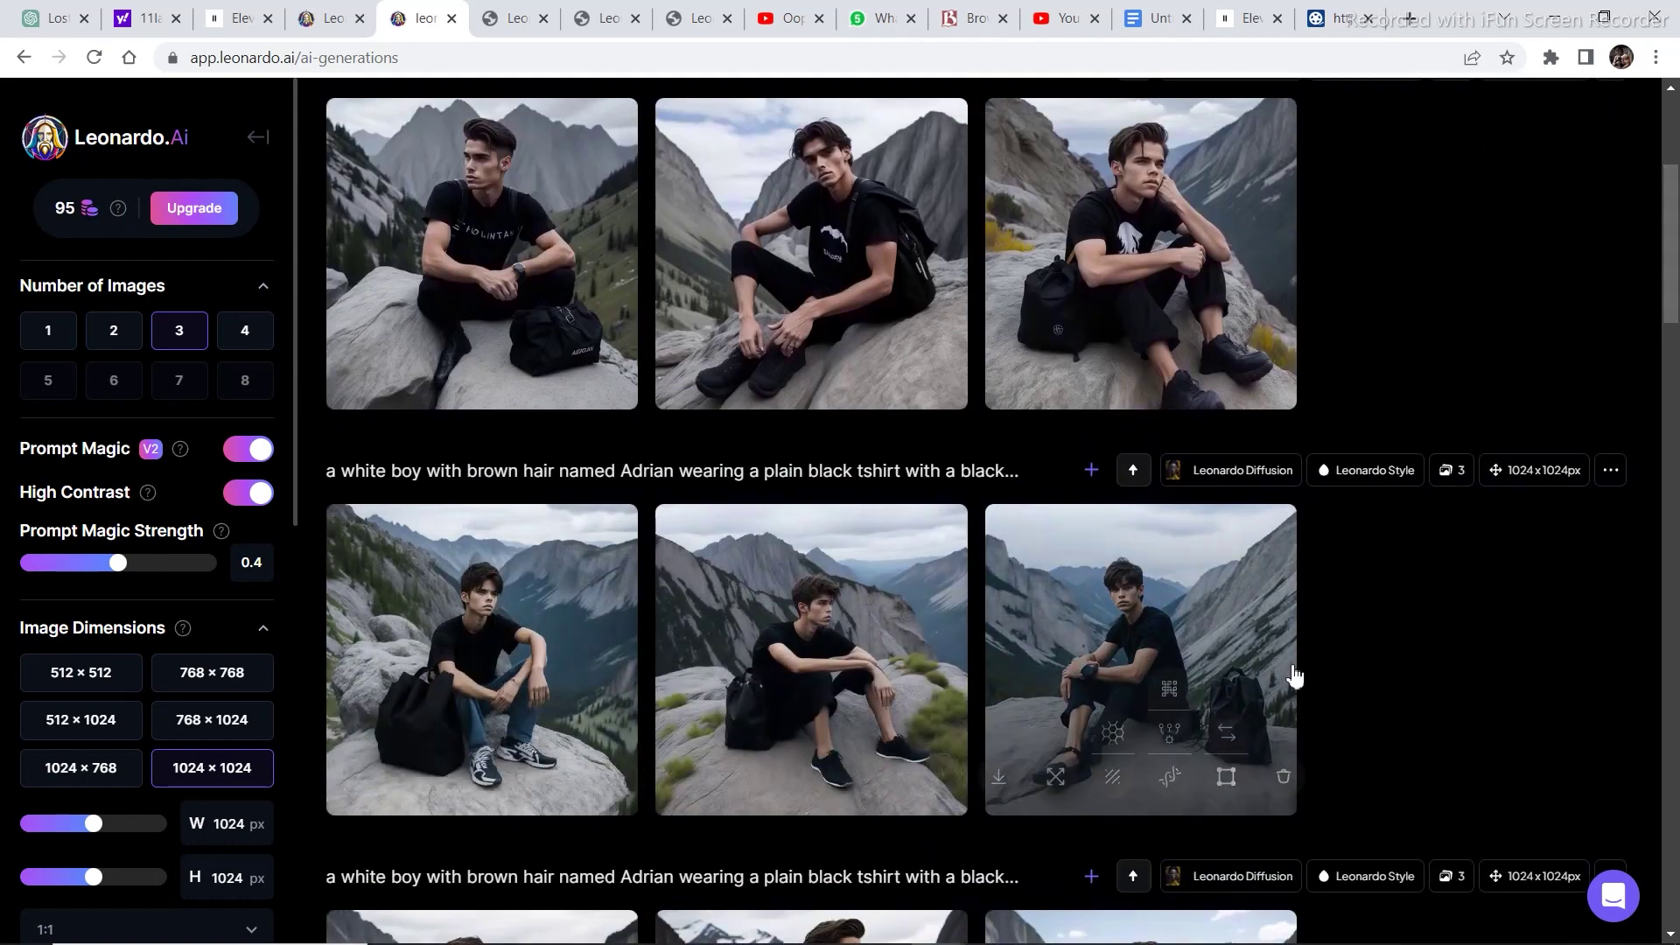
mouse_move(1673, 271)
left_mouse_down()
mouse_move(1673, 324)
mouse_move(1673, 256)
left_mouse_up()
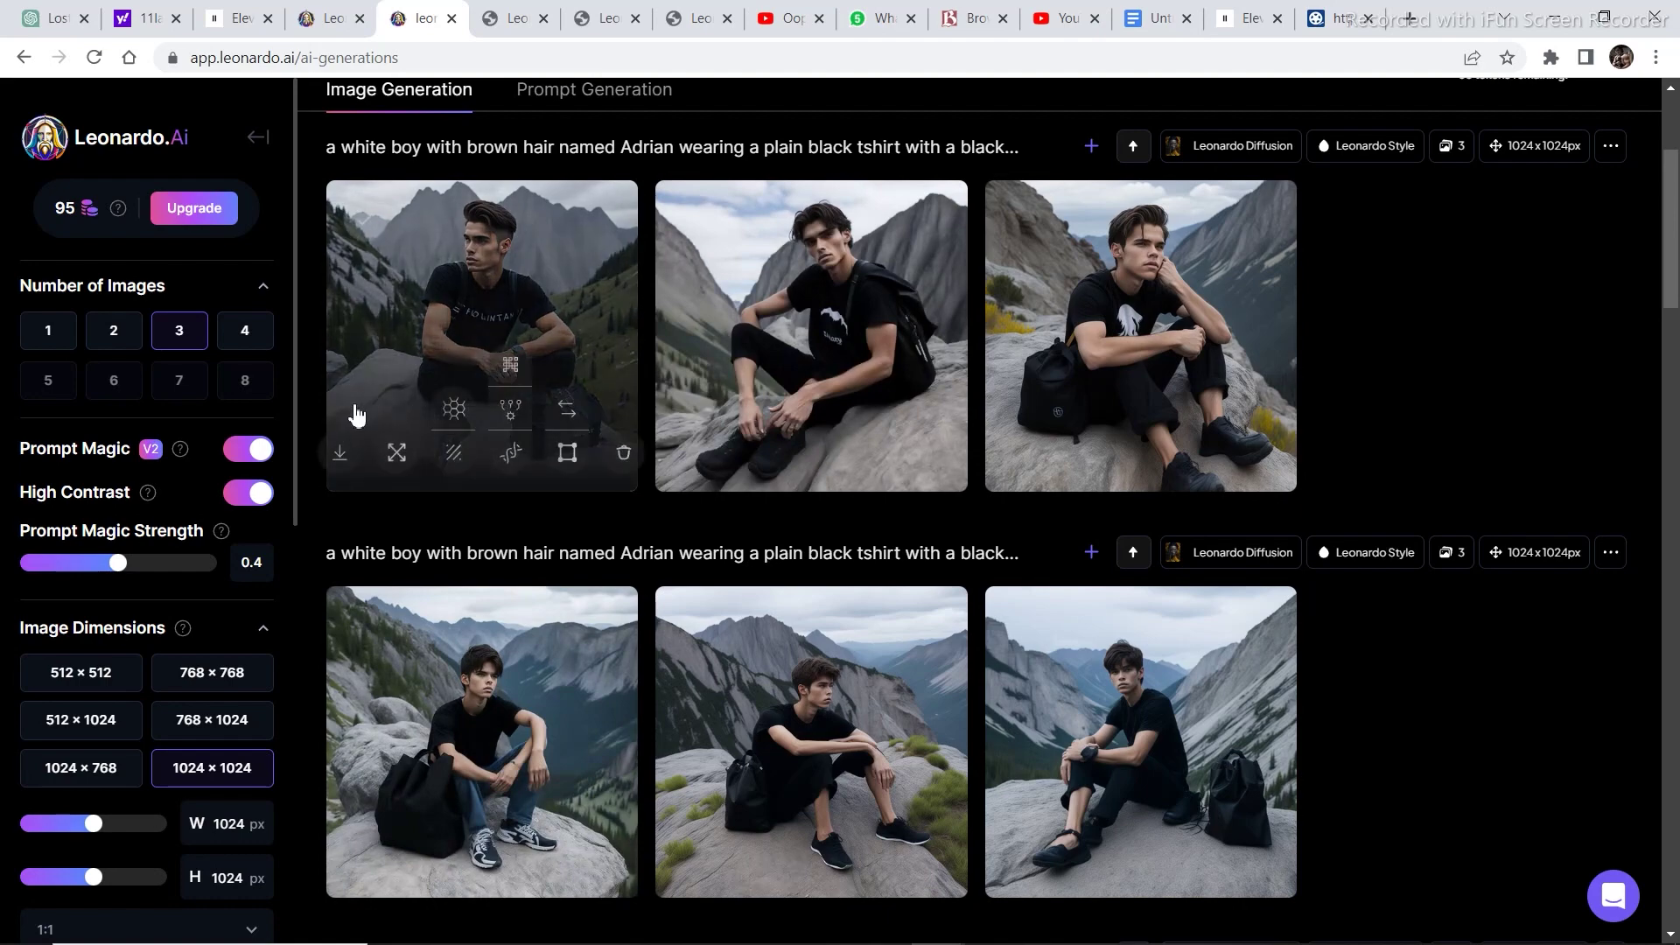
mouse_move(1675, 240)
left_mouse_down()
mouse_move(1675, 348)
mouse_move(1675, 254)
left_mouse_up()
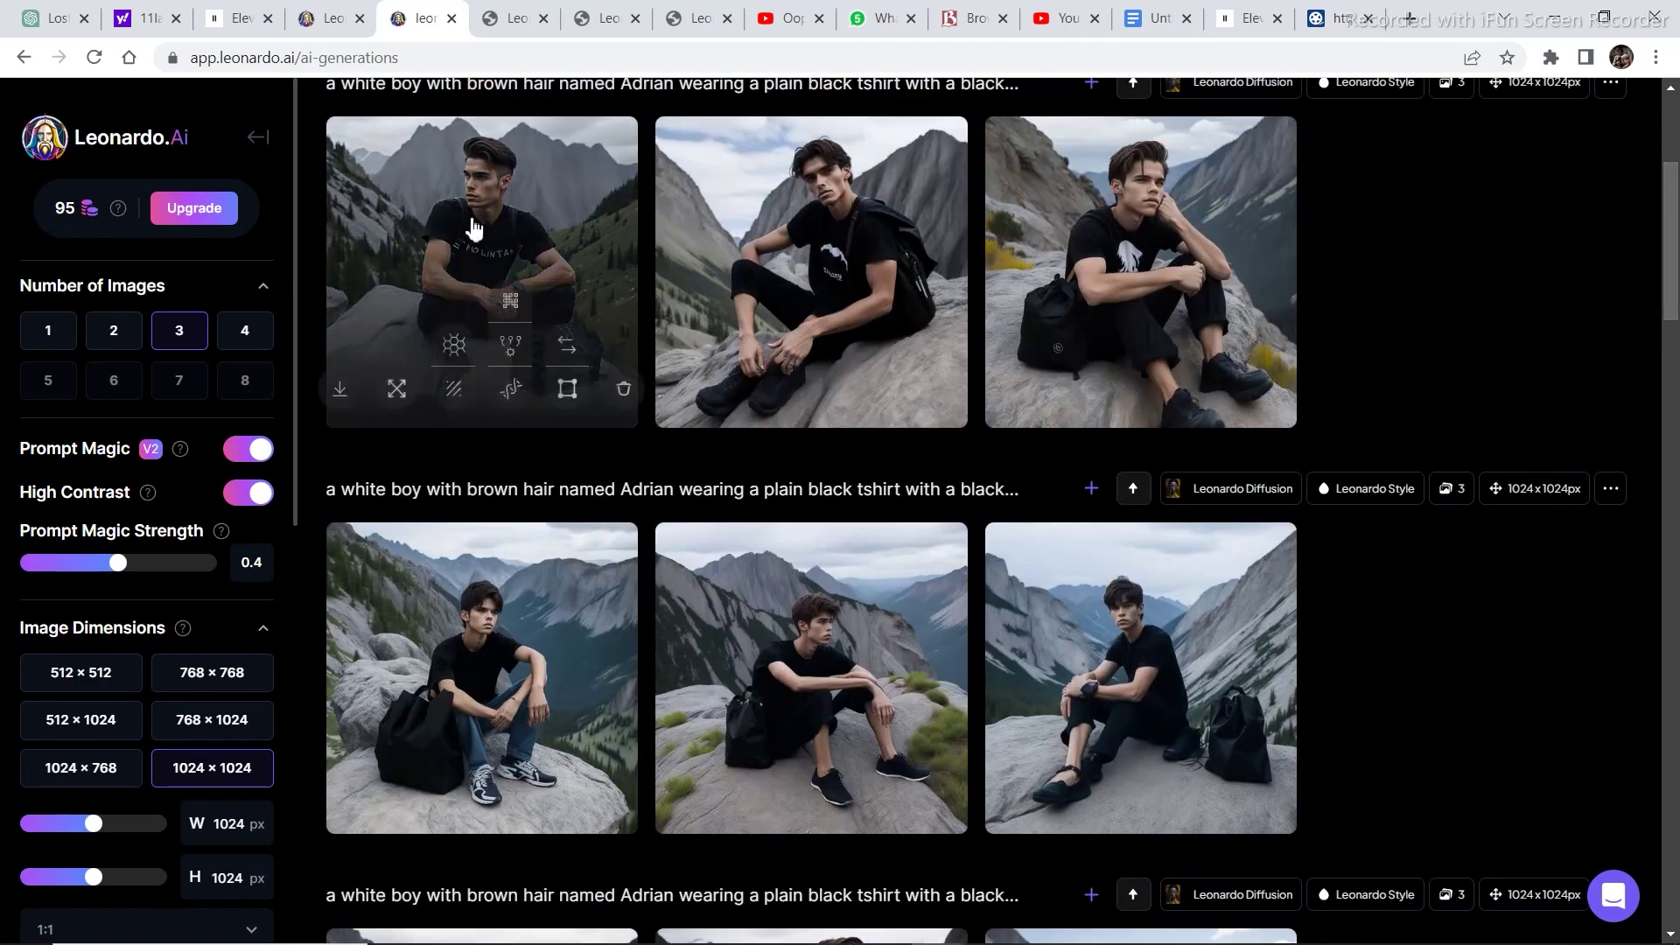
left_click_drag(1676, 240, 1676, 176)
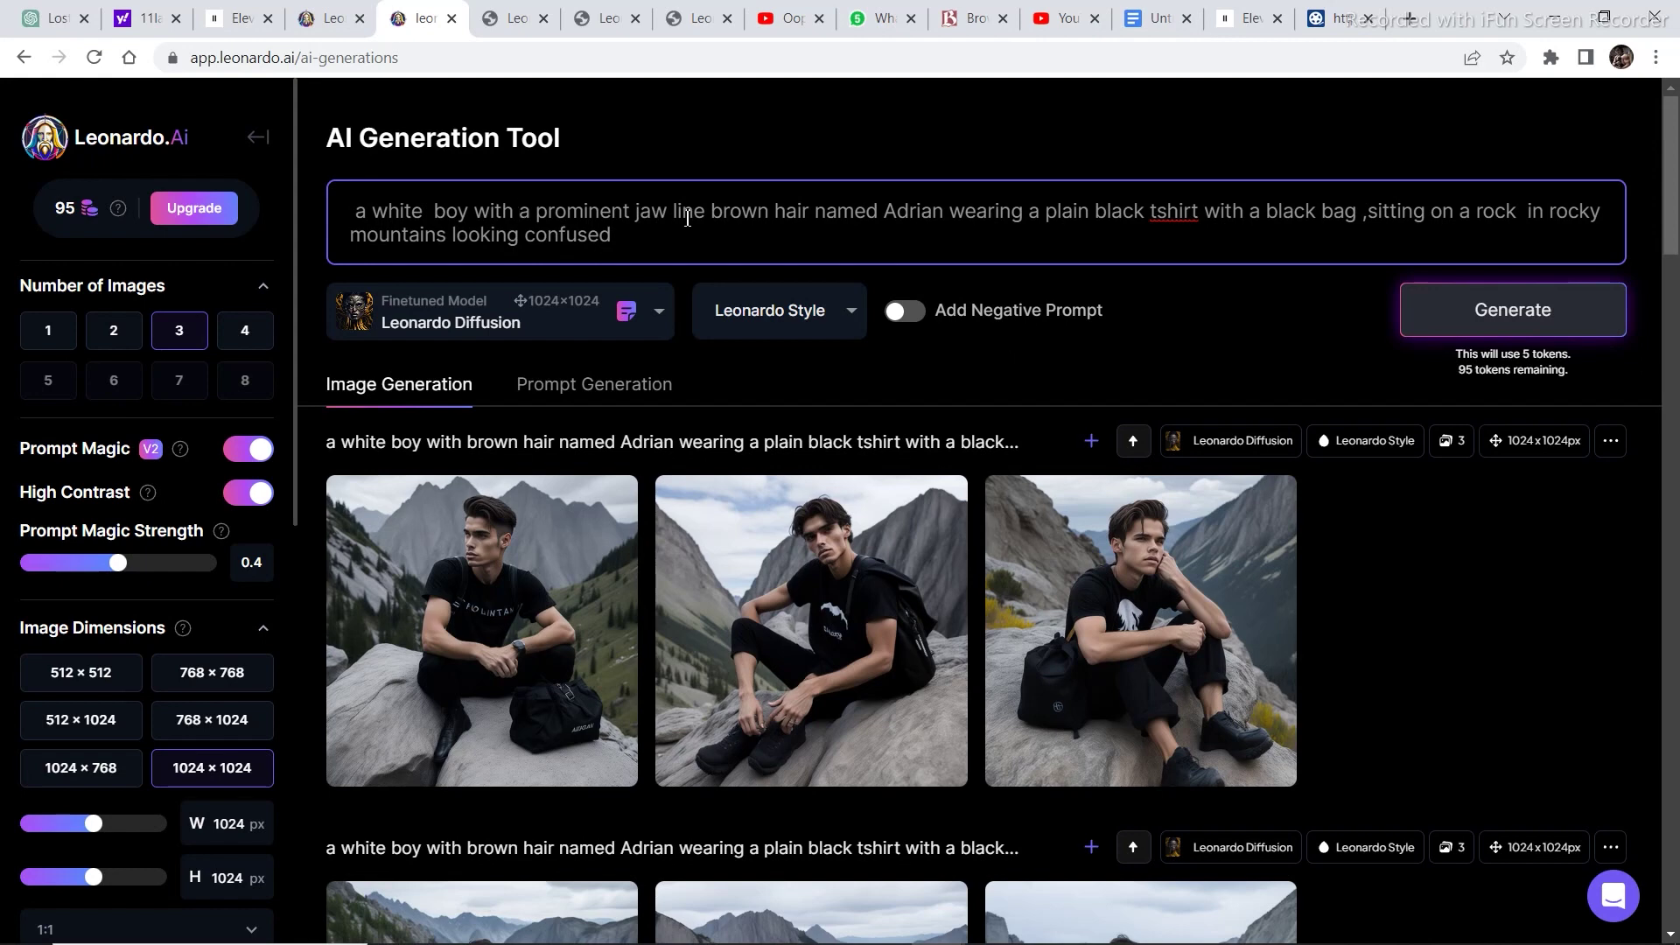
type("and")
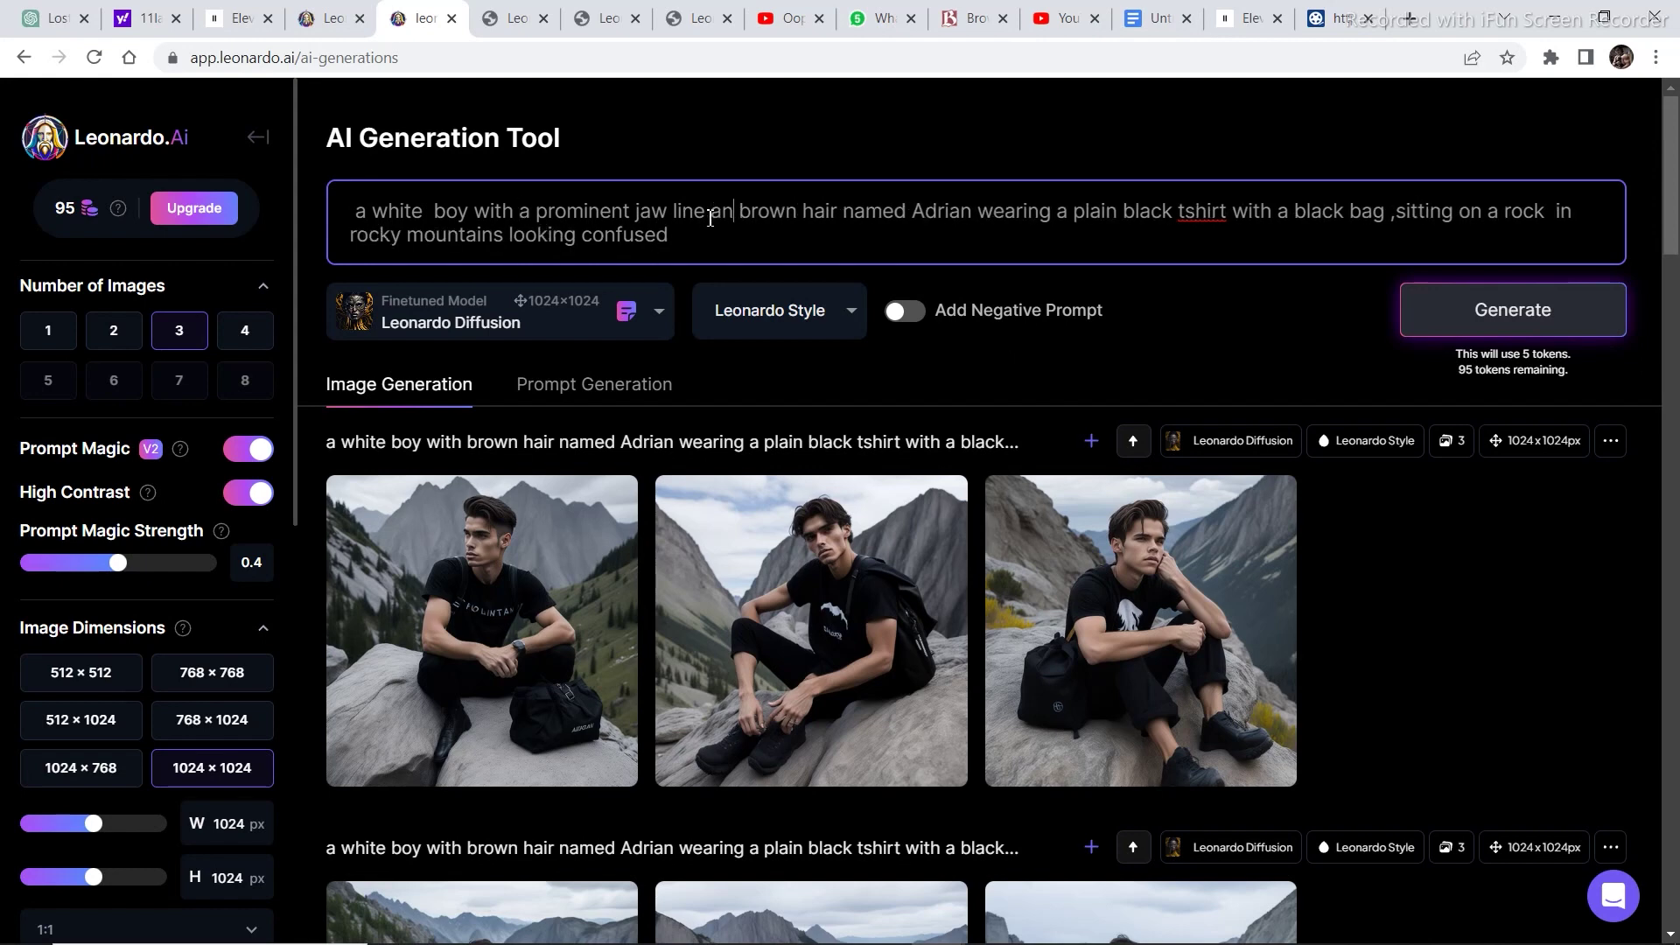
Generate jaw-line Adrian images, then another batch with negative prompt 'uneven, distorted'
left_click(1493, 310)
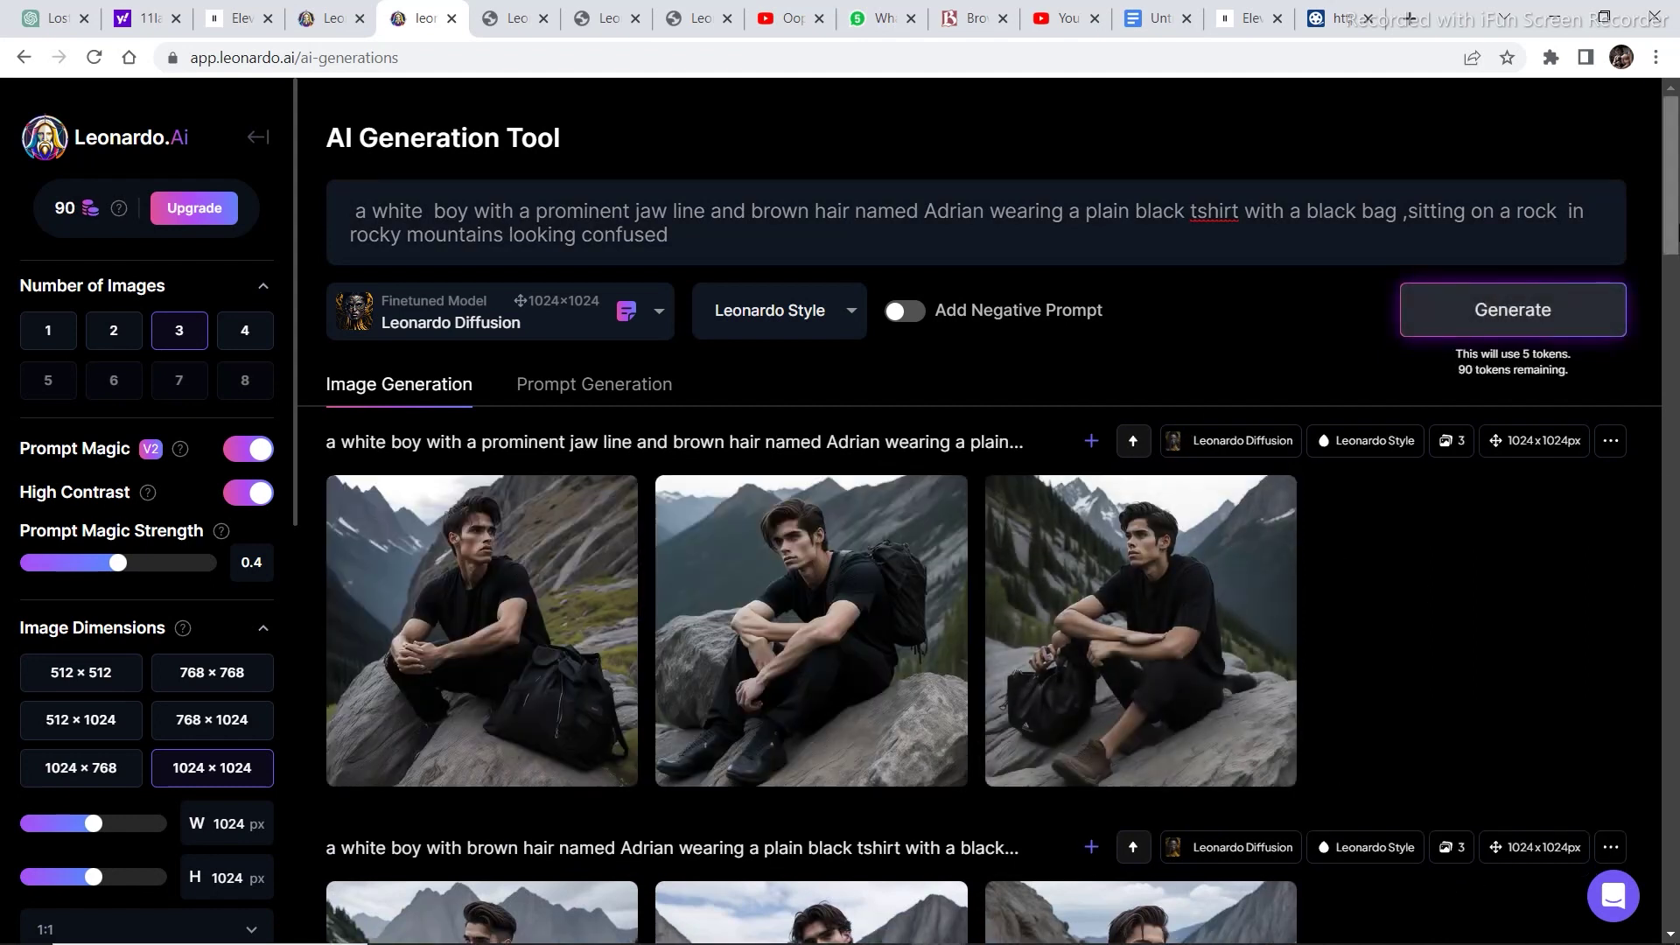
left_click(1513, 310)
scroll(875, 525, "down", 7)
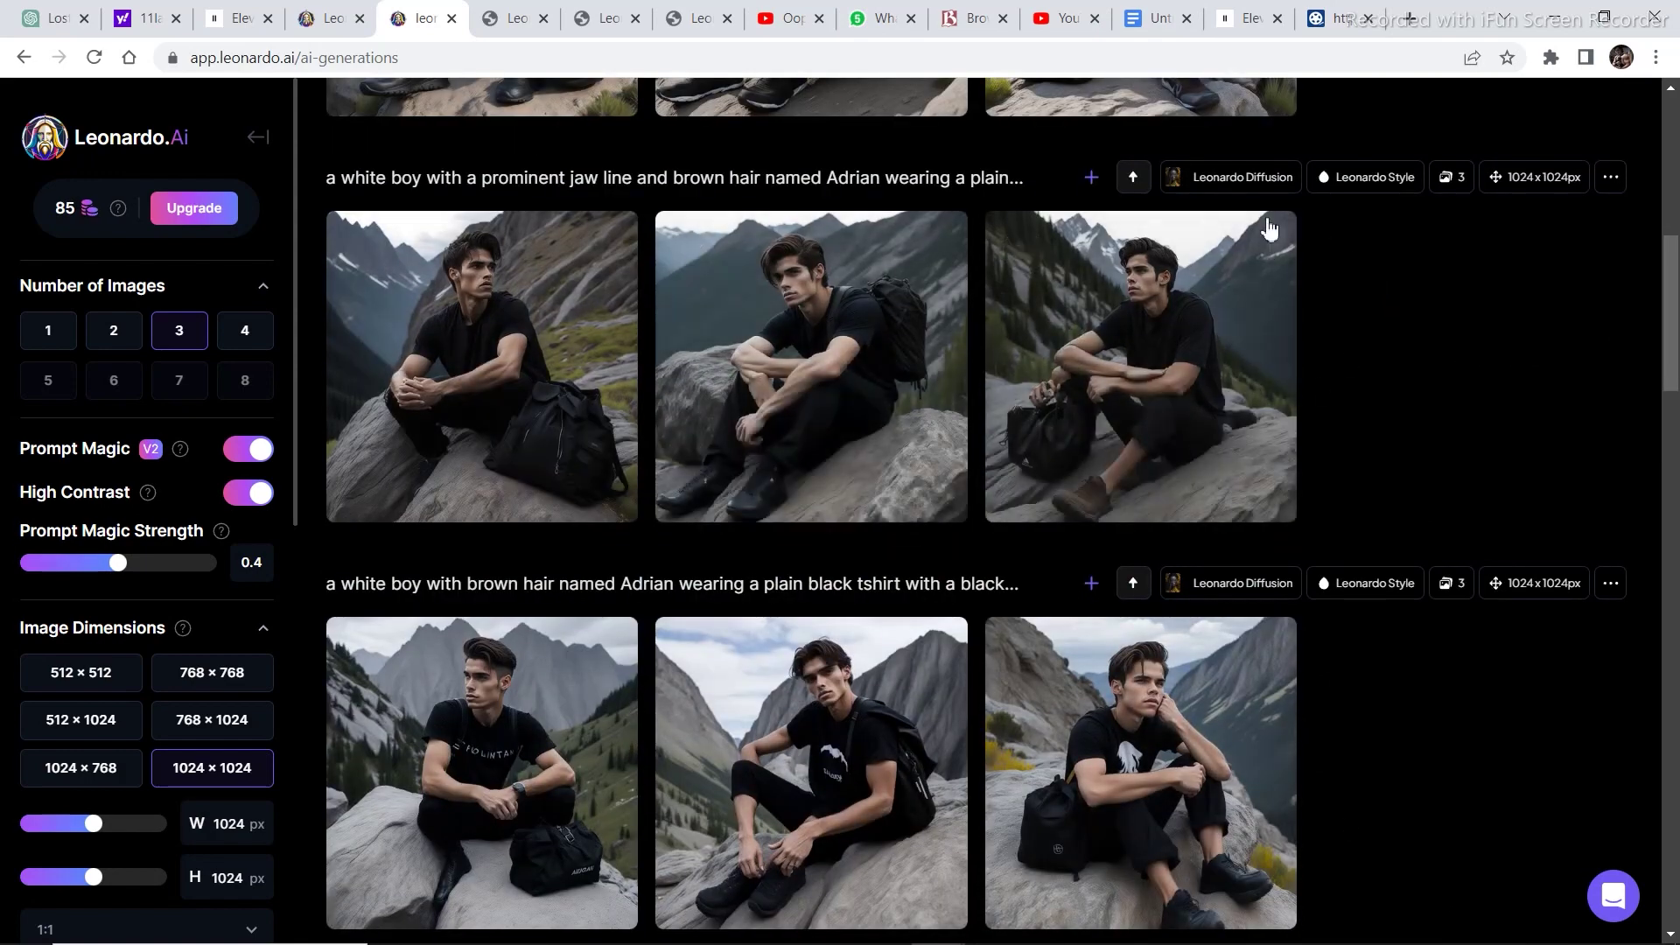
scroll(1114, 375, "up", 5)
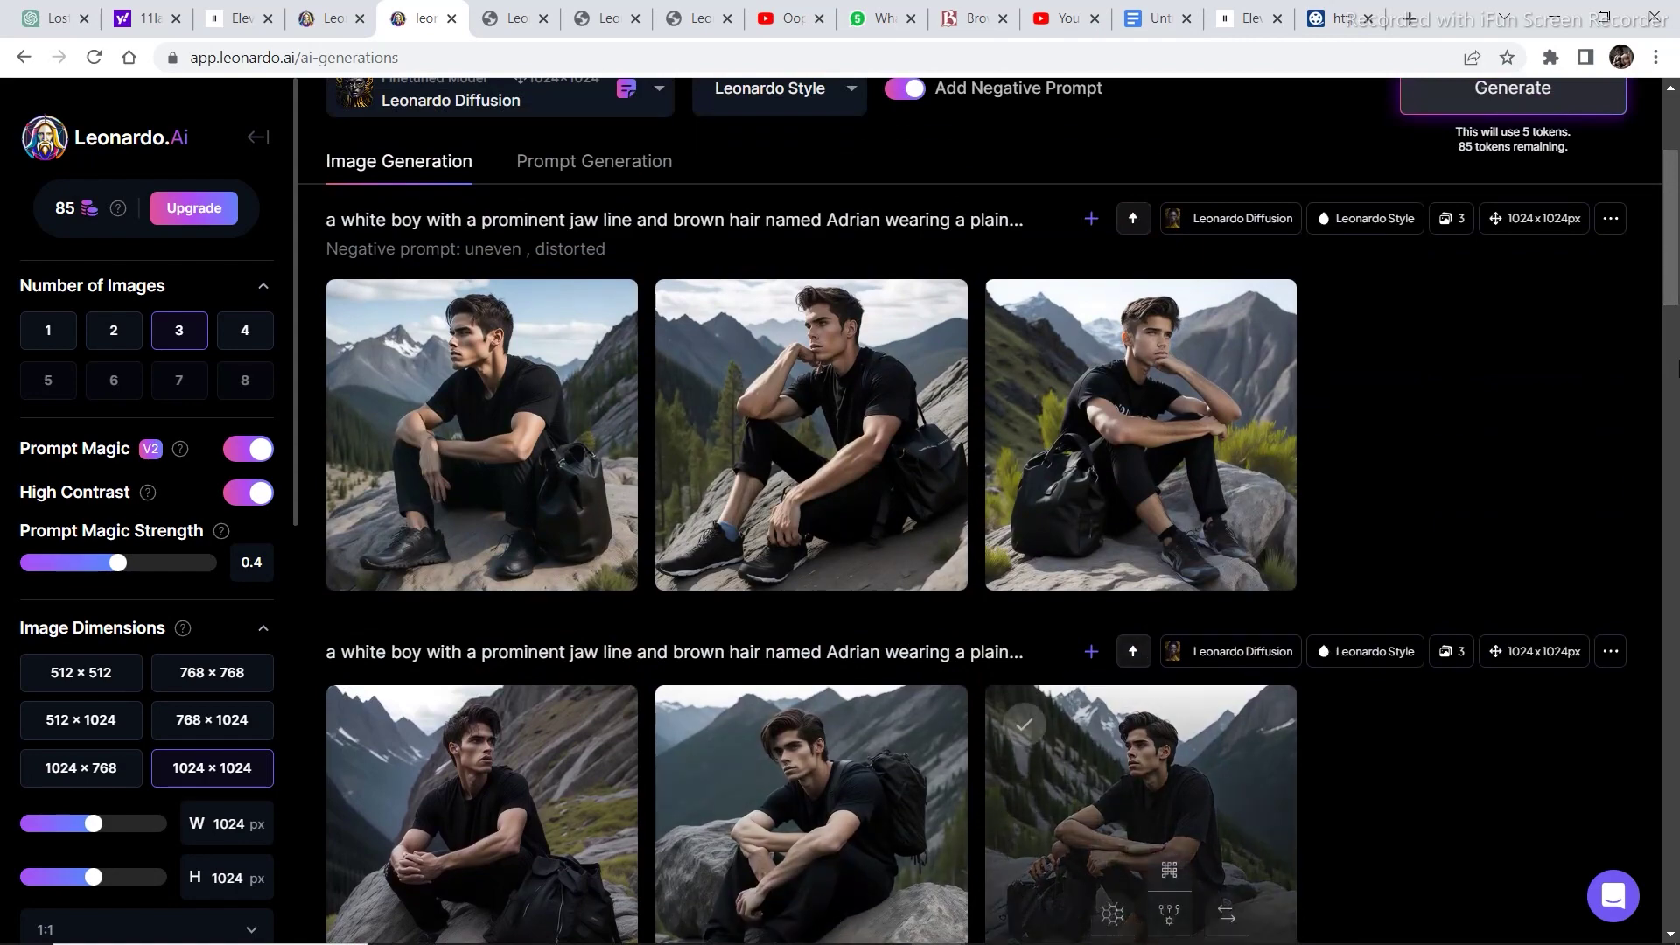
scroll(901, 601, "down", 3)
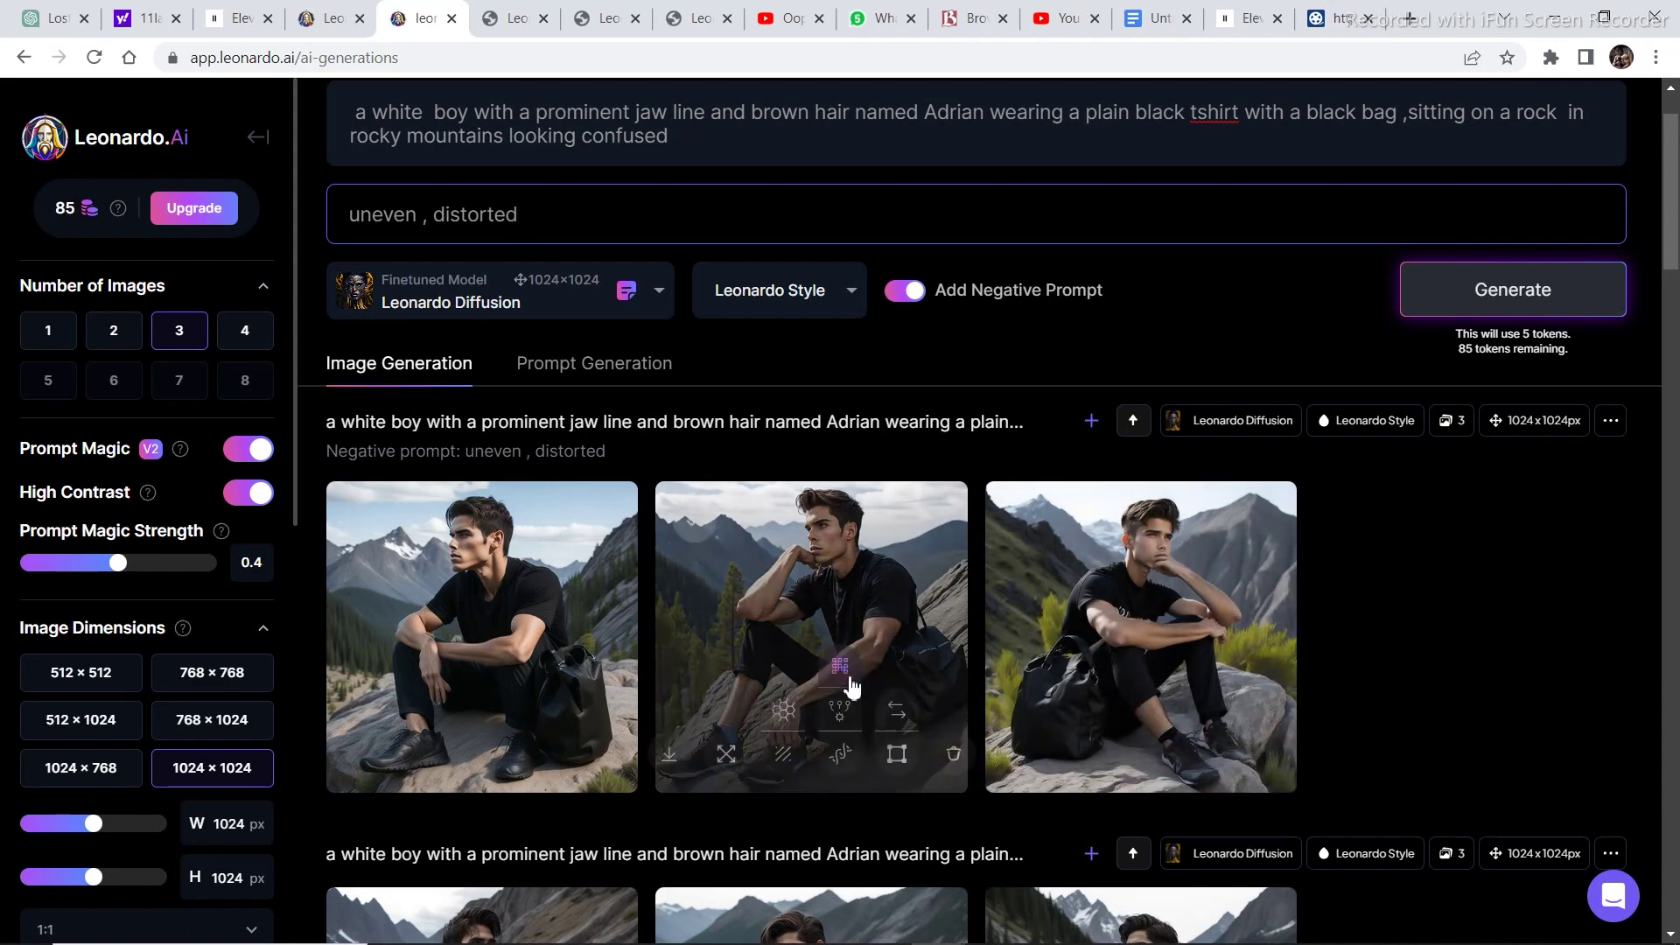
View the middle image of Adrian on the rock at full size, then close the viewer
left_click(789, 581)
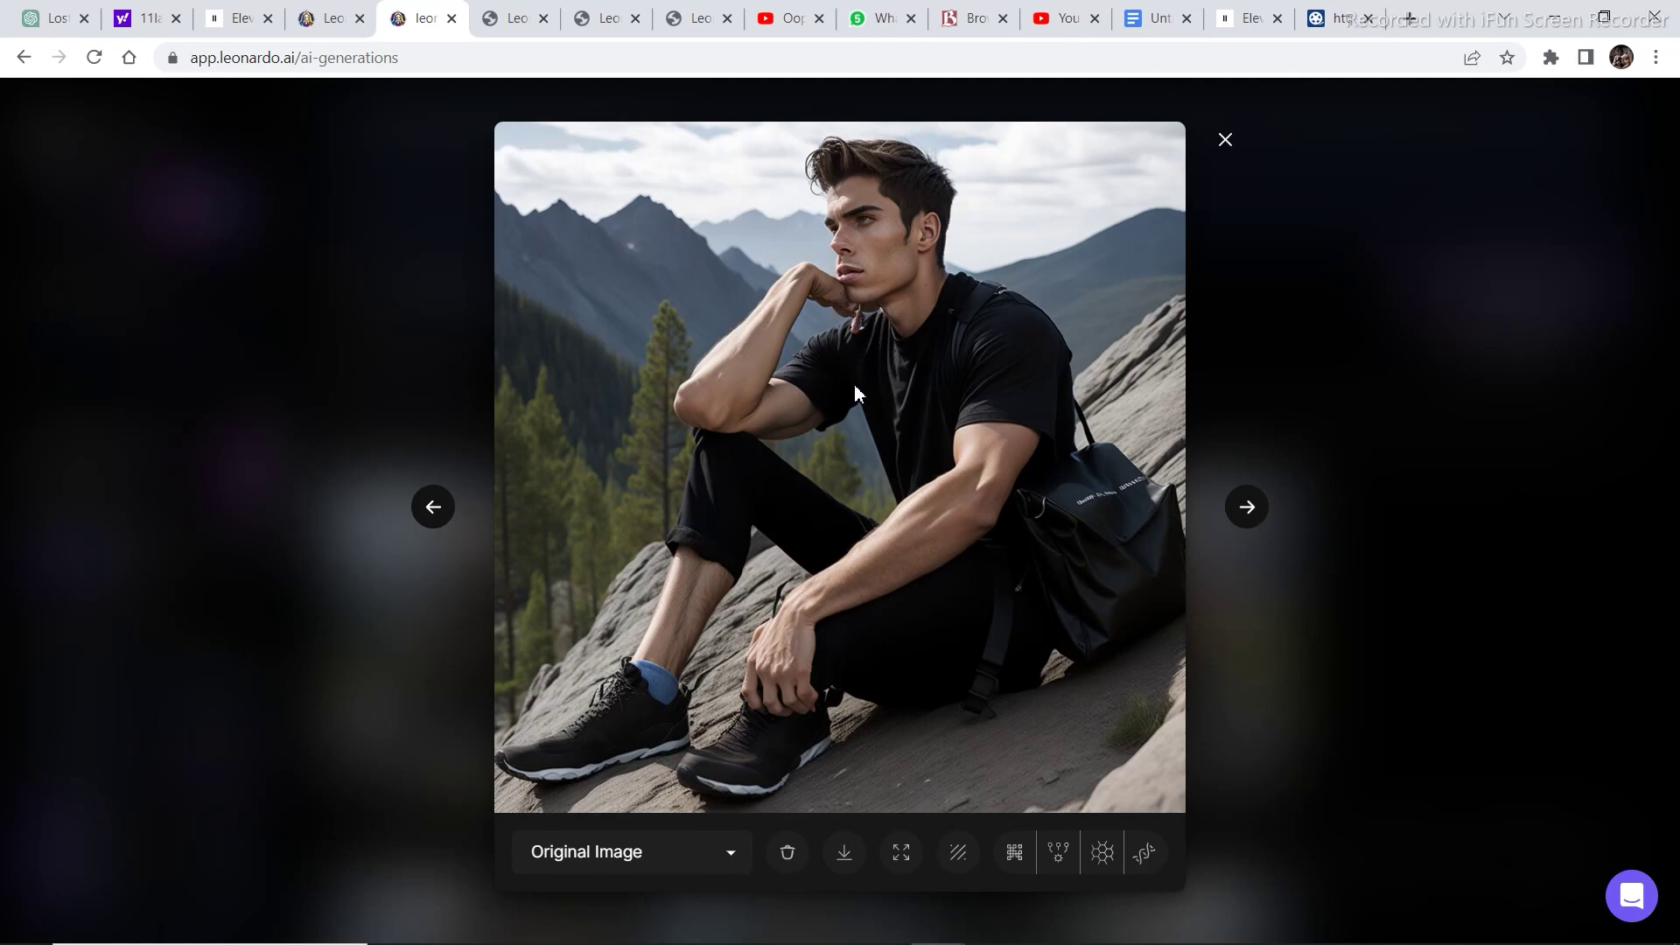
left_click(1225, 141)
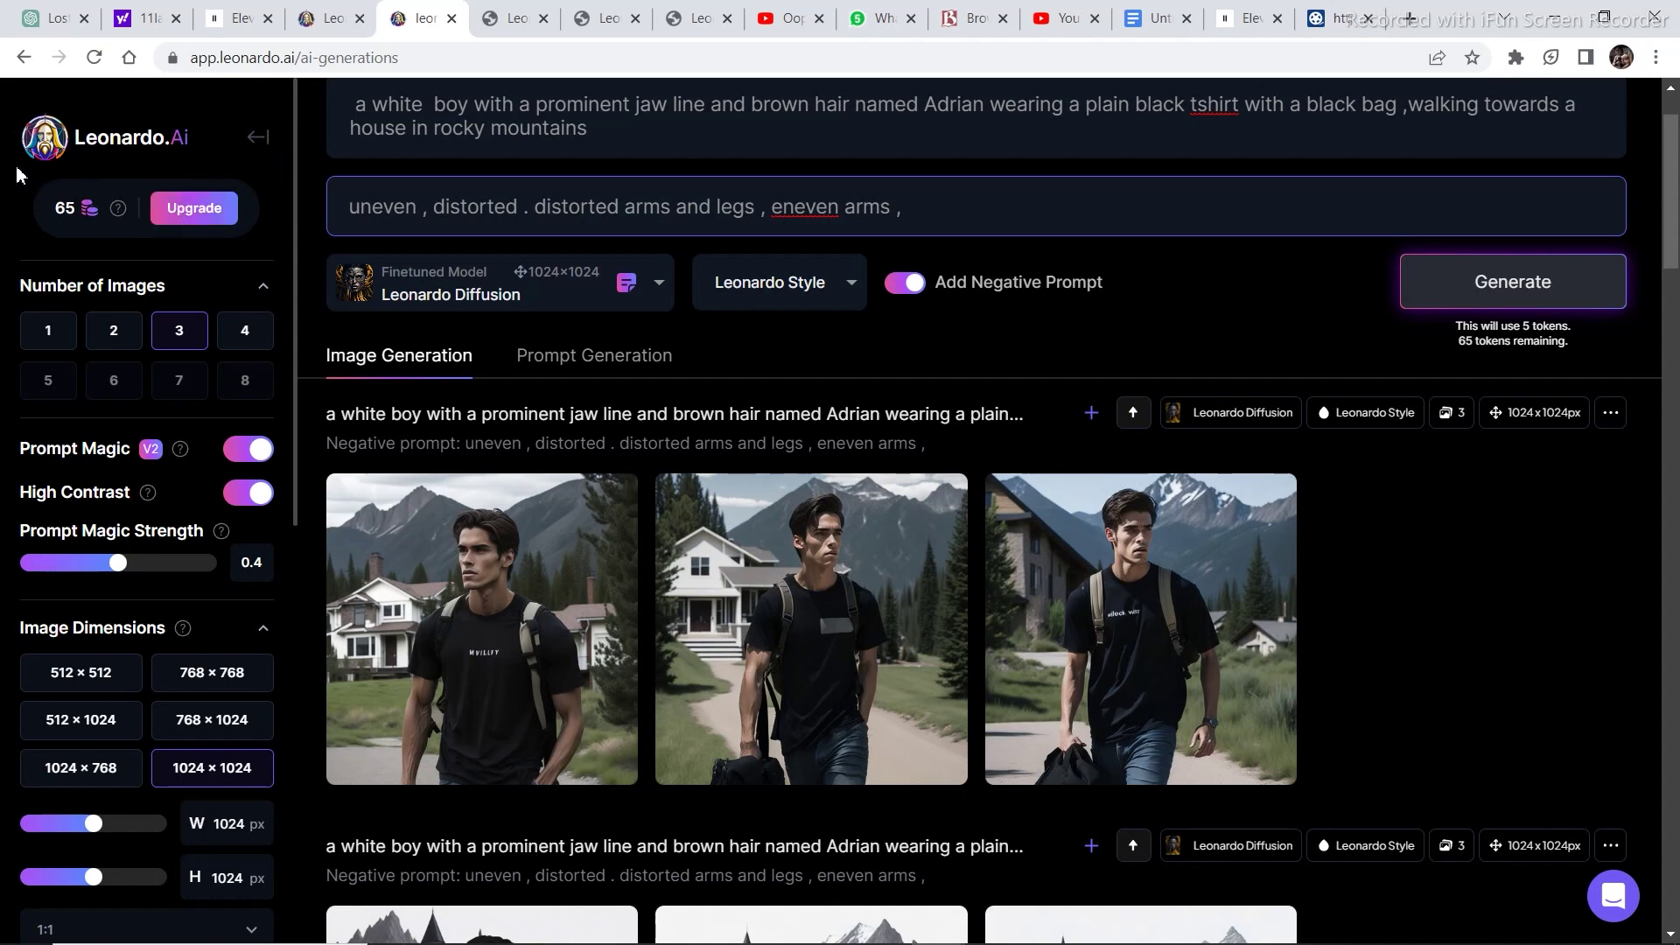
Navigate back from the generator to the Leonardo home gallery
key("alt+Left")
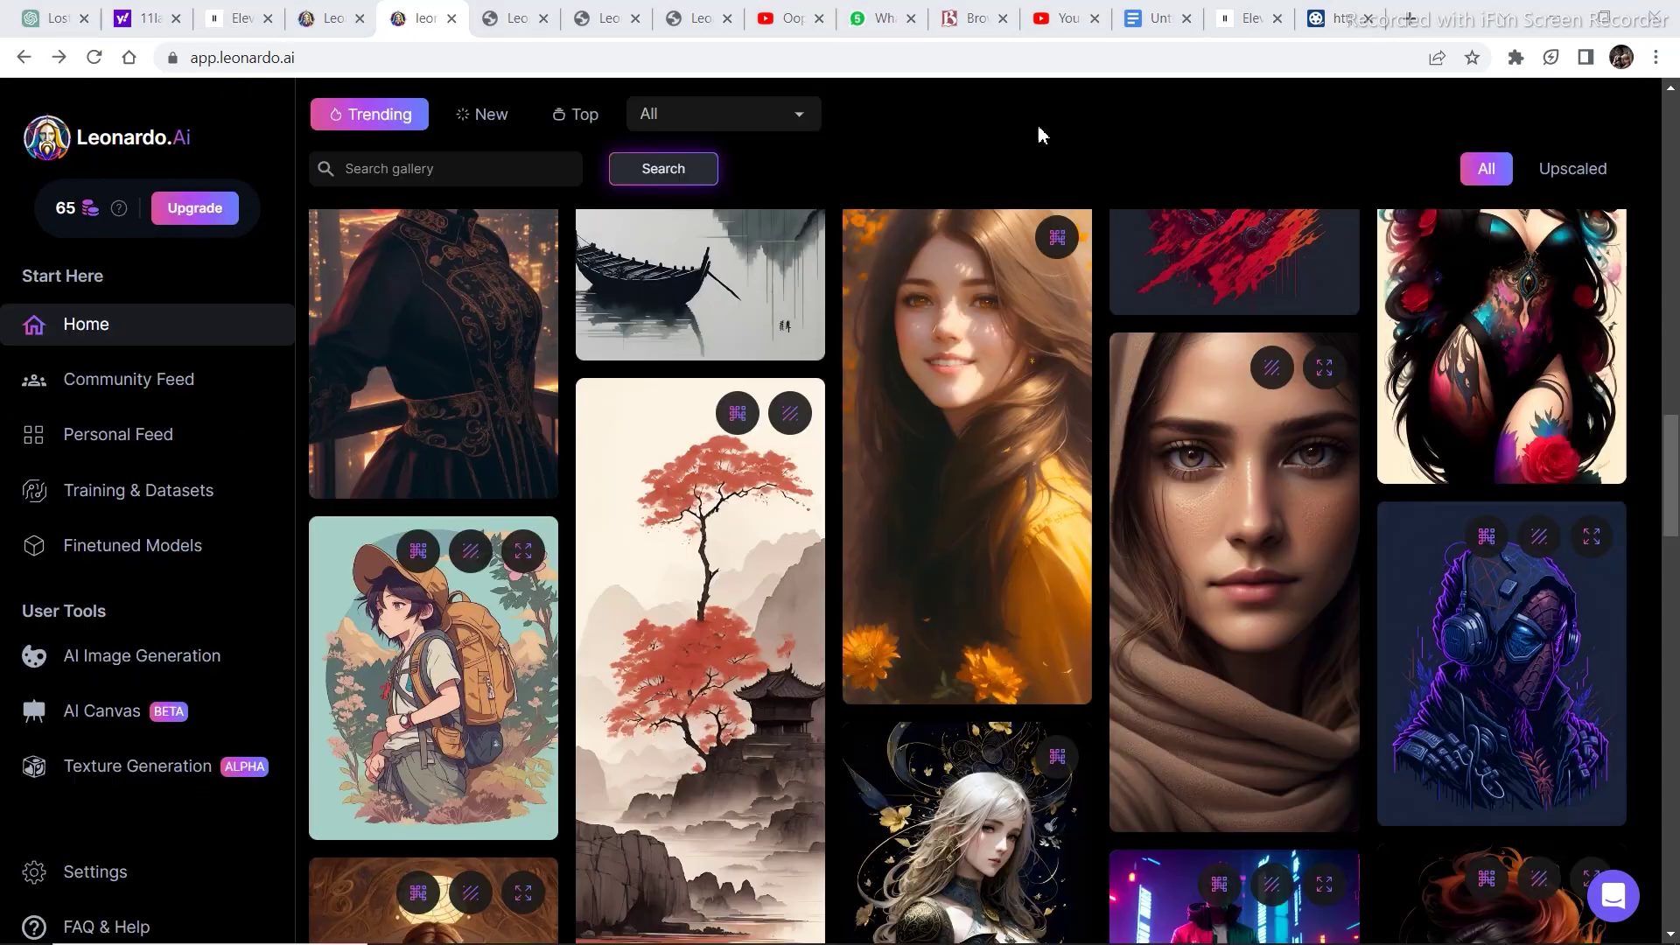
mouse_move(1172, 464)
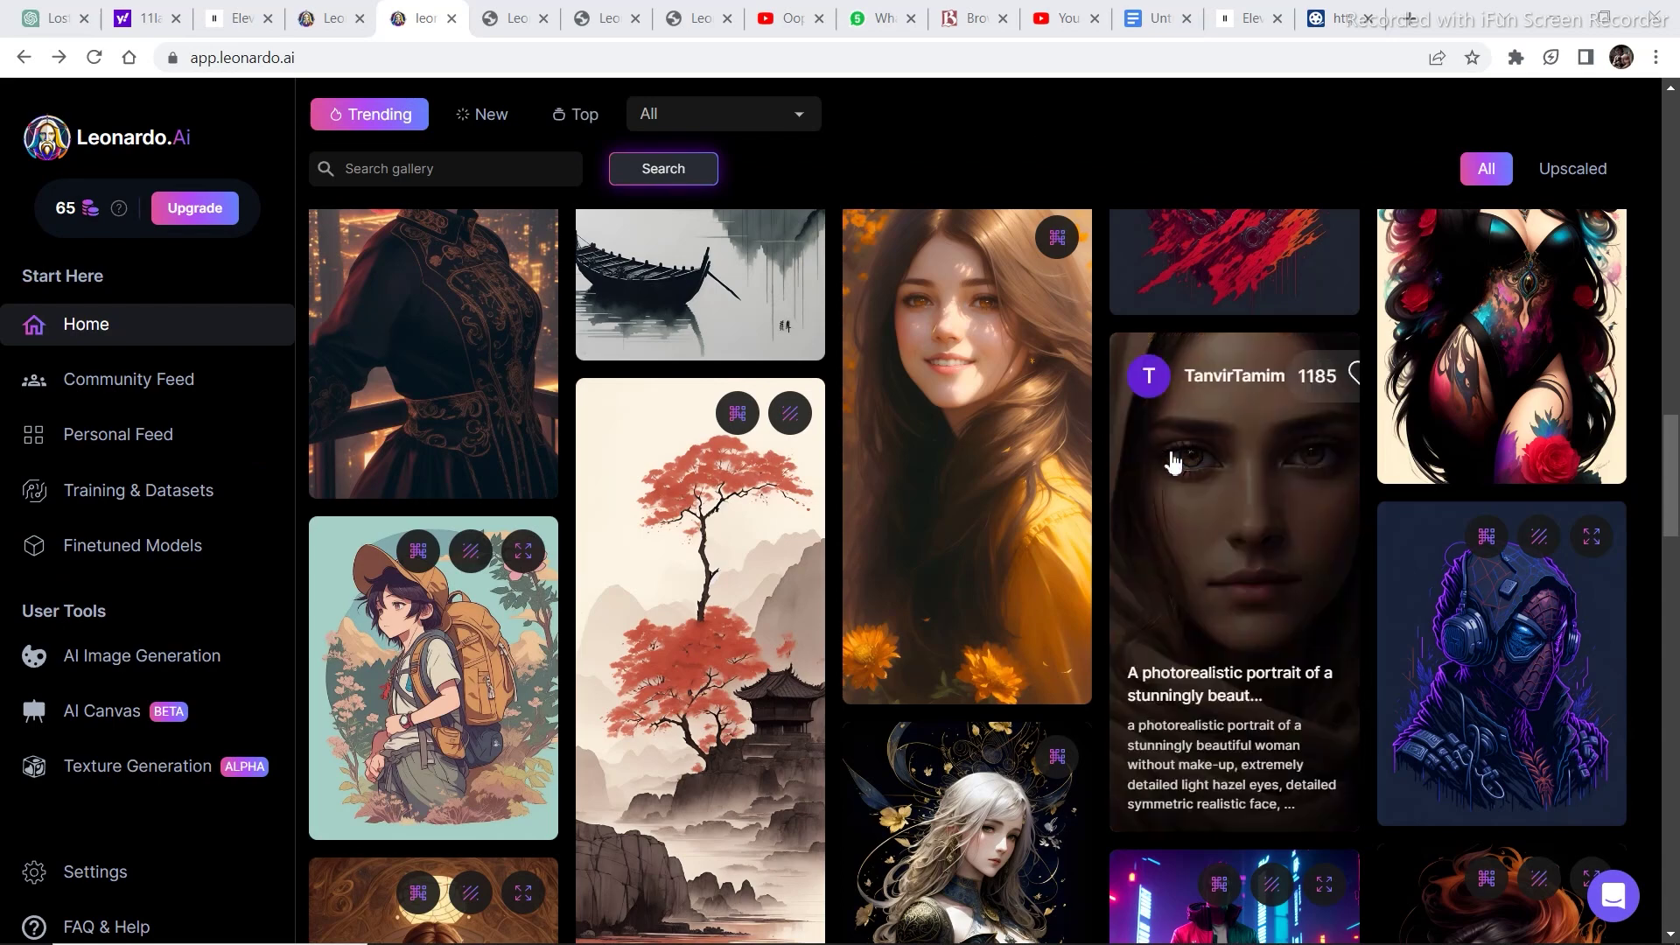
Remix the photorealistic woman portrait's prompt and insert 'named' after 'woman'
left_click(1224, 543)
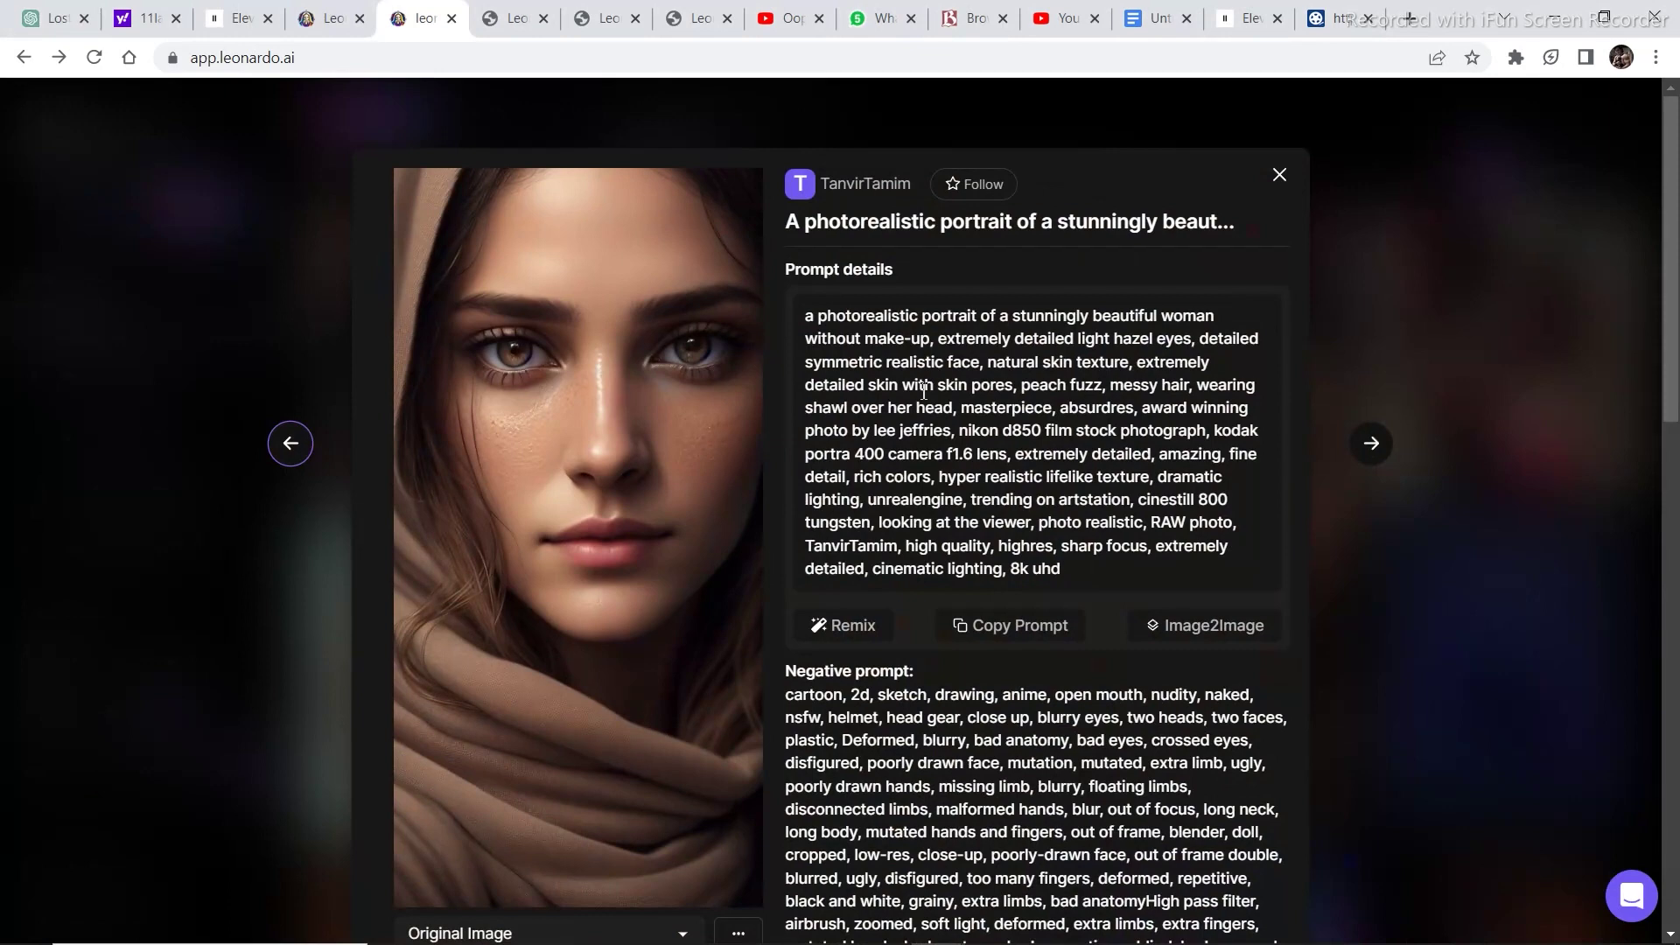
left_click(850, 623)
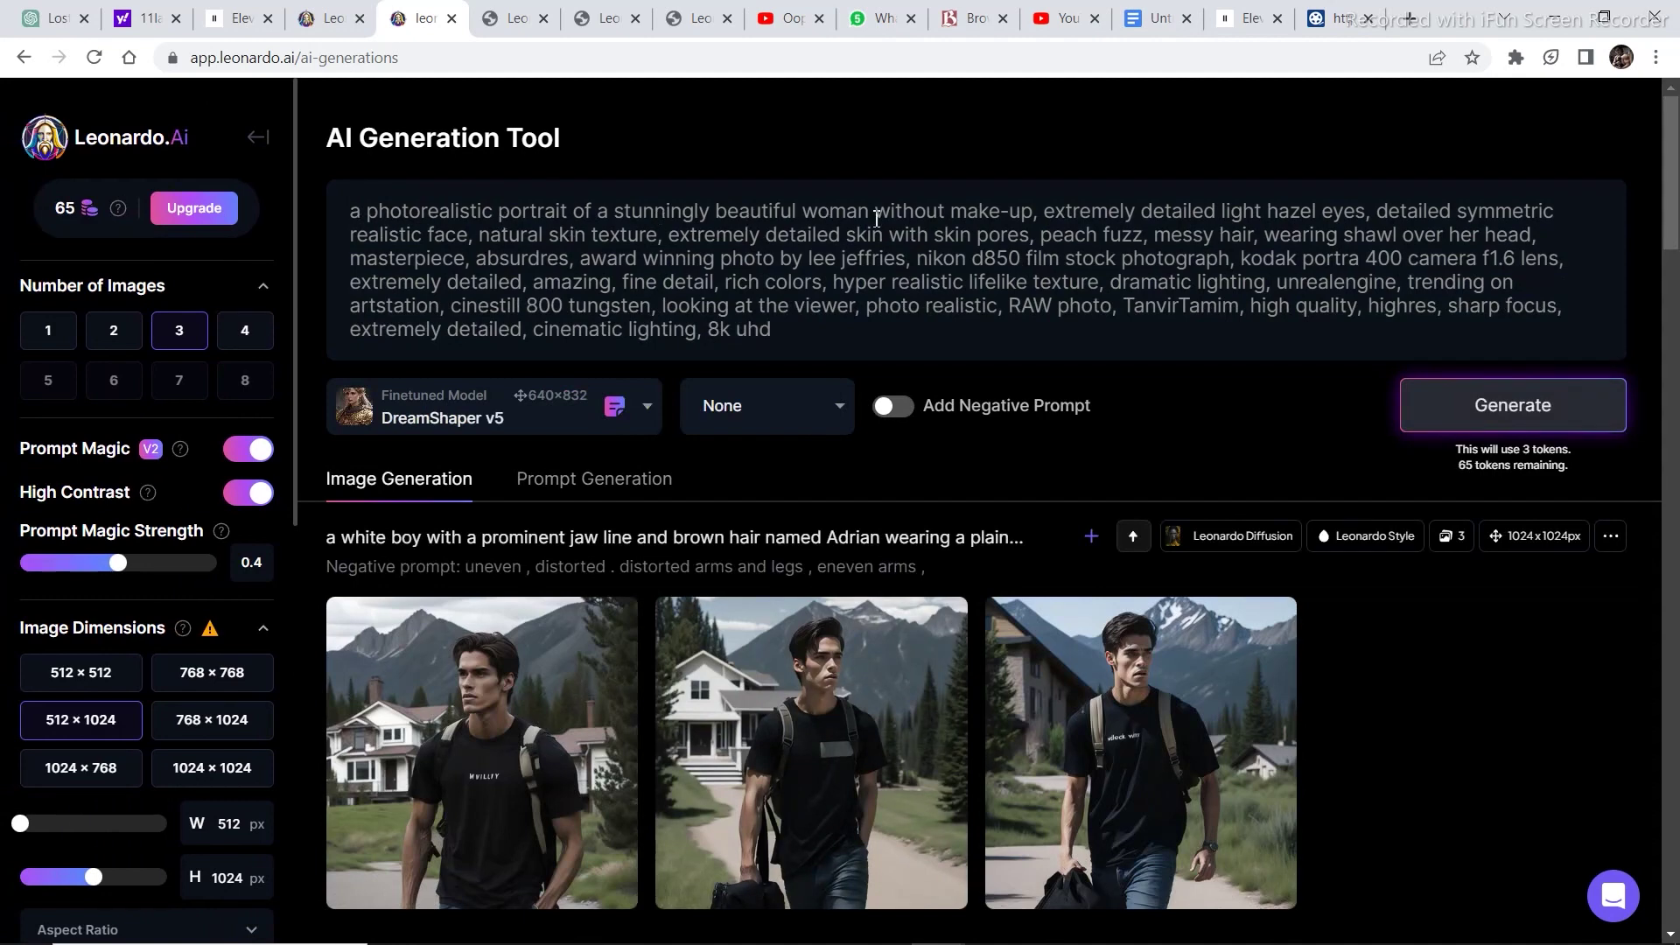
left_click(876, 218)
type("named")
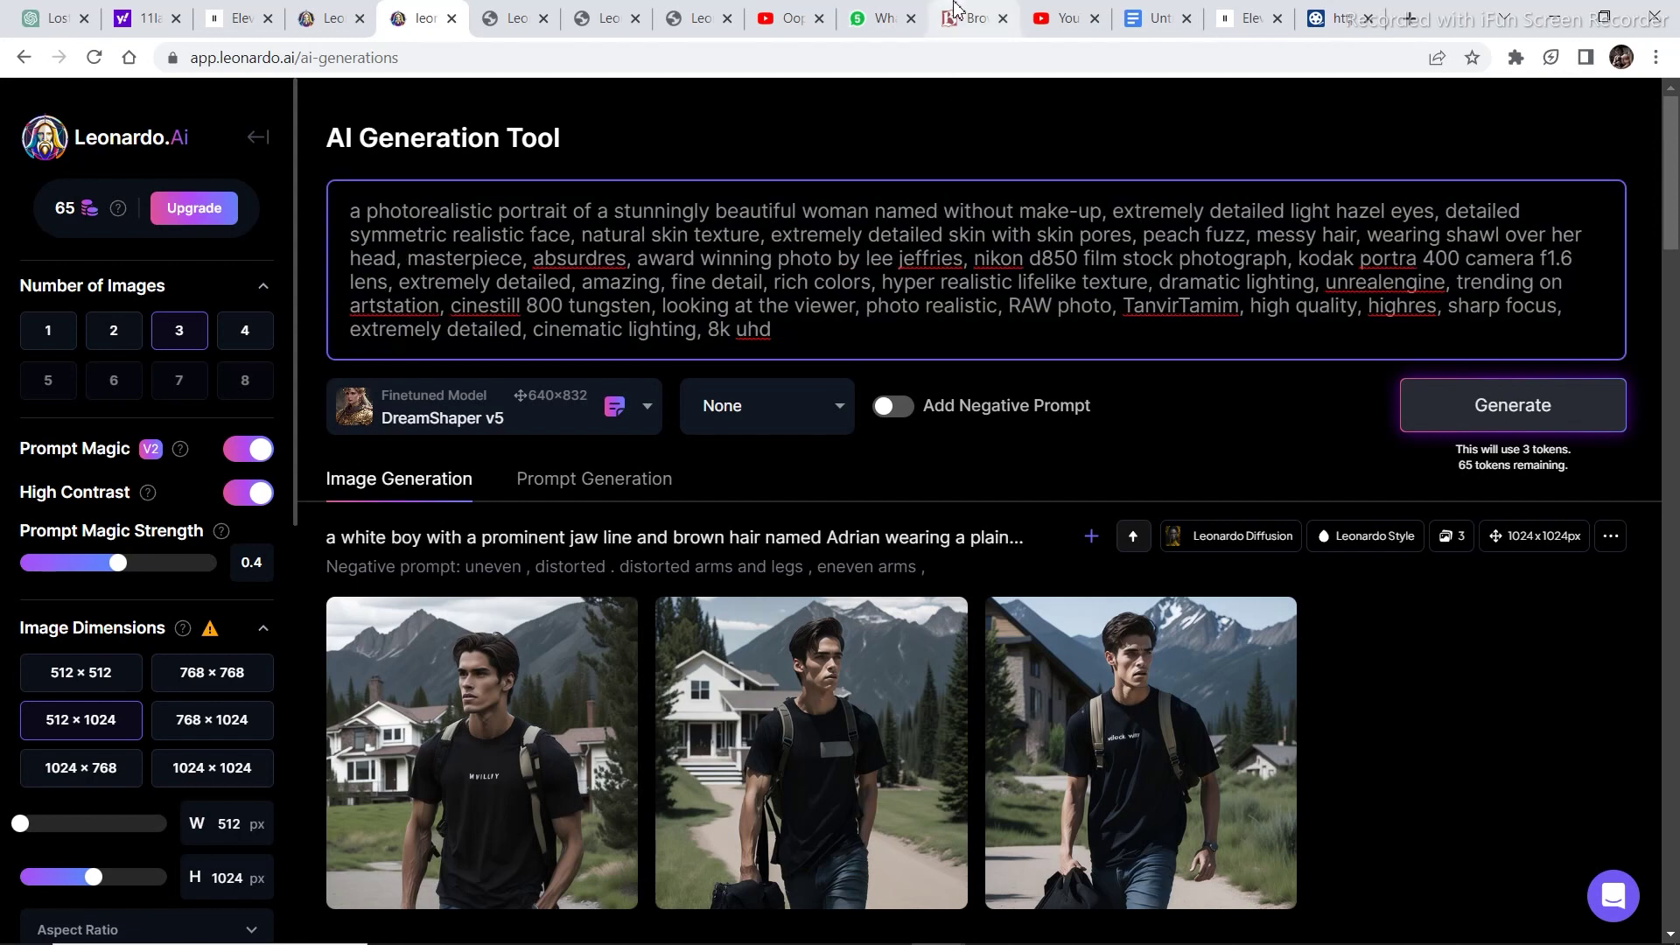
Filter Behind the Name's Swedish names list to feminine names
left_click(974, 19)
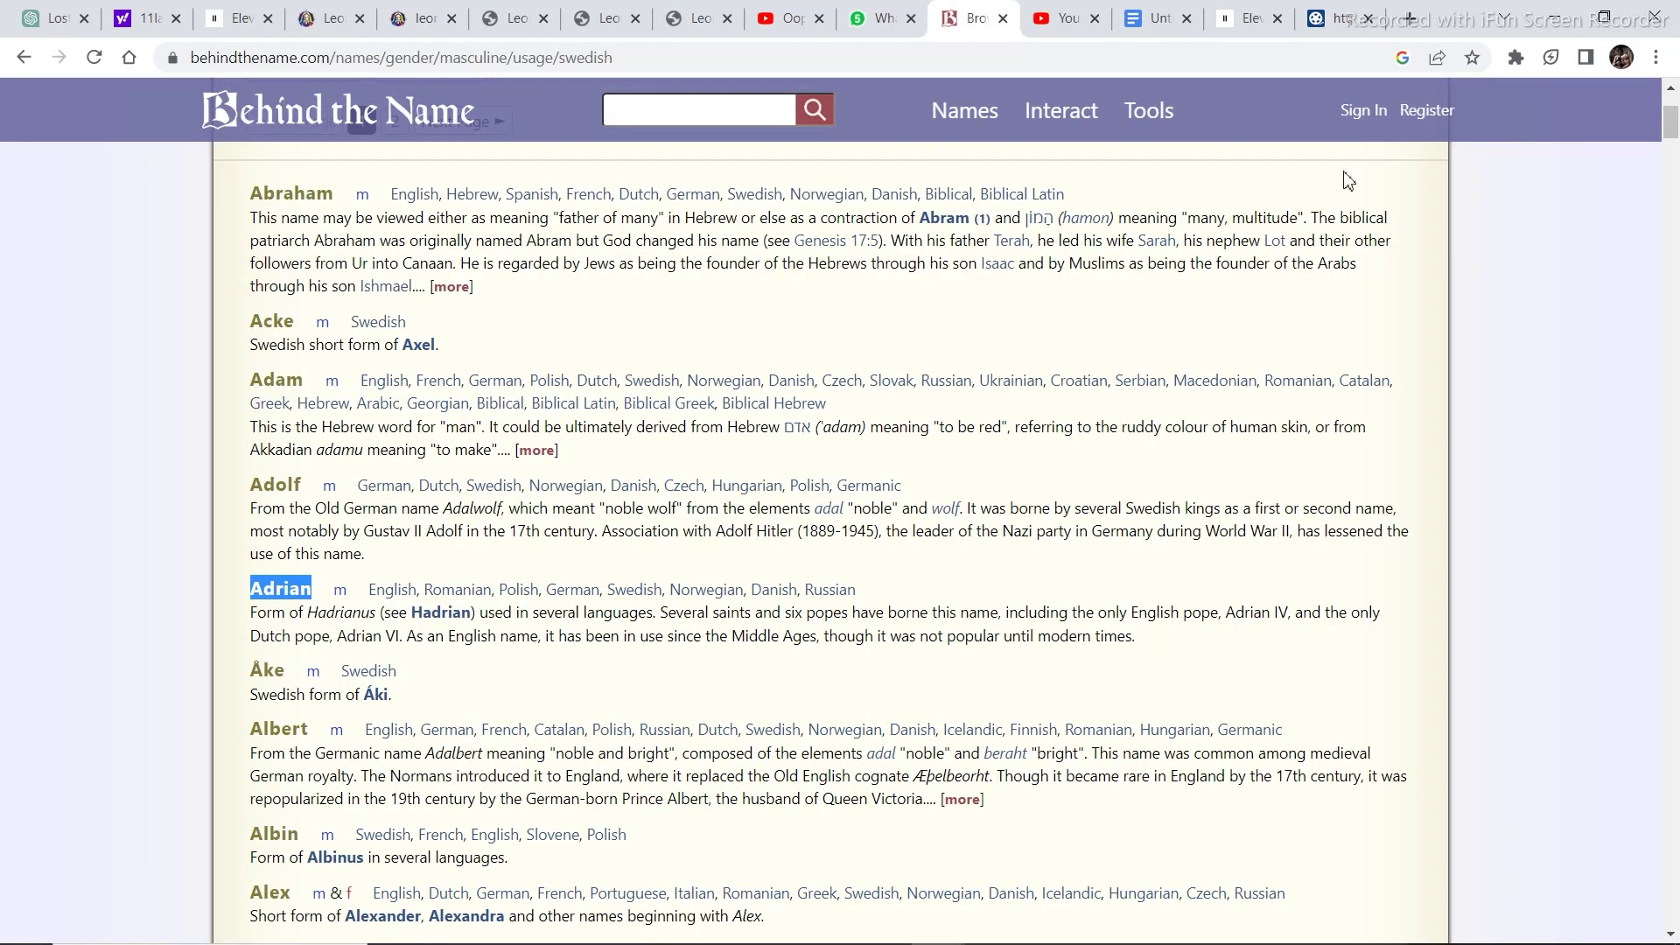
left_click_drag(1671, 122, 1673, 101)
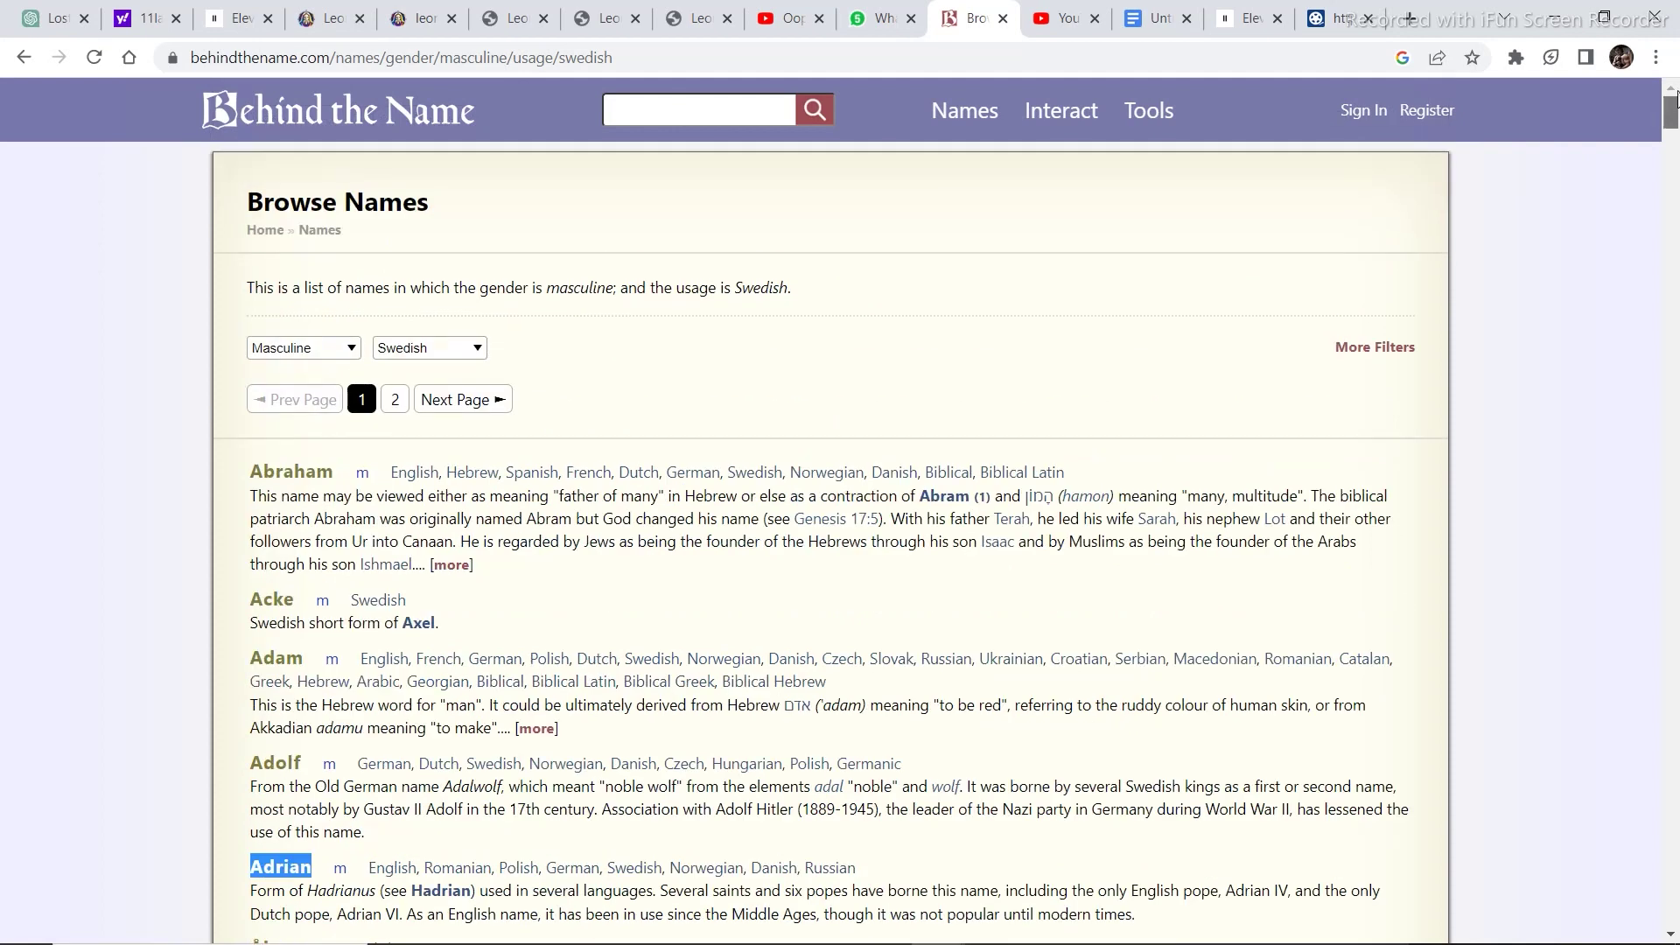
left_click(284, 352)
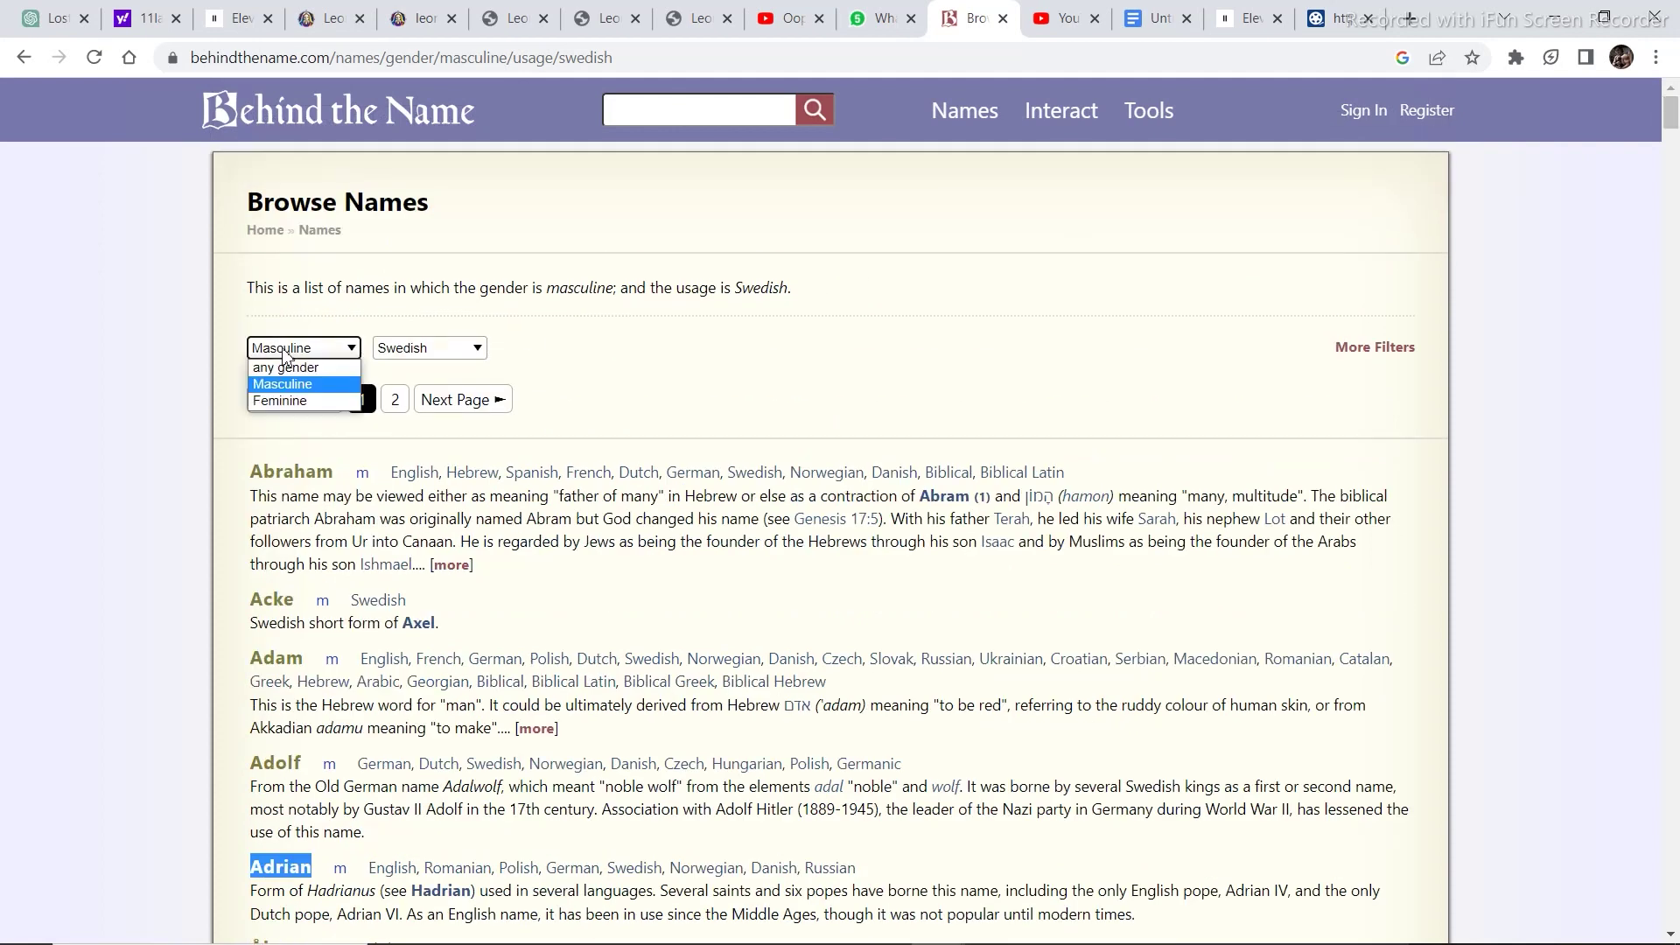
left_click(282, 401)
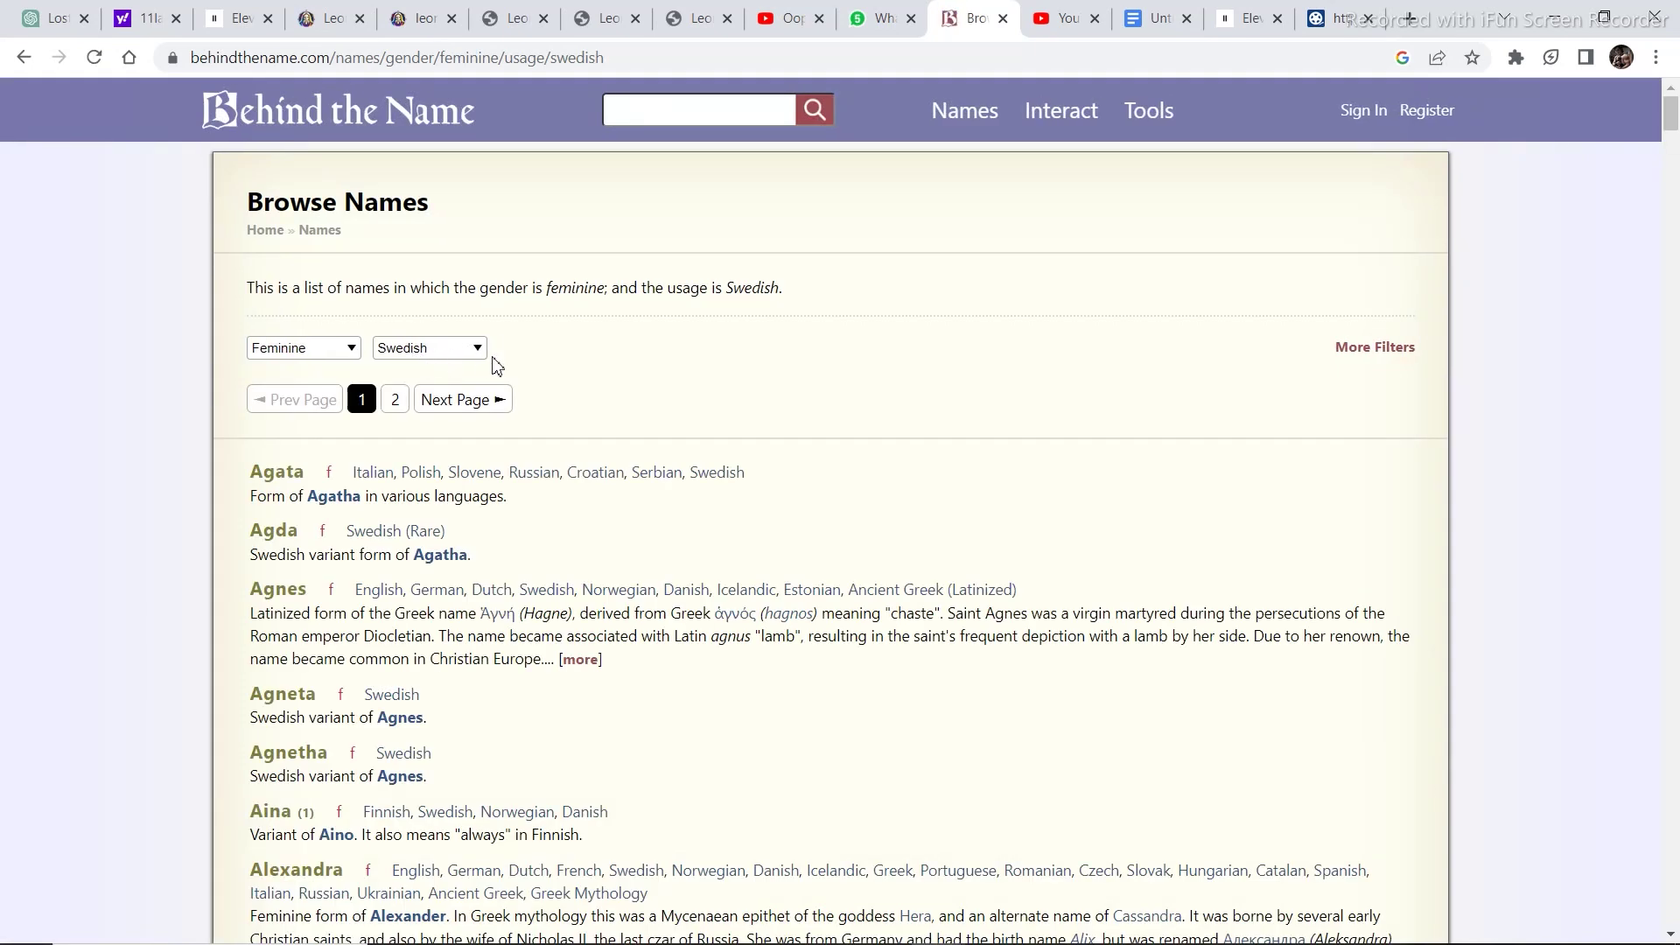
Scroll down to Birgitta, select and copy it, then return to Leonardo.Ai
left_click_drag(1673, 114, 1675, 161)
left_click_drag(1672, 194, 1672, 213)
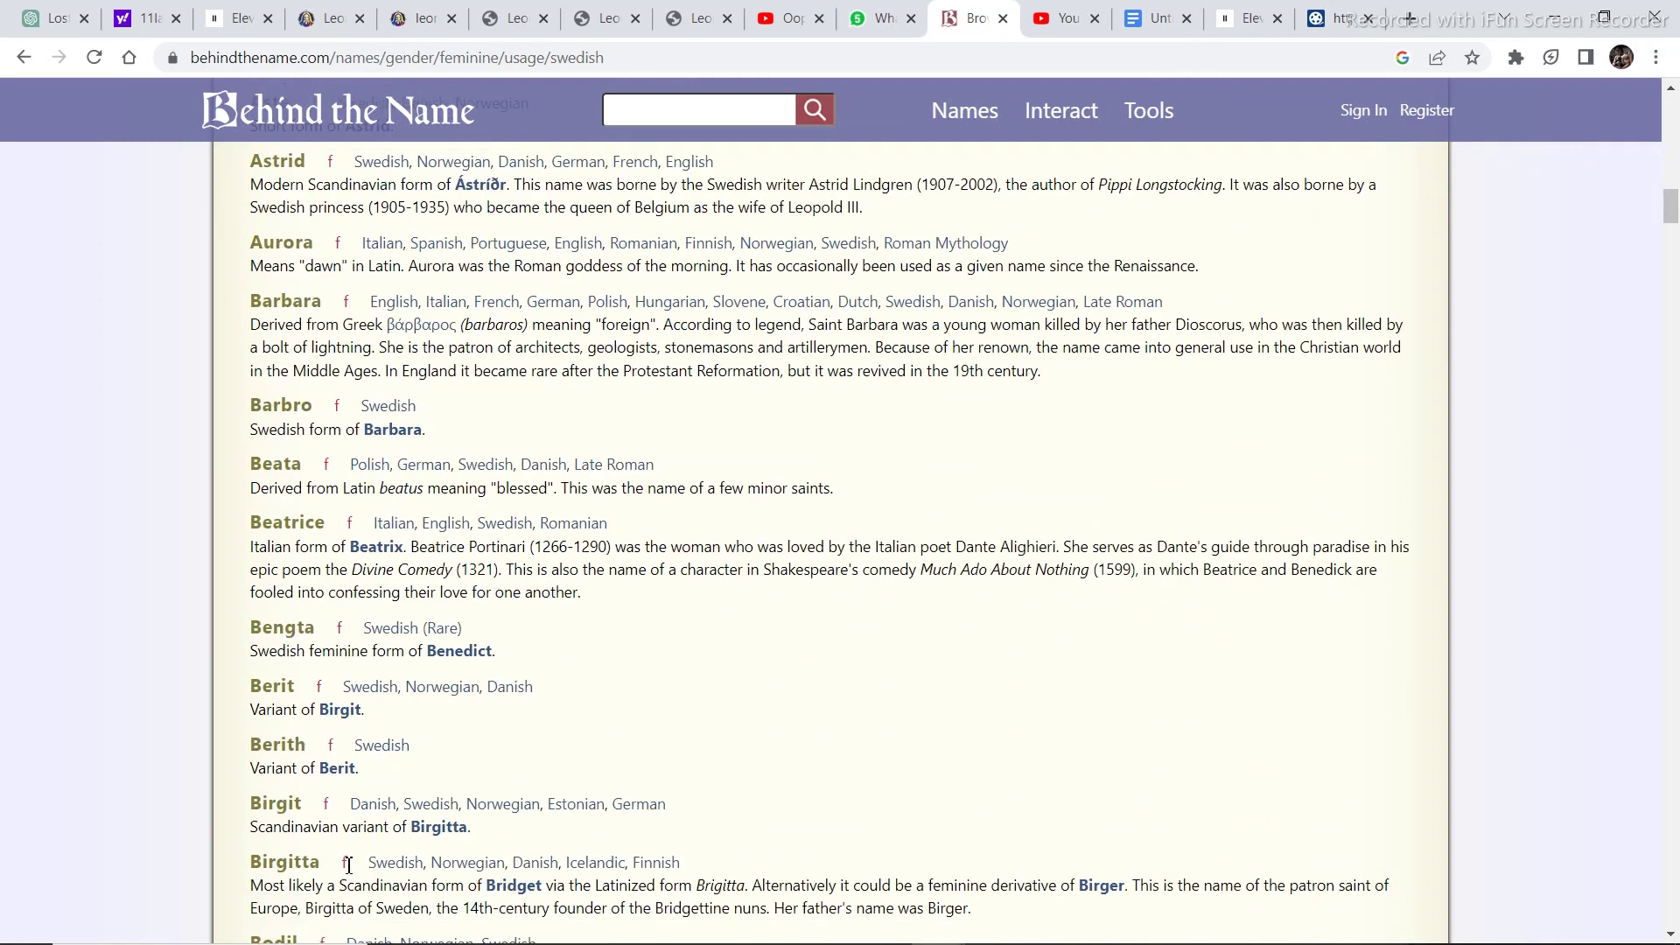
left_click_drag(348, 866, 248, 873)
key("ctrl+c")
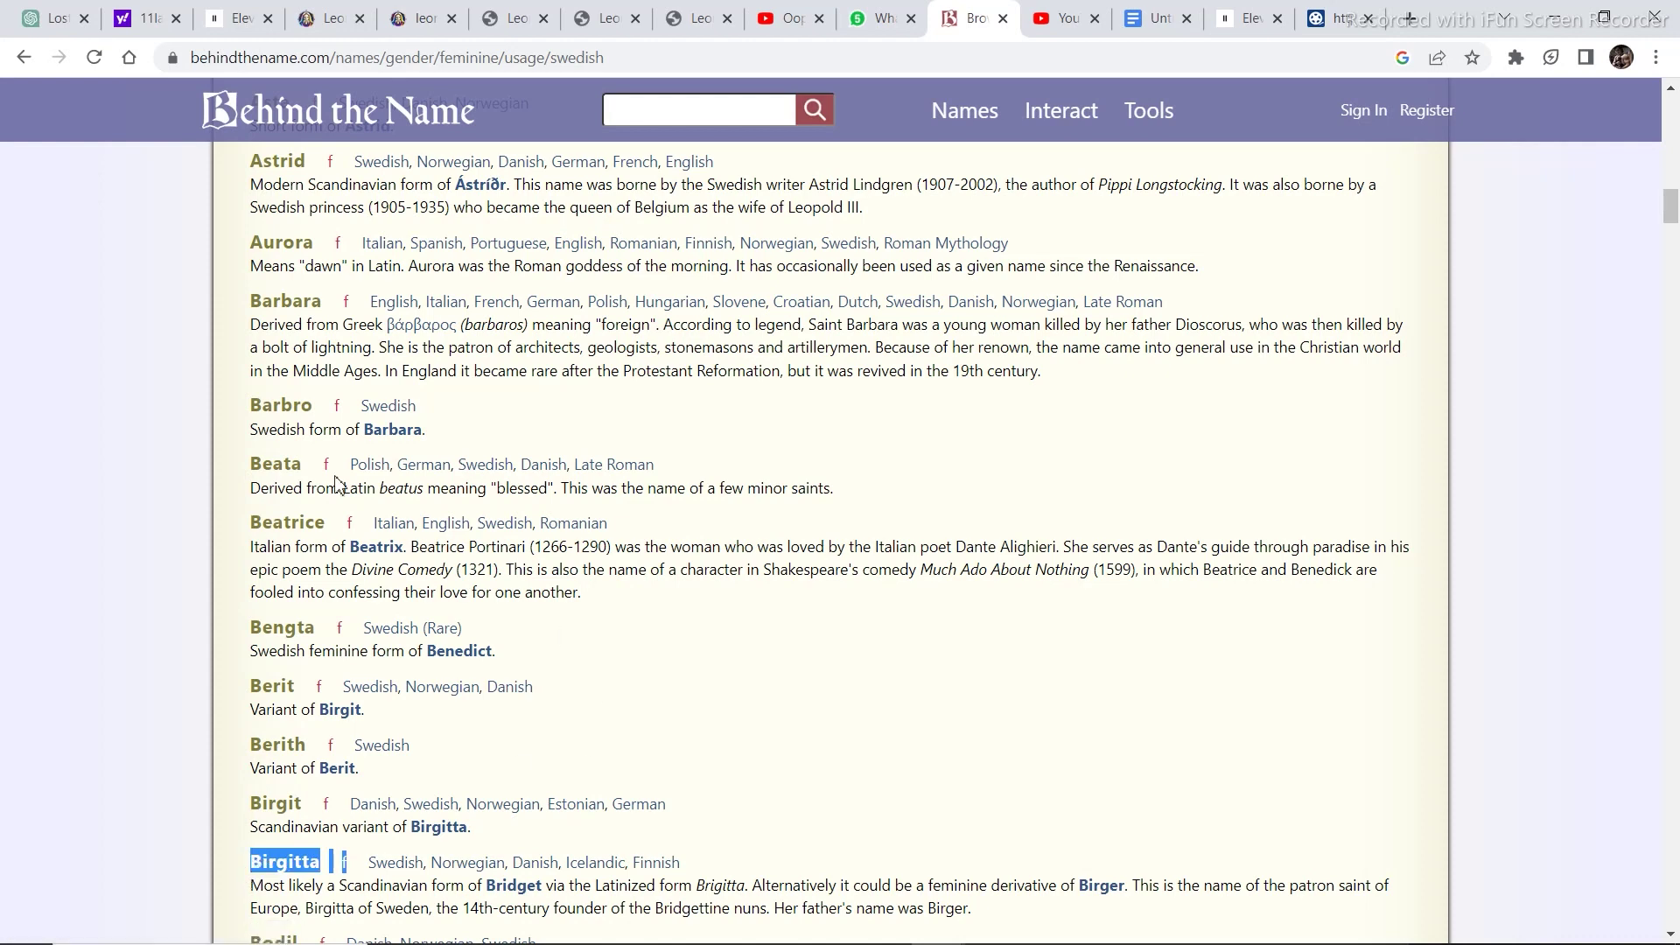
left_click(405, 19)
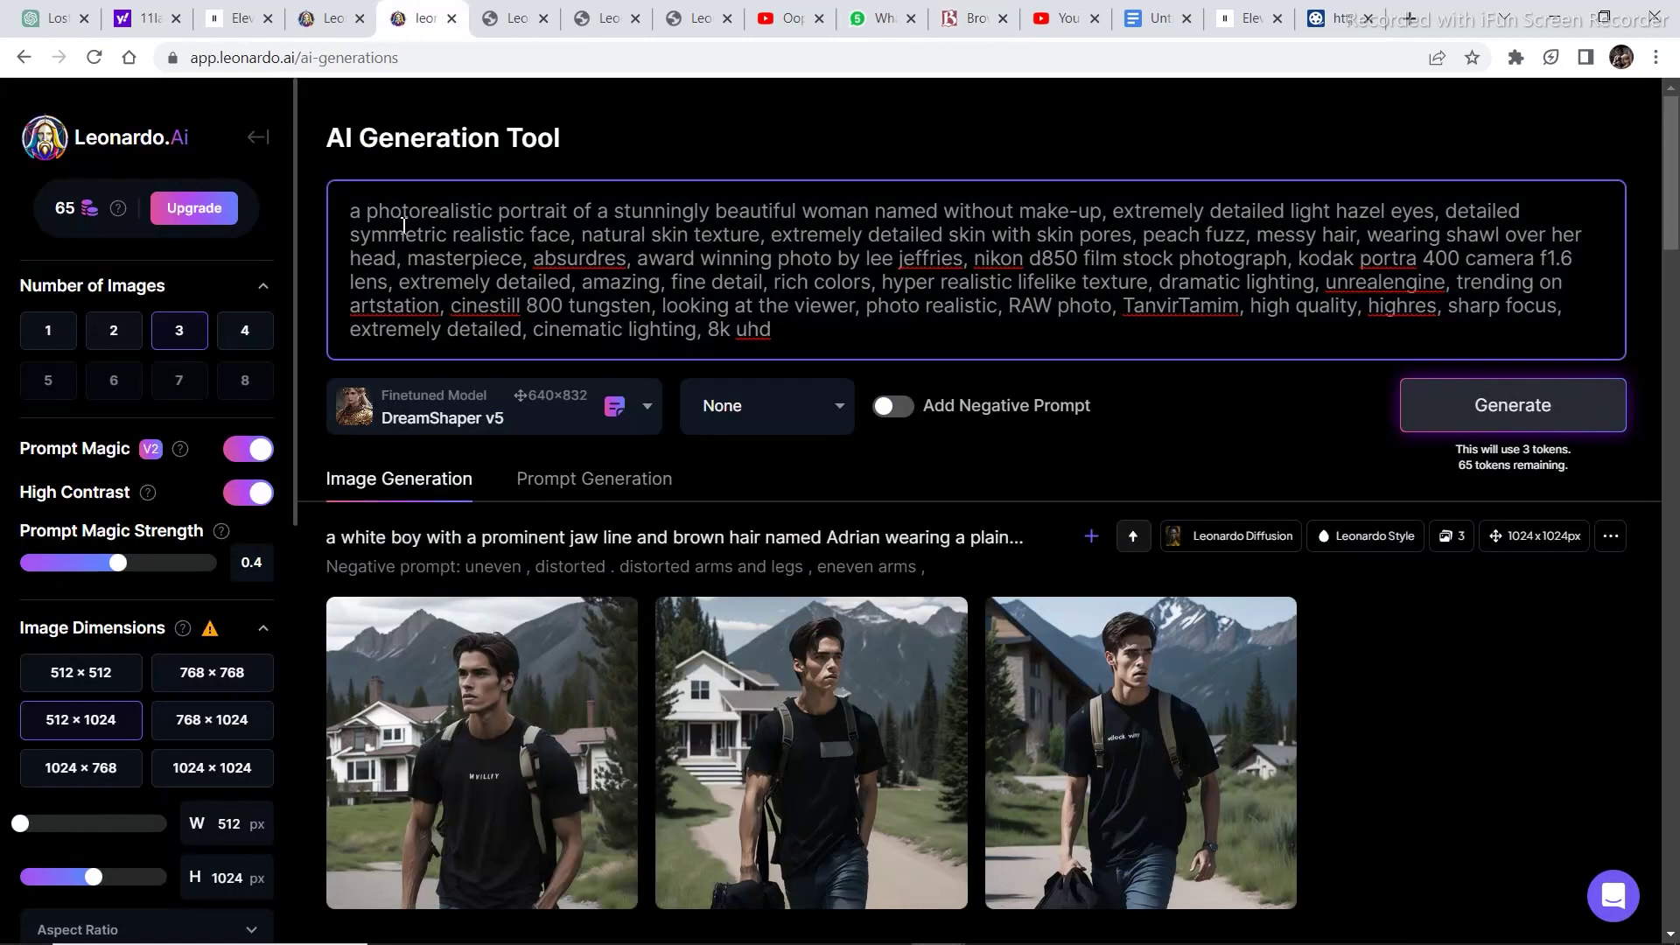
Paste Birgitta into the prompt, enable the negative prompt, and generate three portraits
key("ctrl+v")
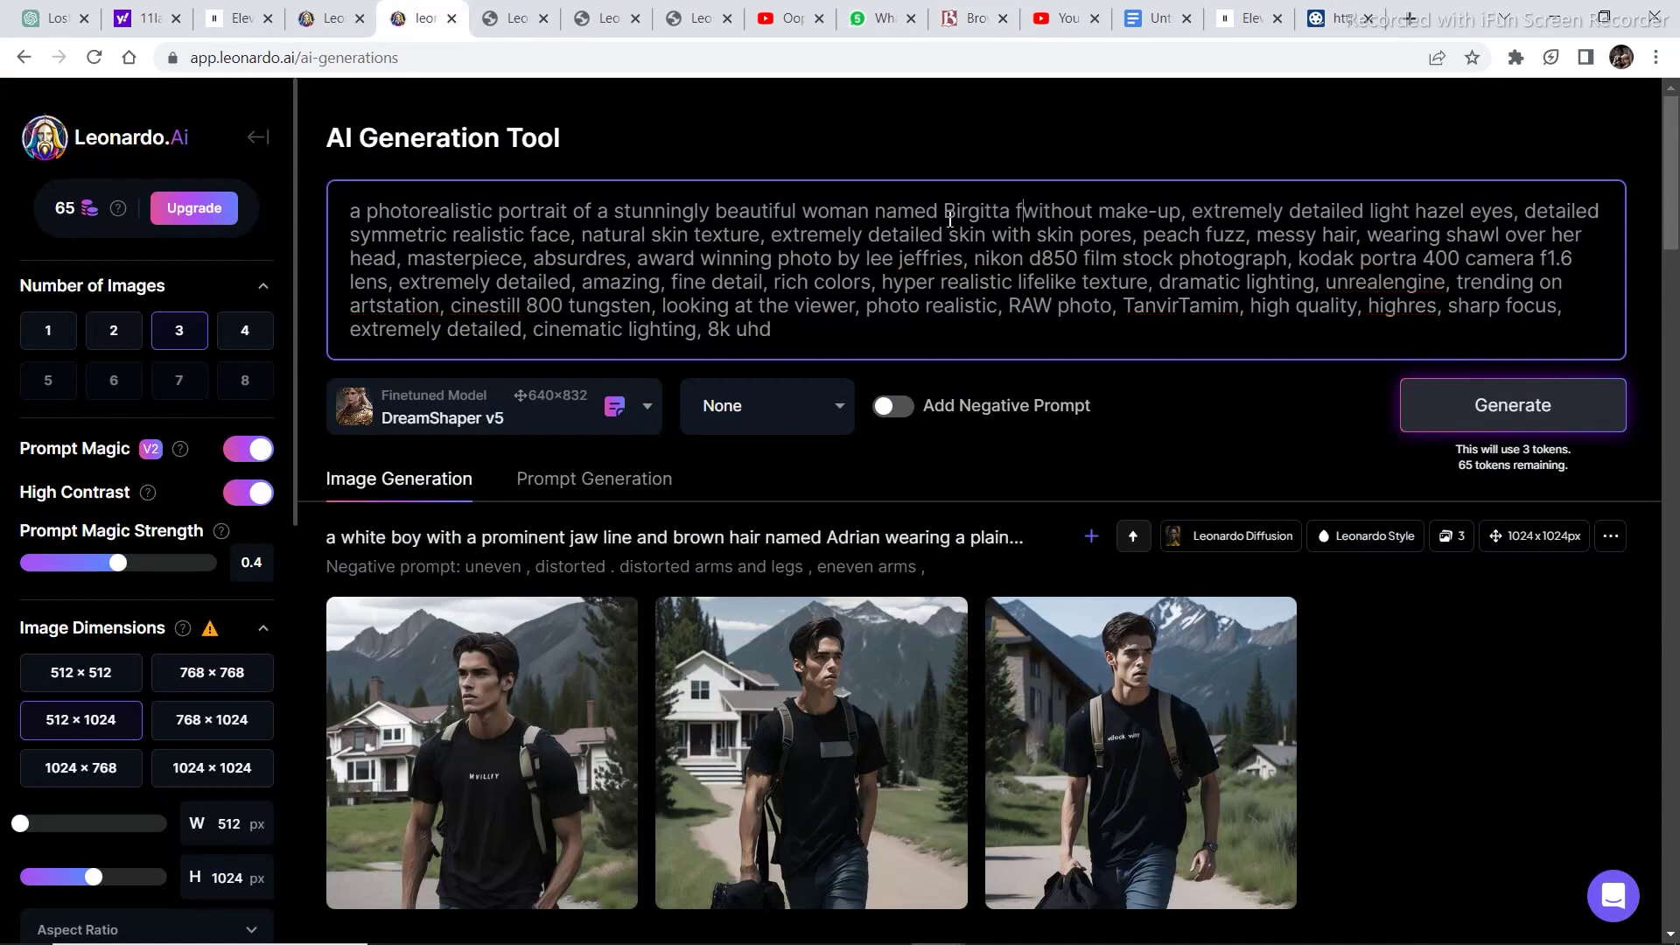
key("BackSpace")
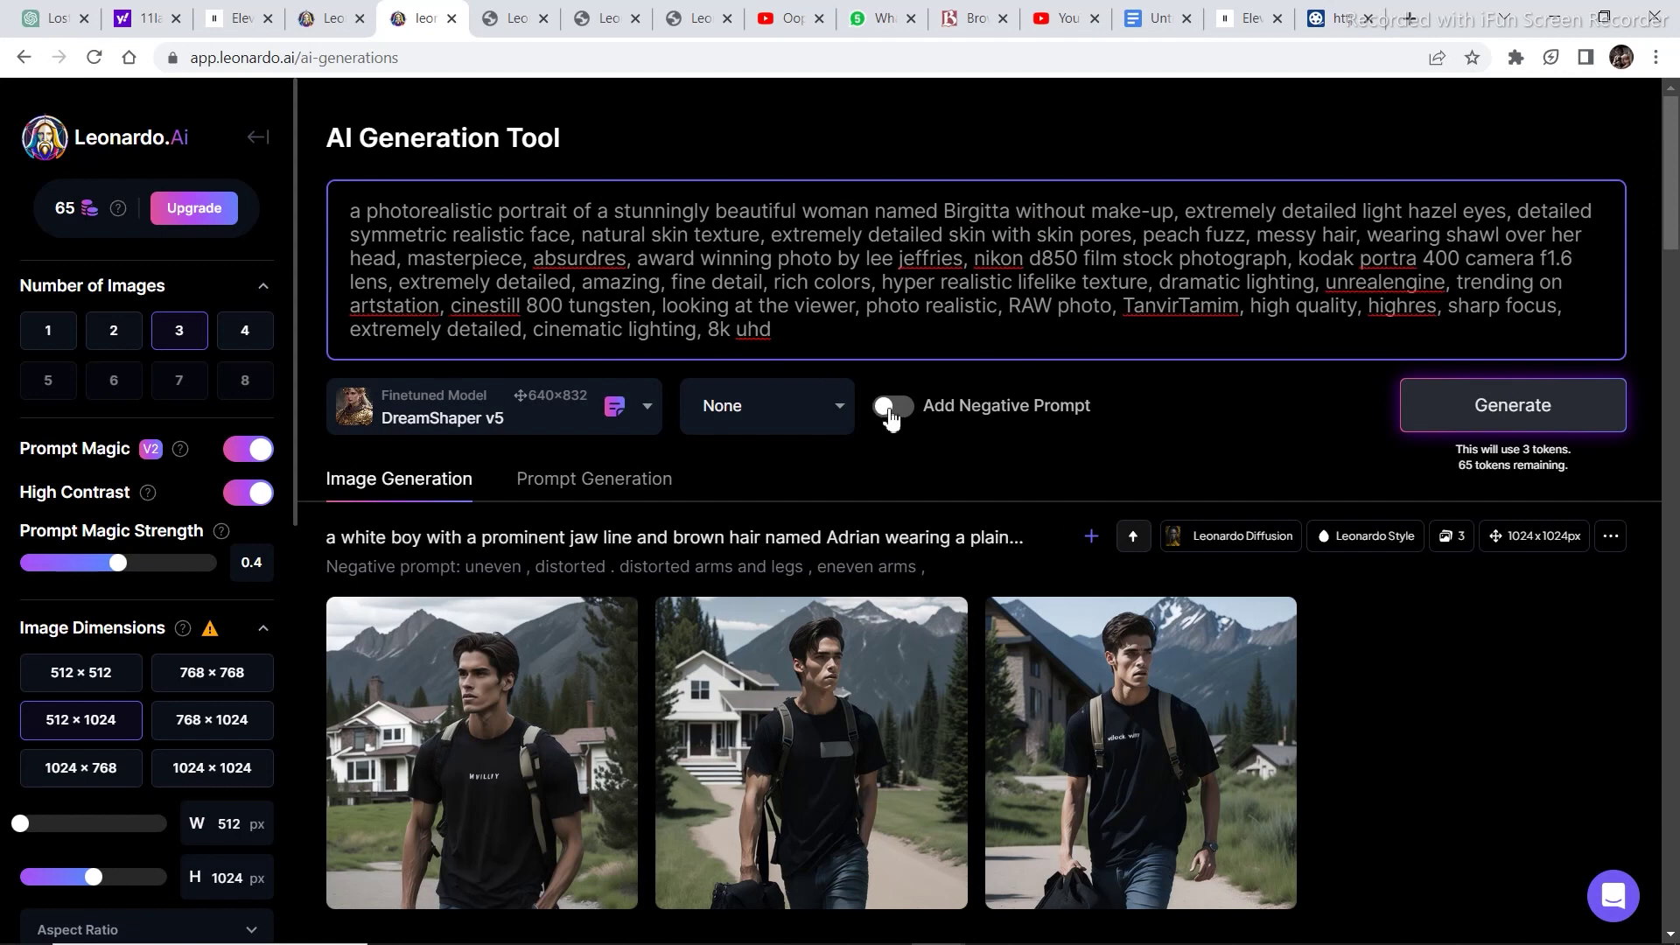
left_click(891, 409)
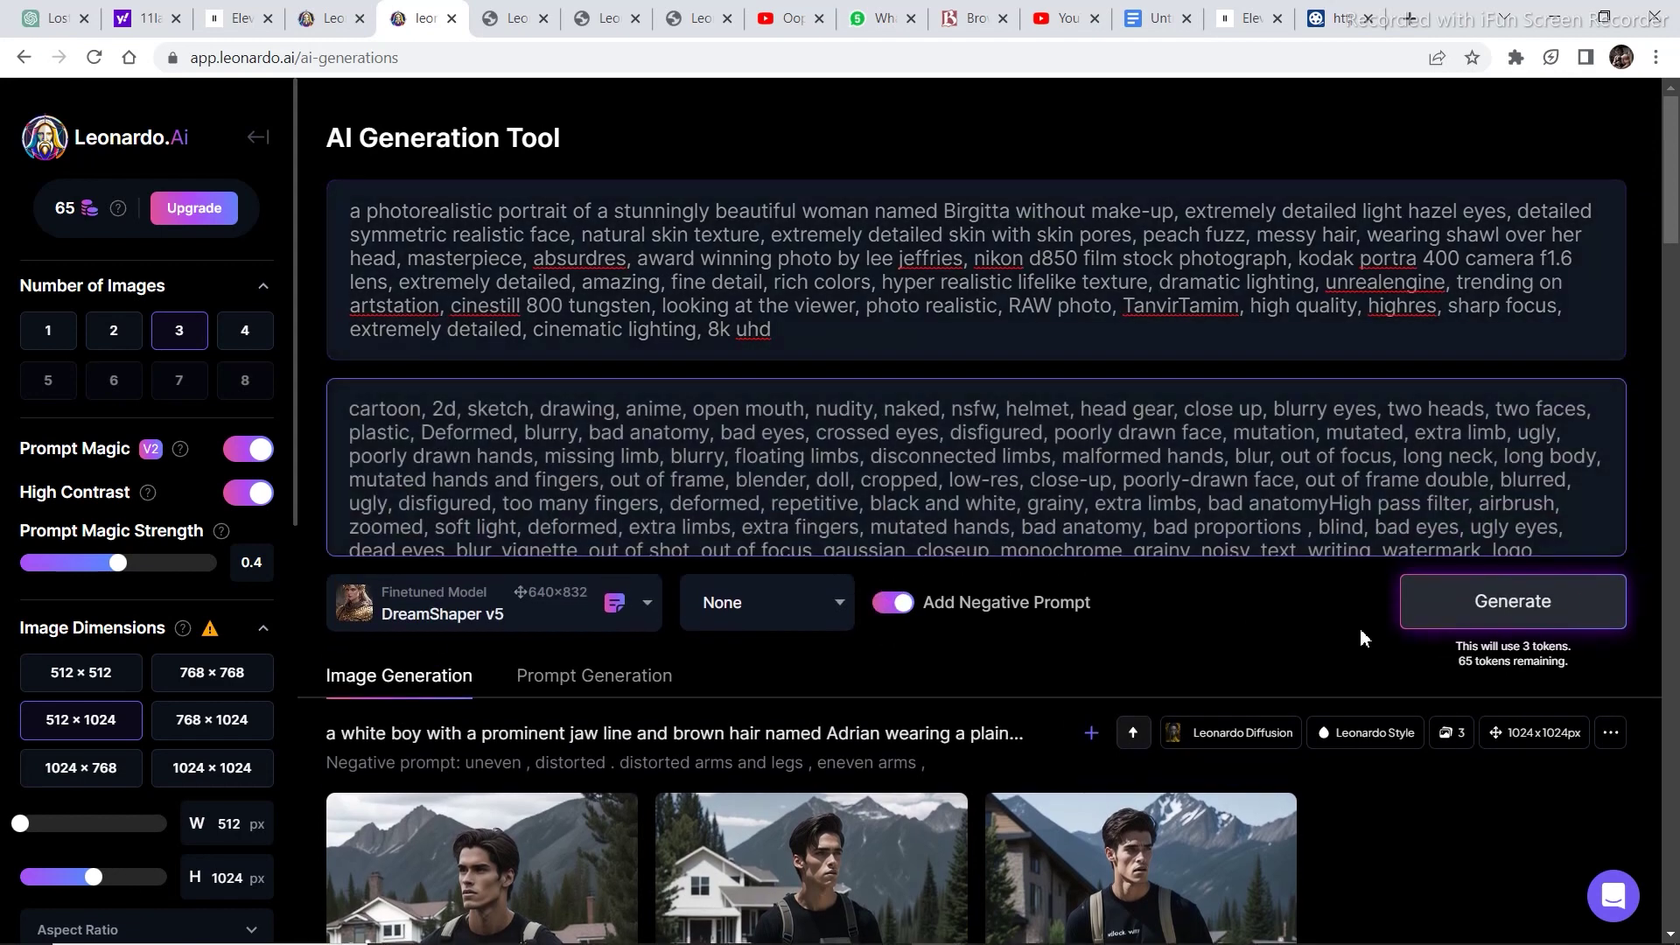
left_click(1482, 626)
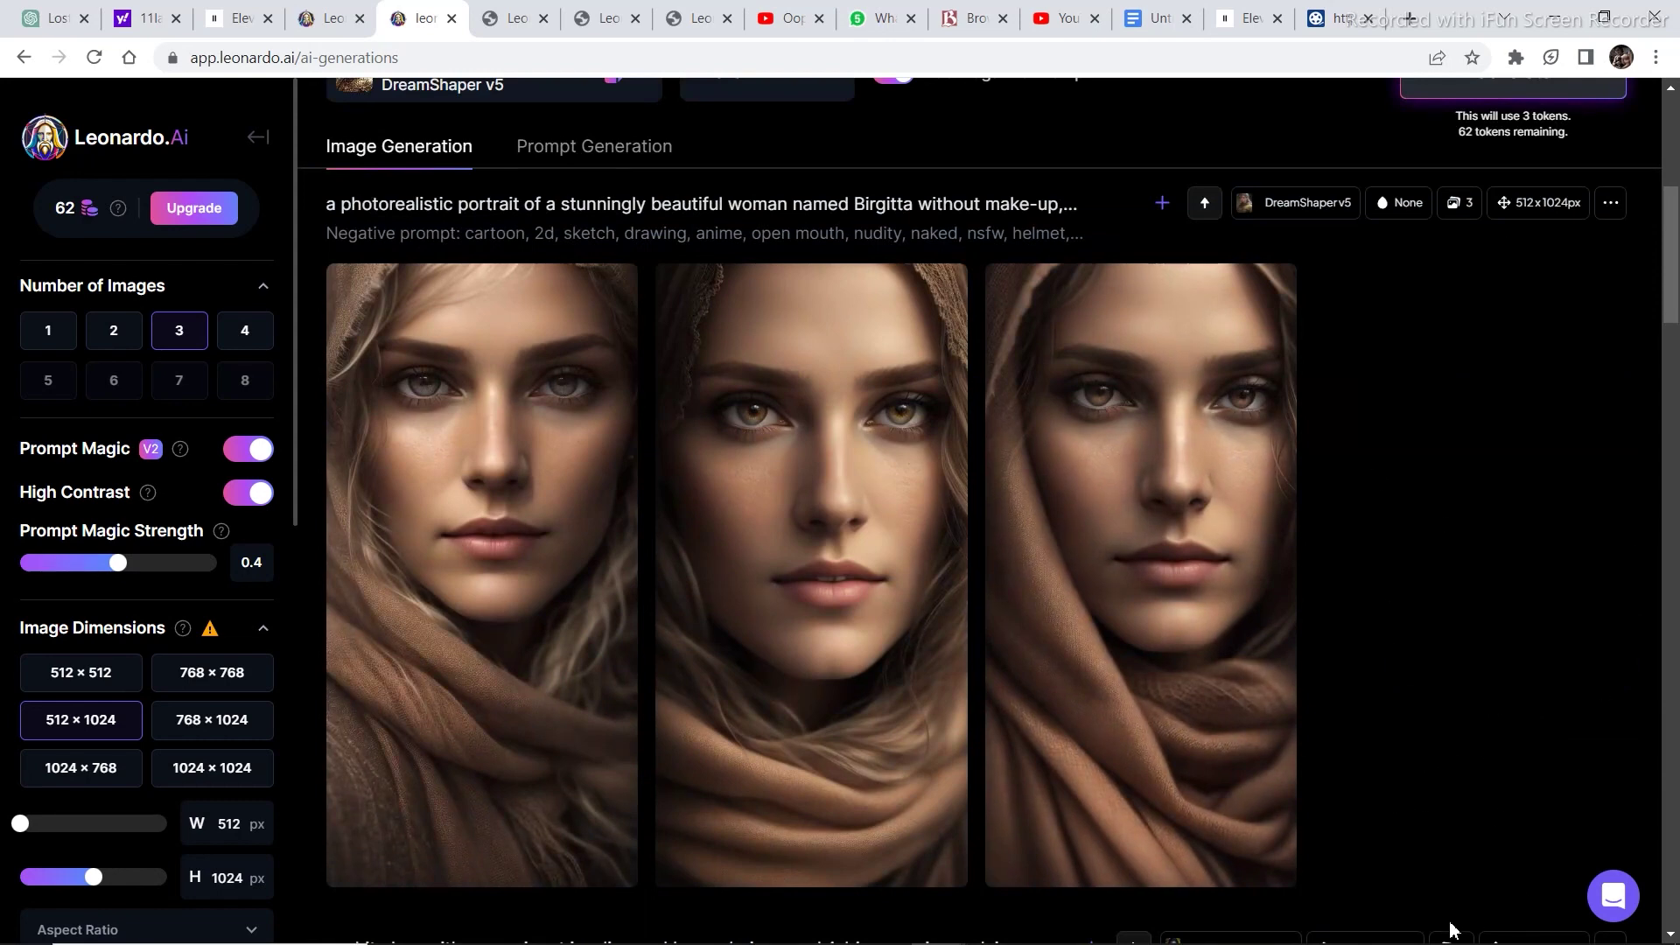
scroll(1453, 925, "up", 6)
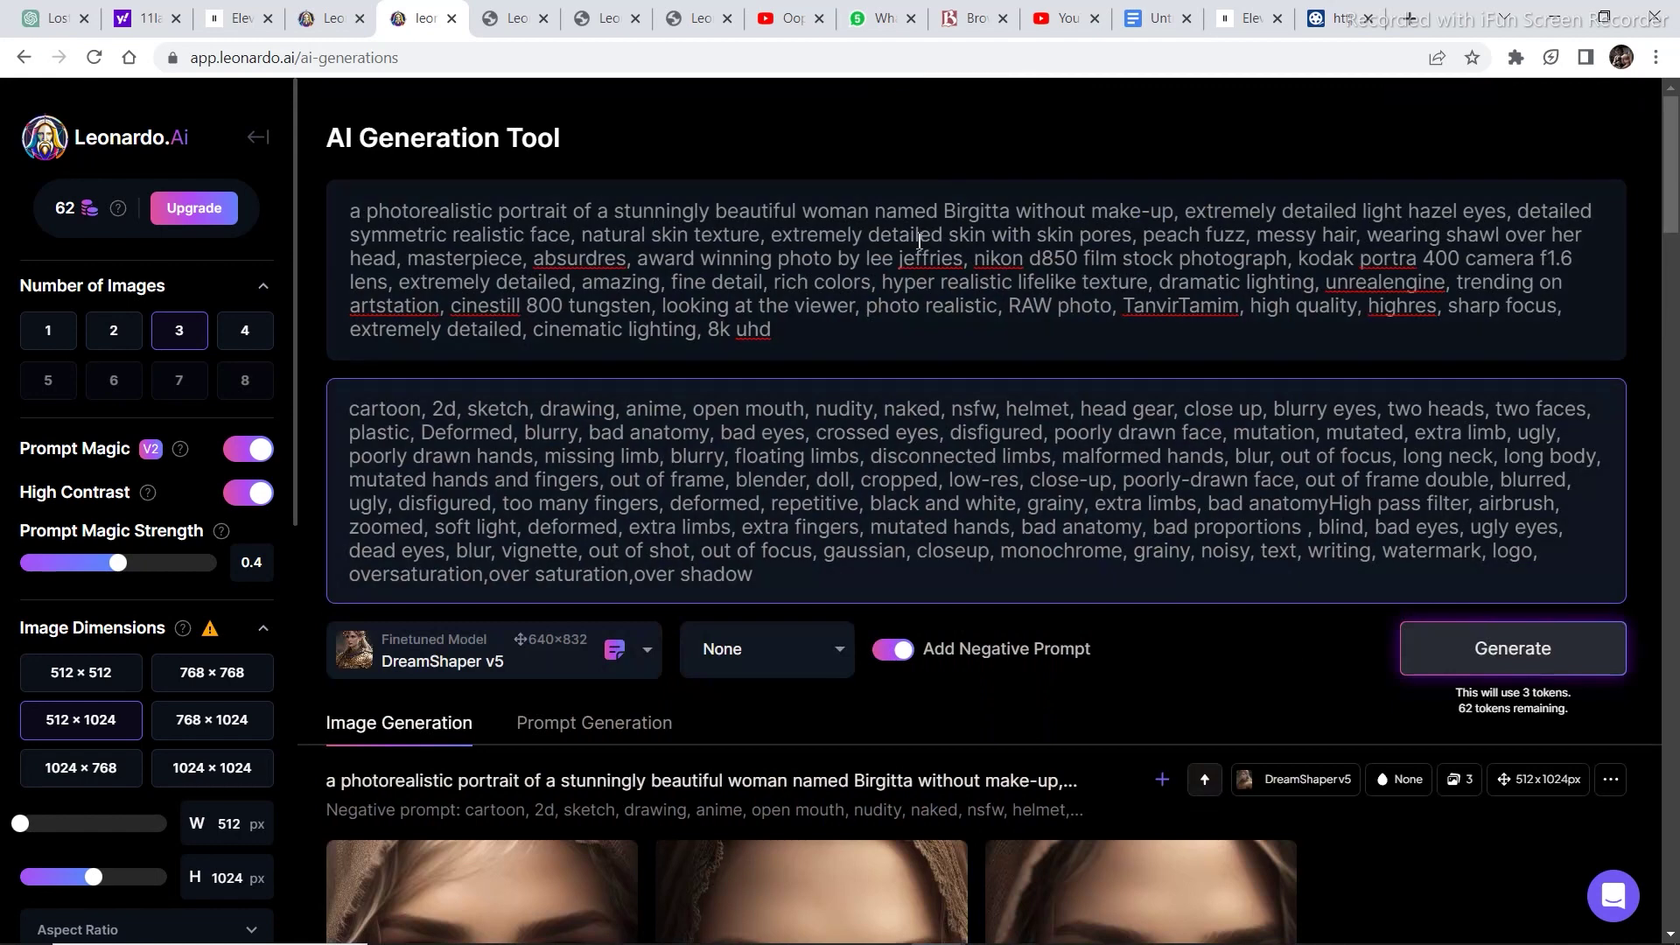
Replace Birgitta with Elisabeth in the prompt and generate three portraits
left_click_drag(1012, 204, 945, 214)
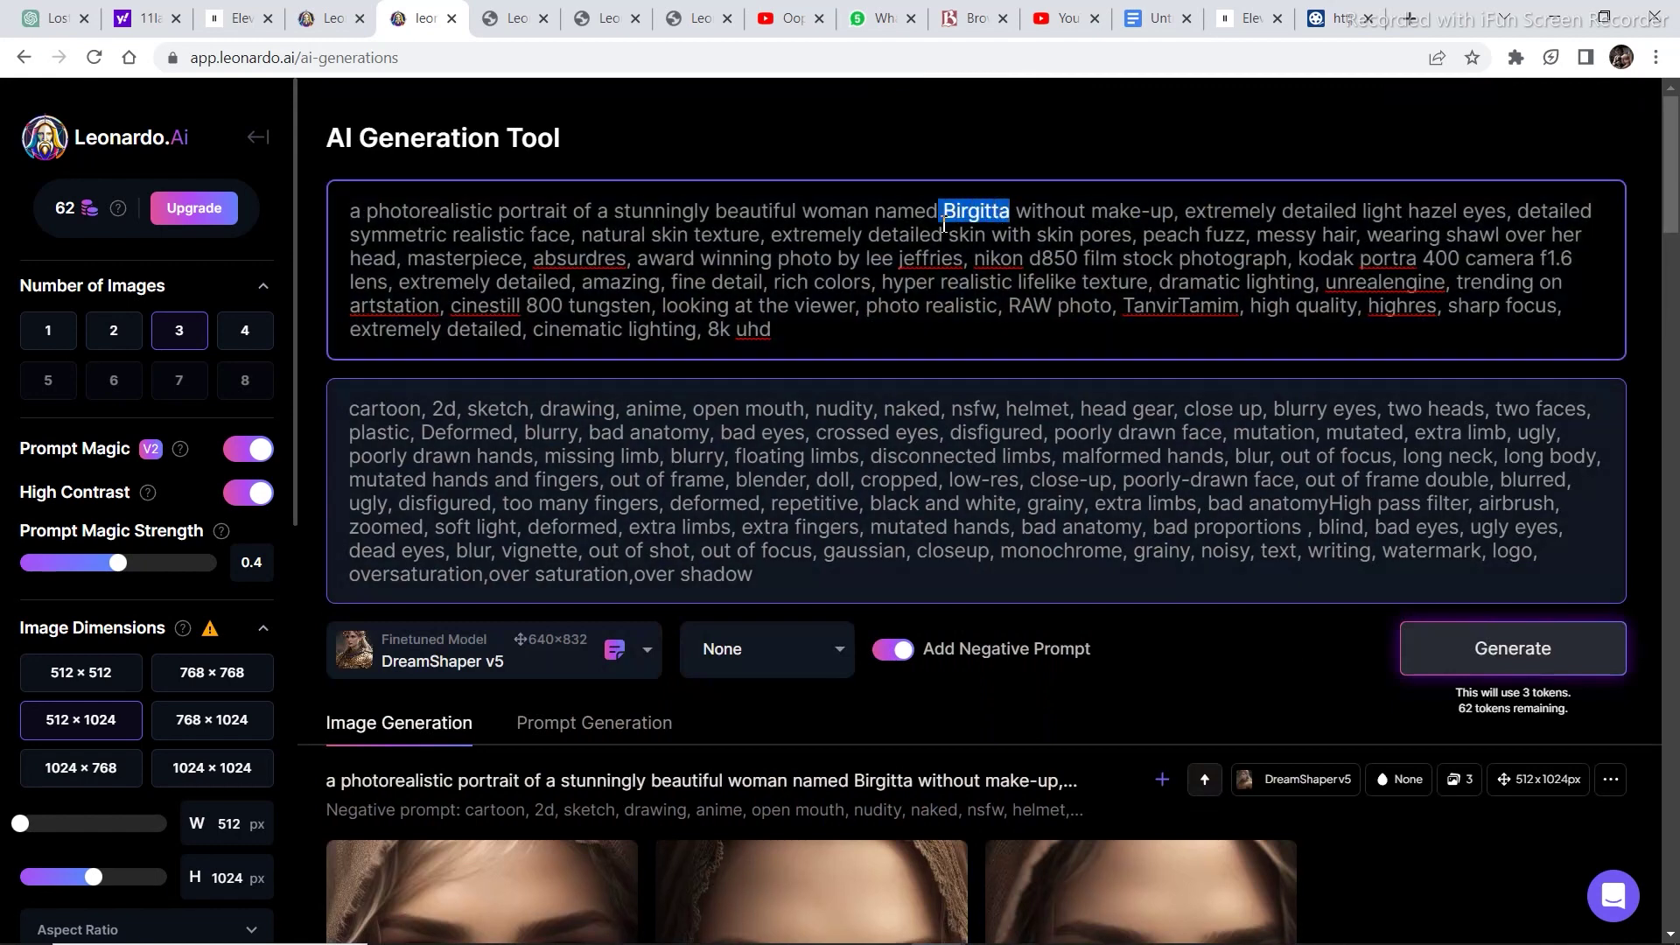
key("BackSpace")
type("Elisabeth")
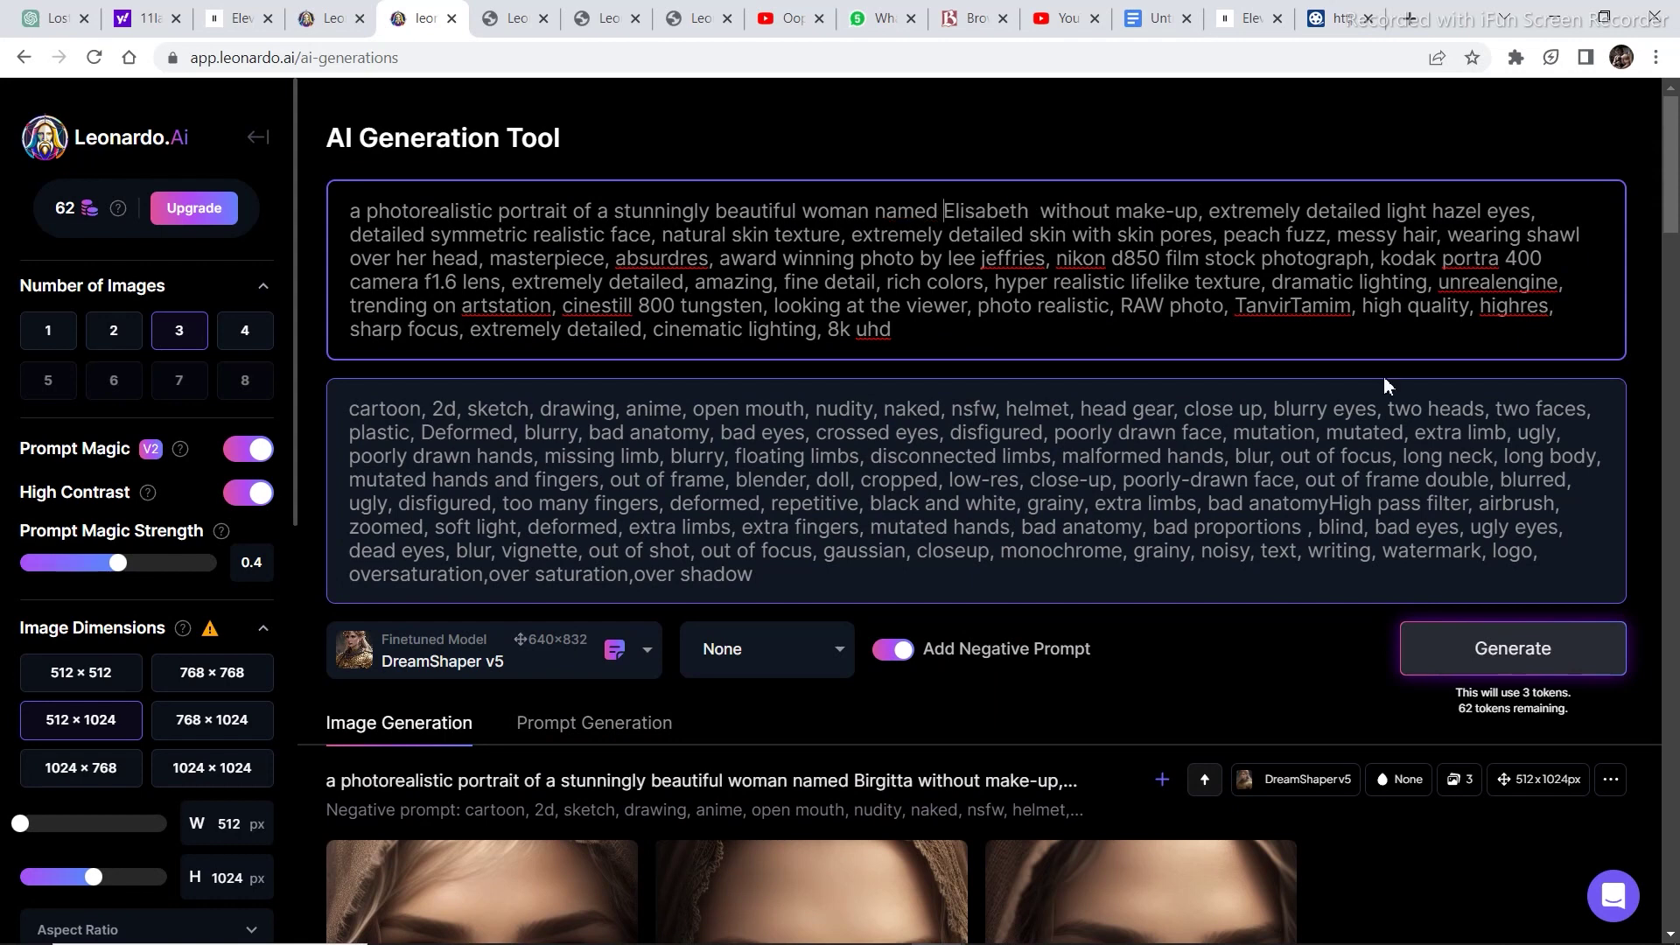
left_click(1514, 648)
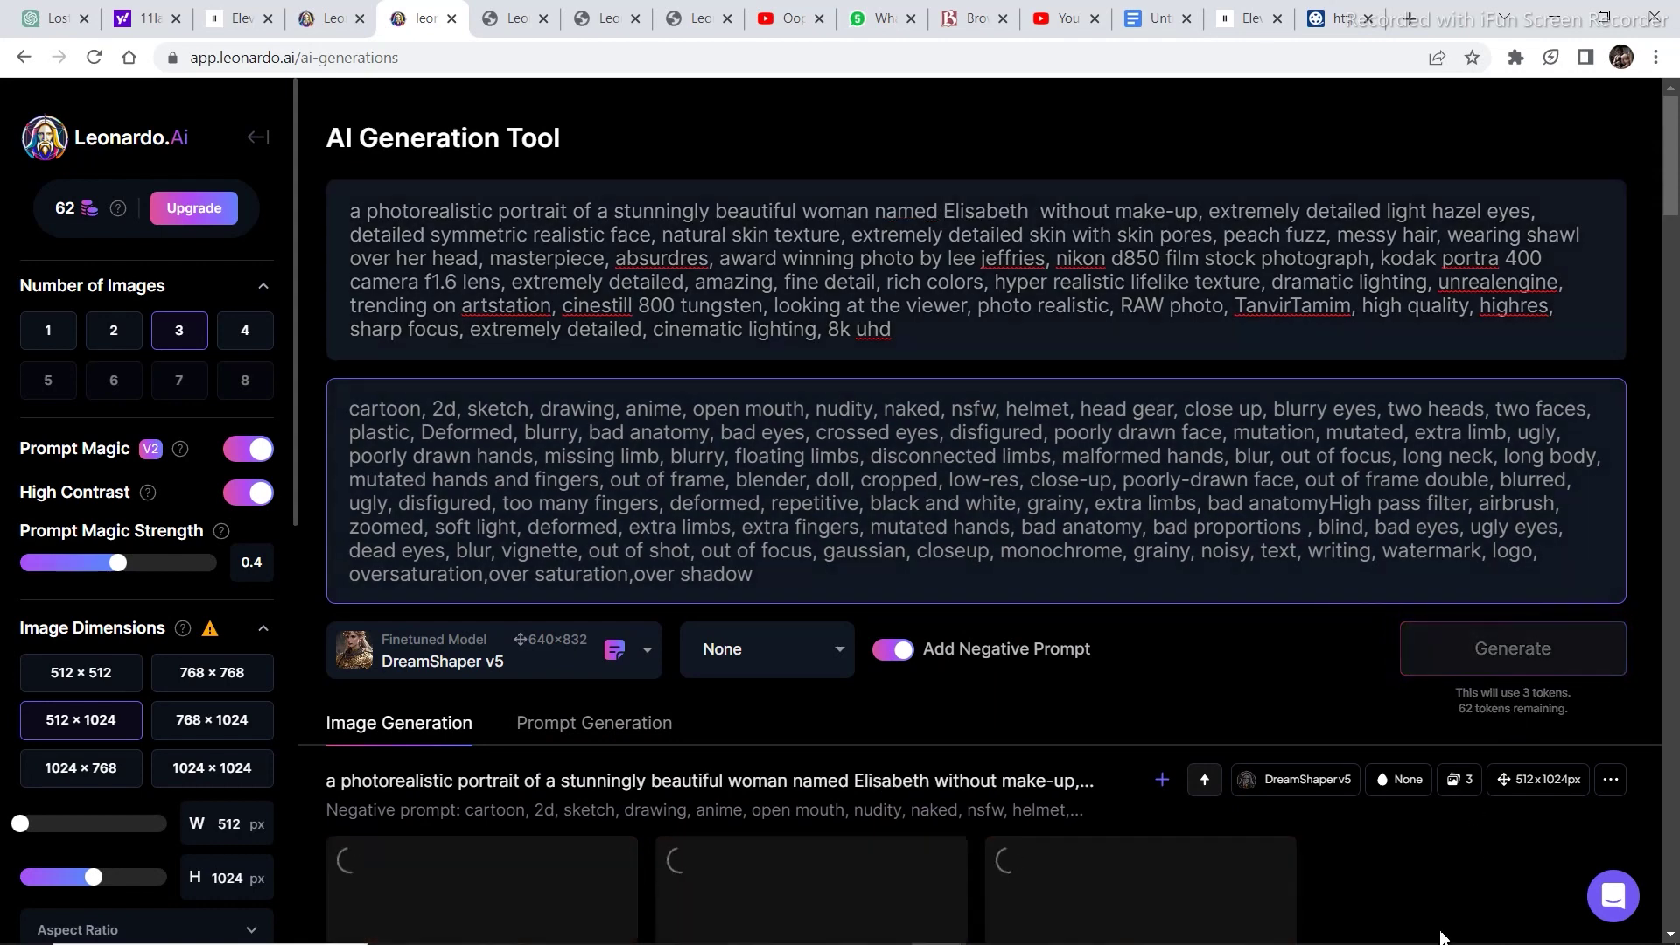
Scroll through the new Elisabeth portraits to review them
scroll(1442, 935, "down", 8)
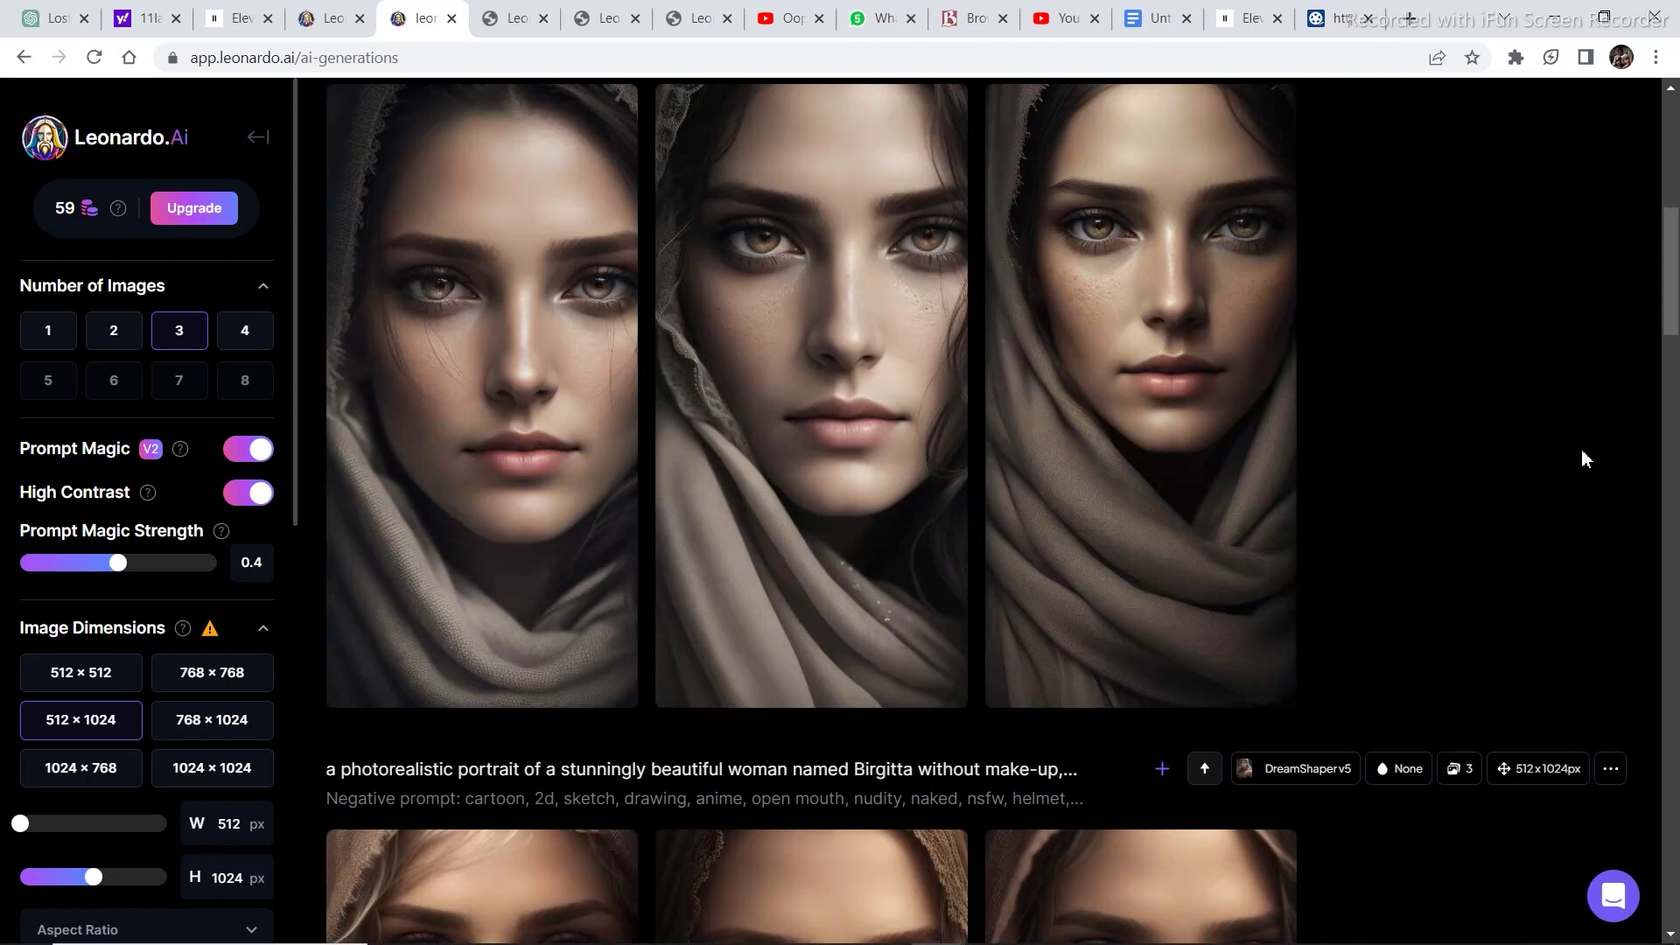
left_click_drag(1674, 289, 1675, 252)
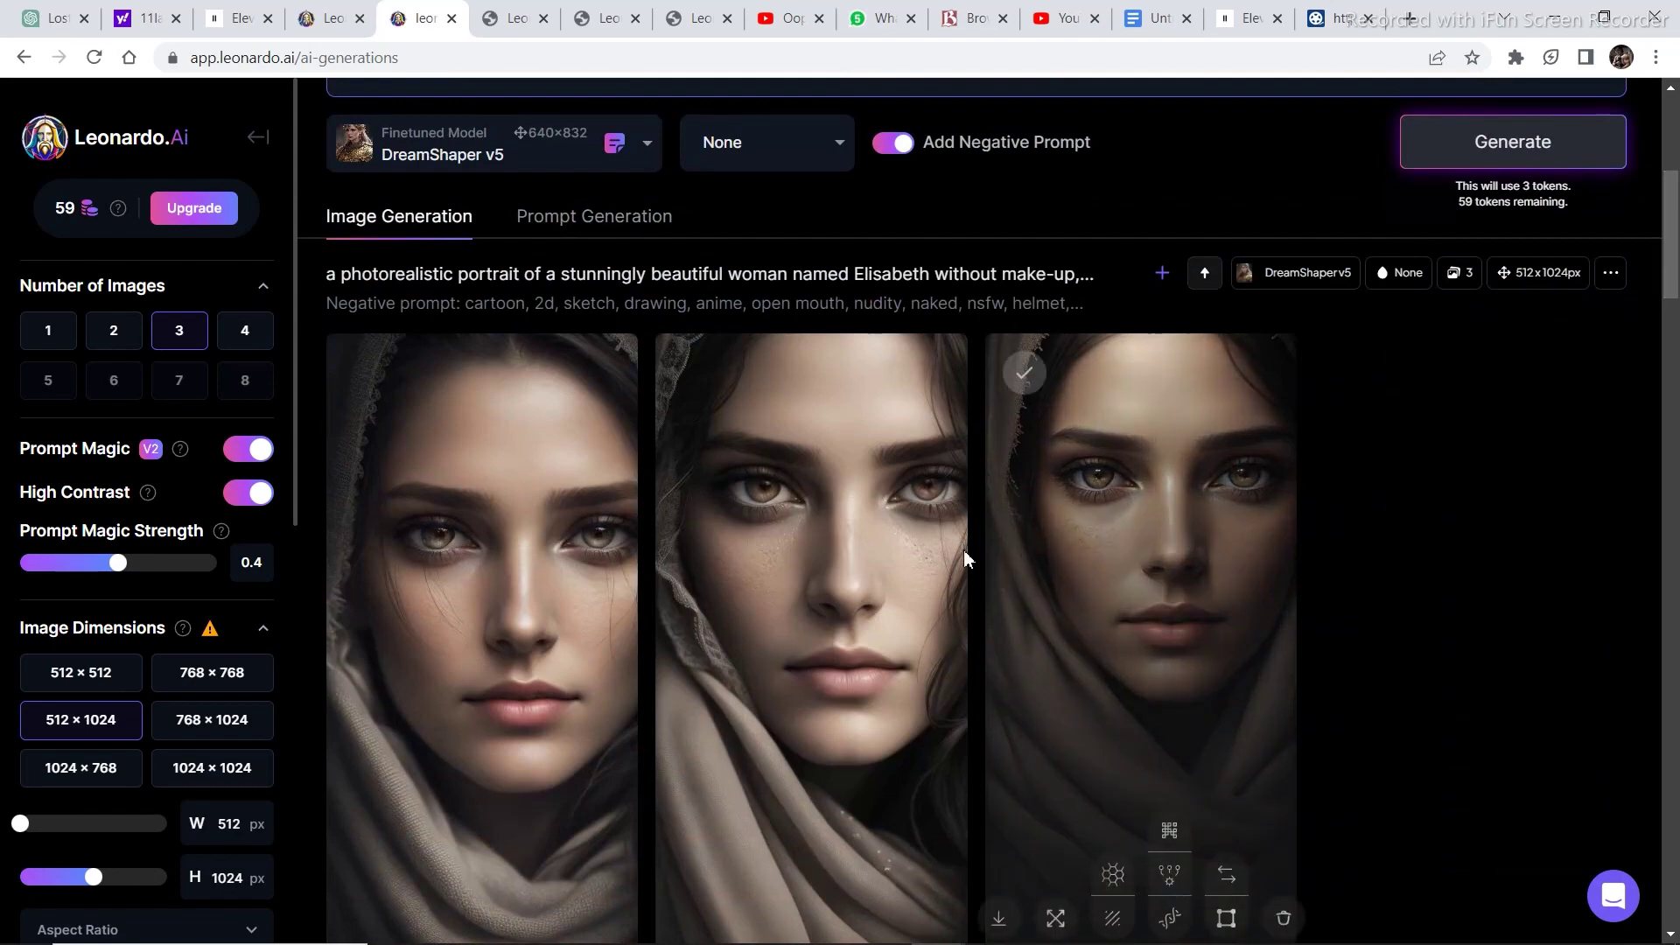
mouse_move(739, 525)
left_click_drag(1673, 267, 1673, 210)
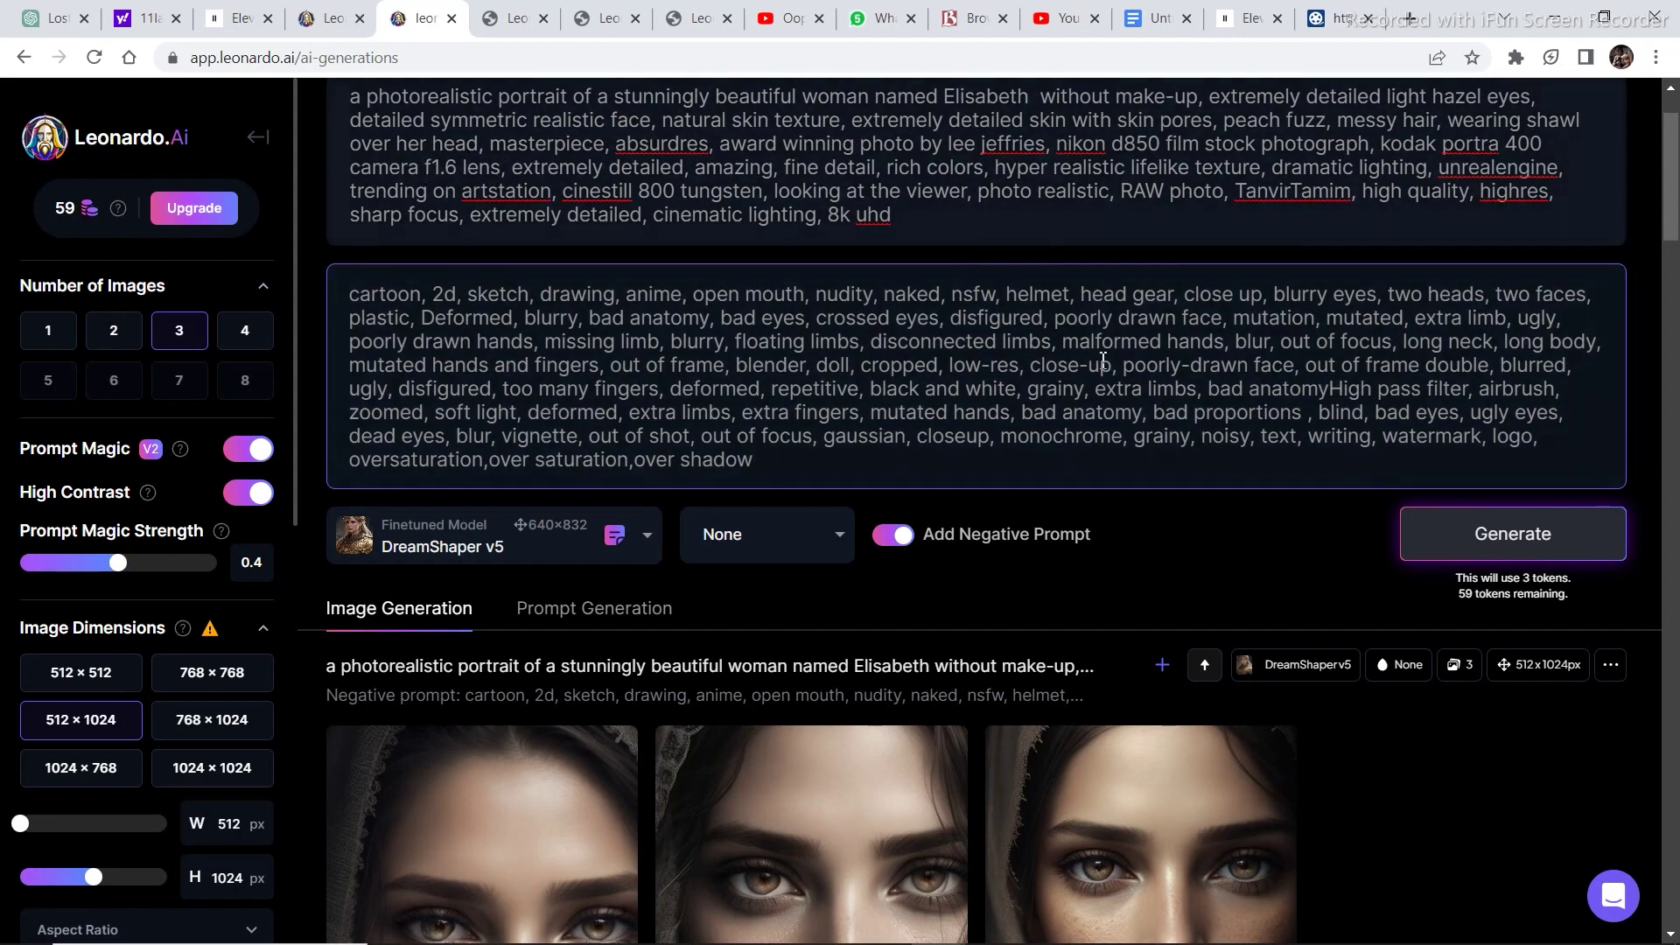
scroll(1676, 230, "up", 1)
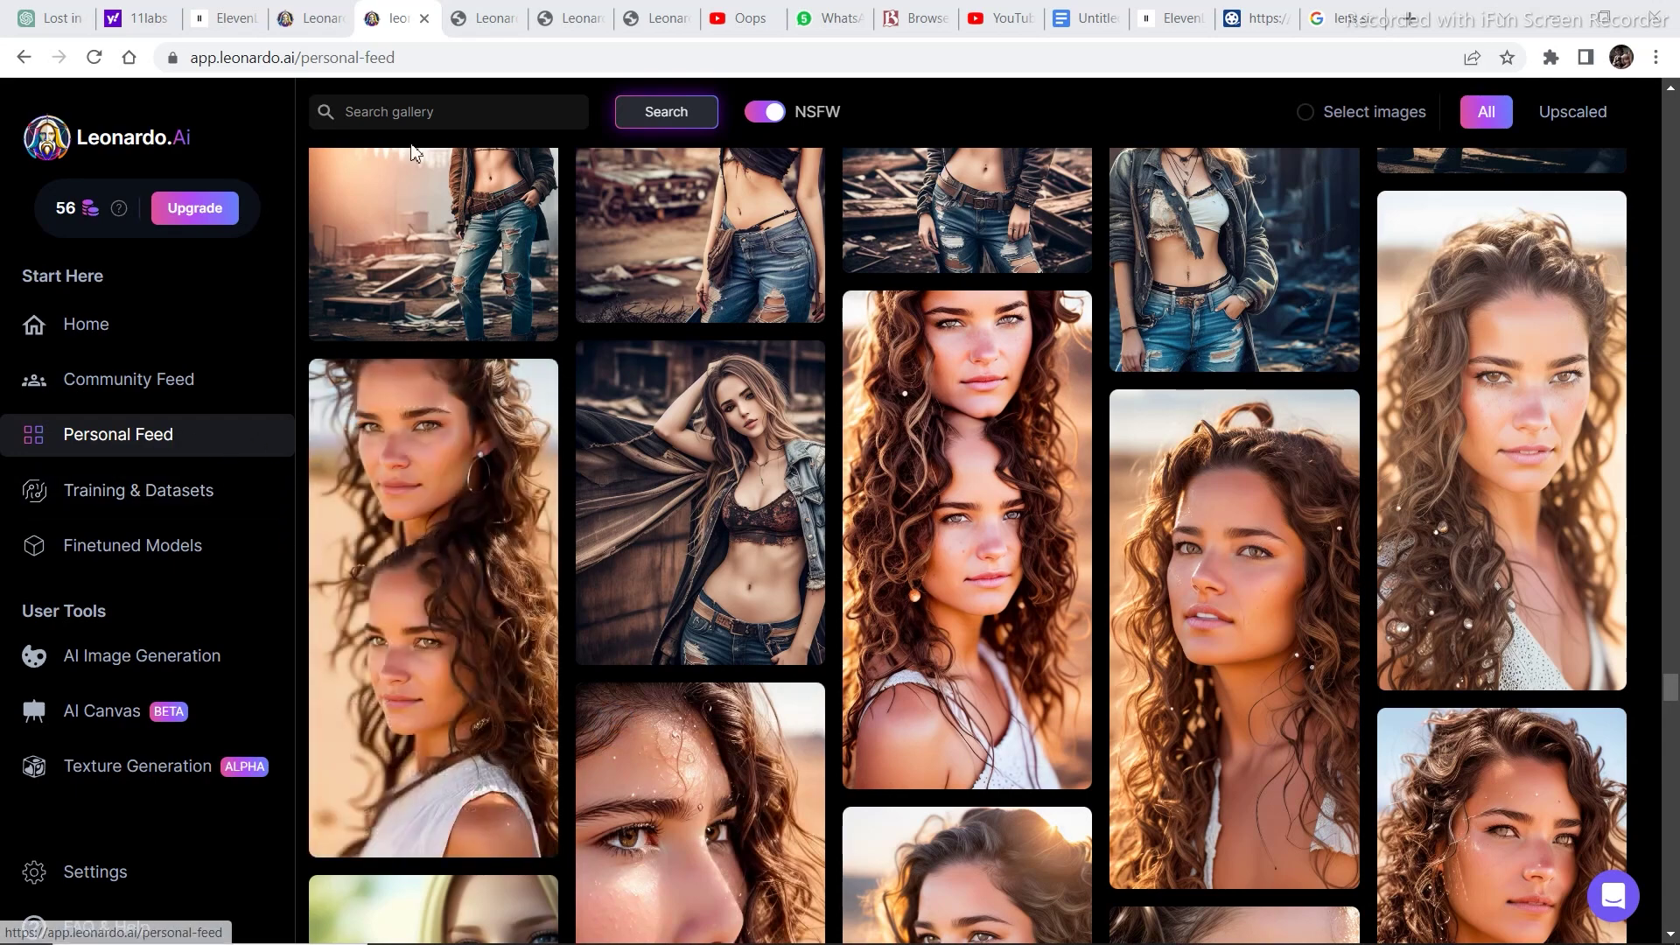
Remix the curly-haired portrait's prompt into the generator
mouse_move(1584, 395)
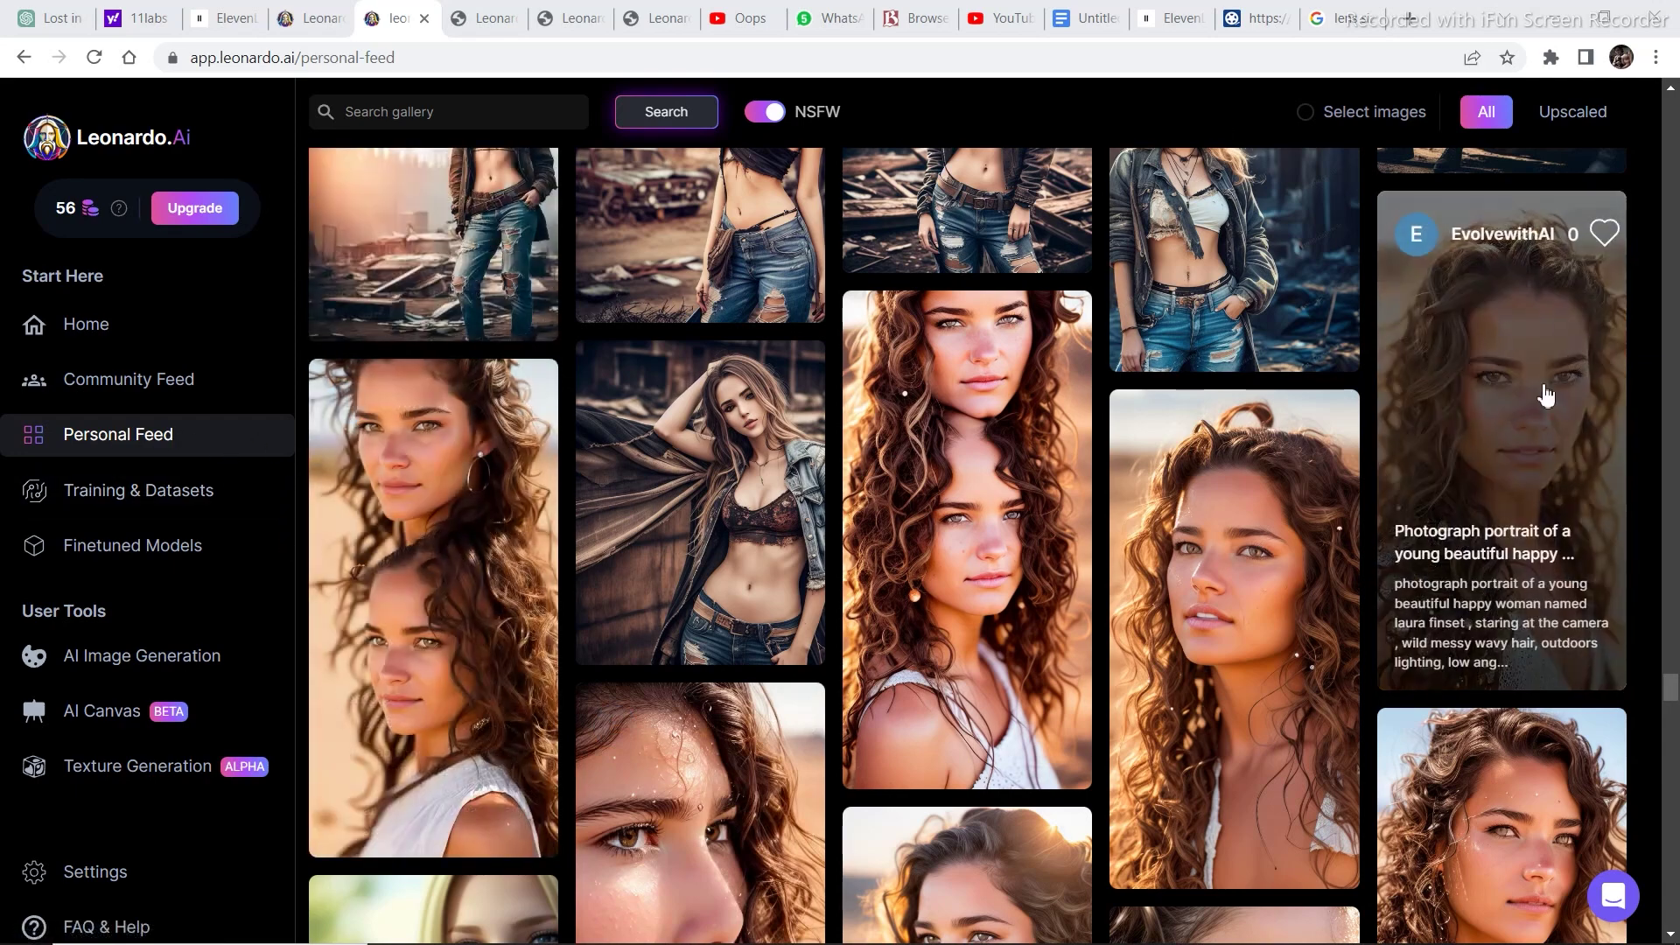
left_click(1536, 438)
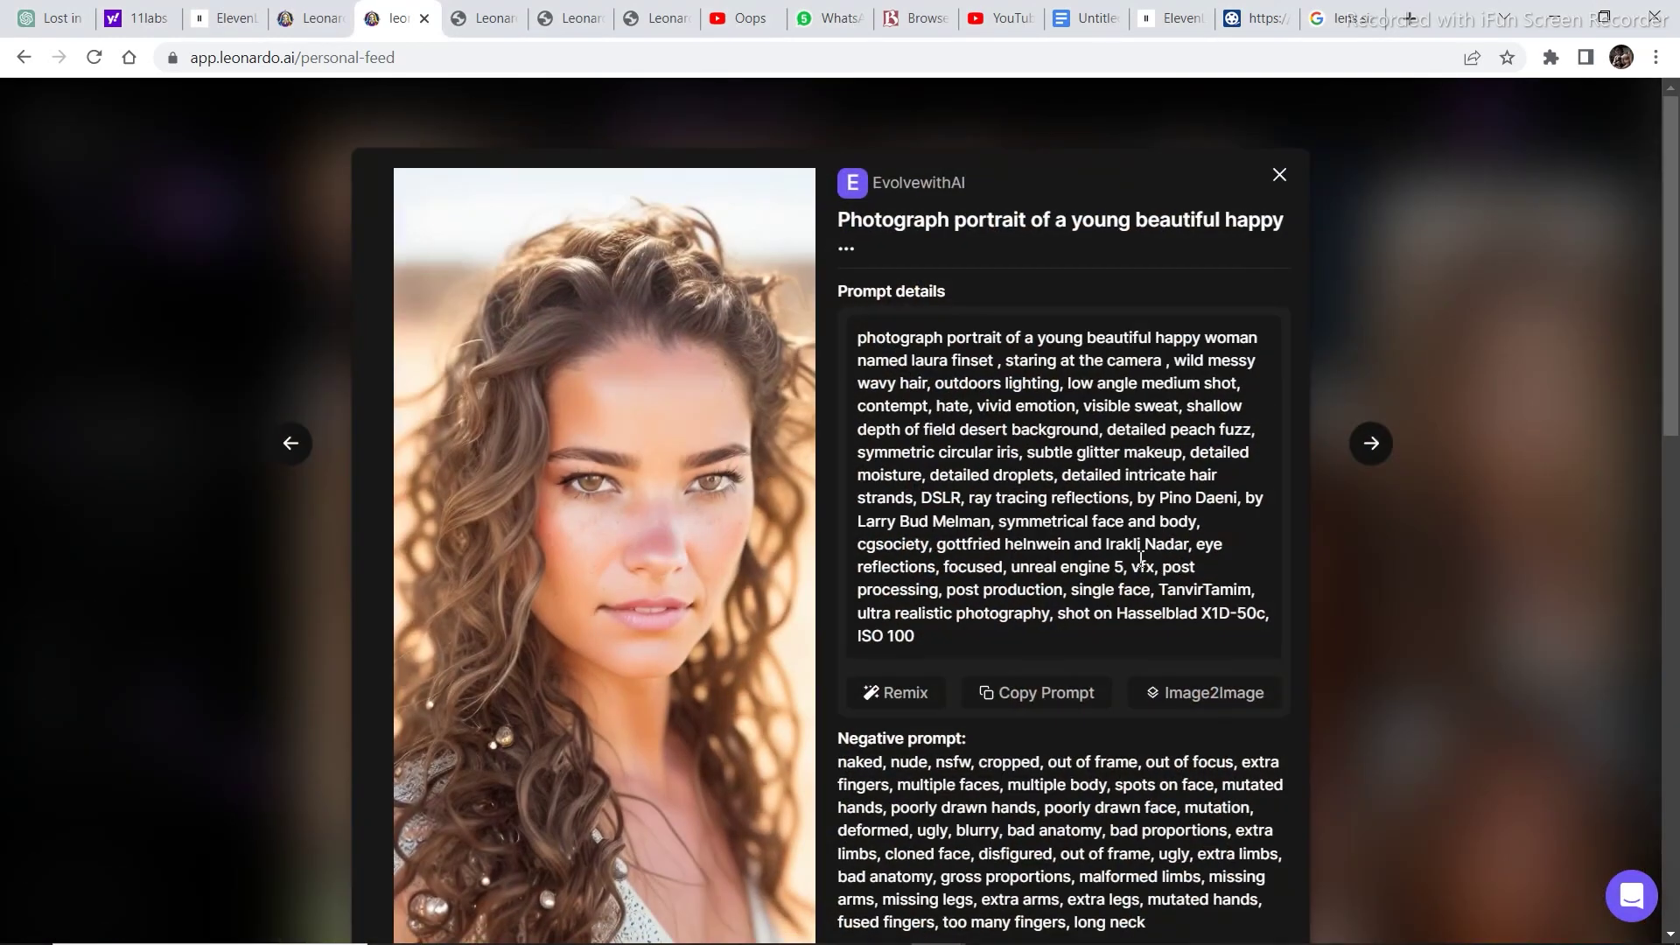
left_click(898, 703)
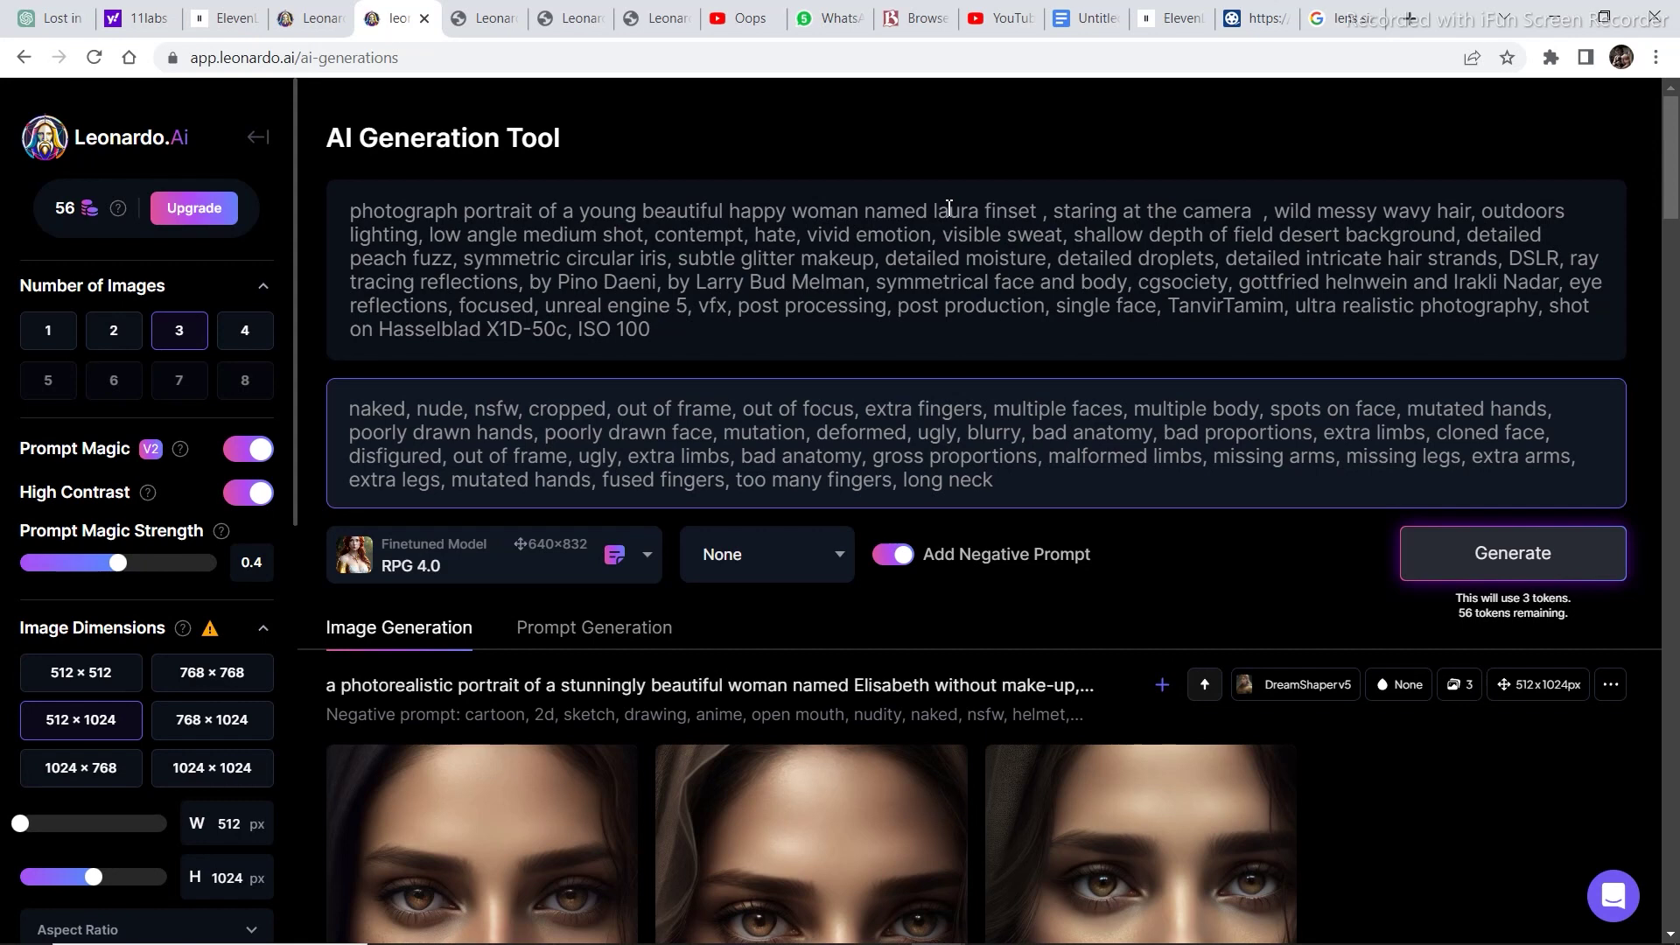
Delete the original first name from the copied prompt, then return to Behind the Name
left_click(1040, 215)
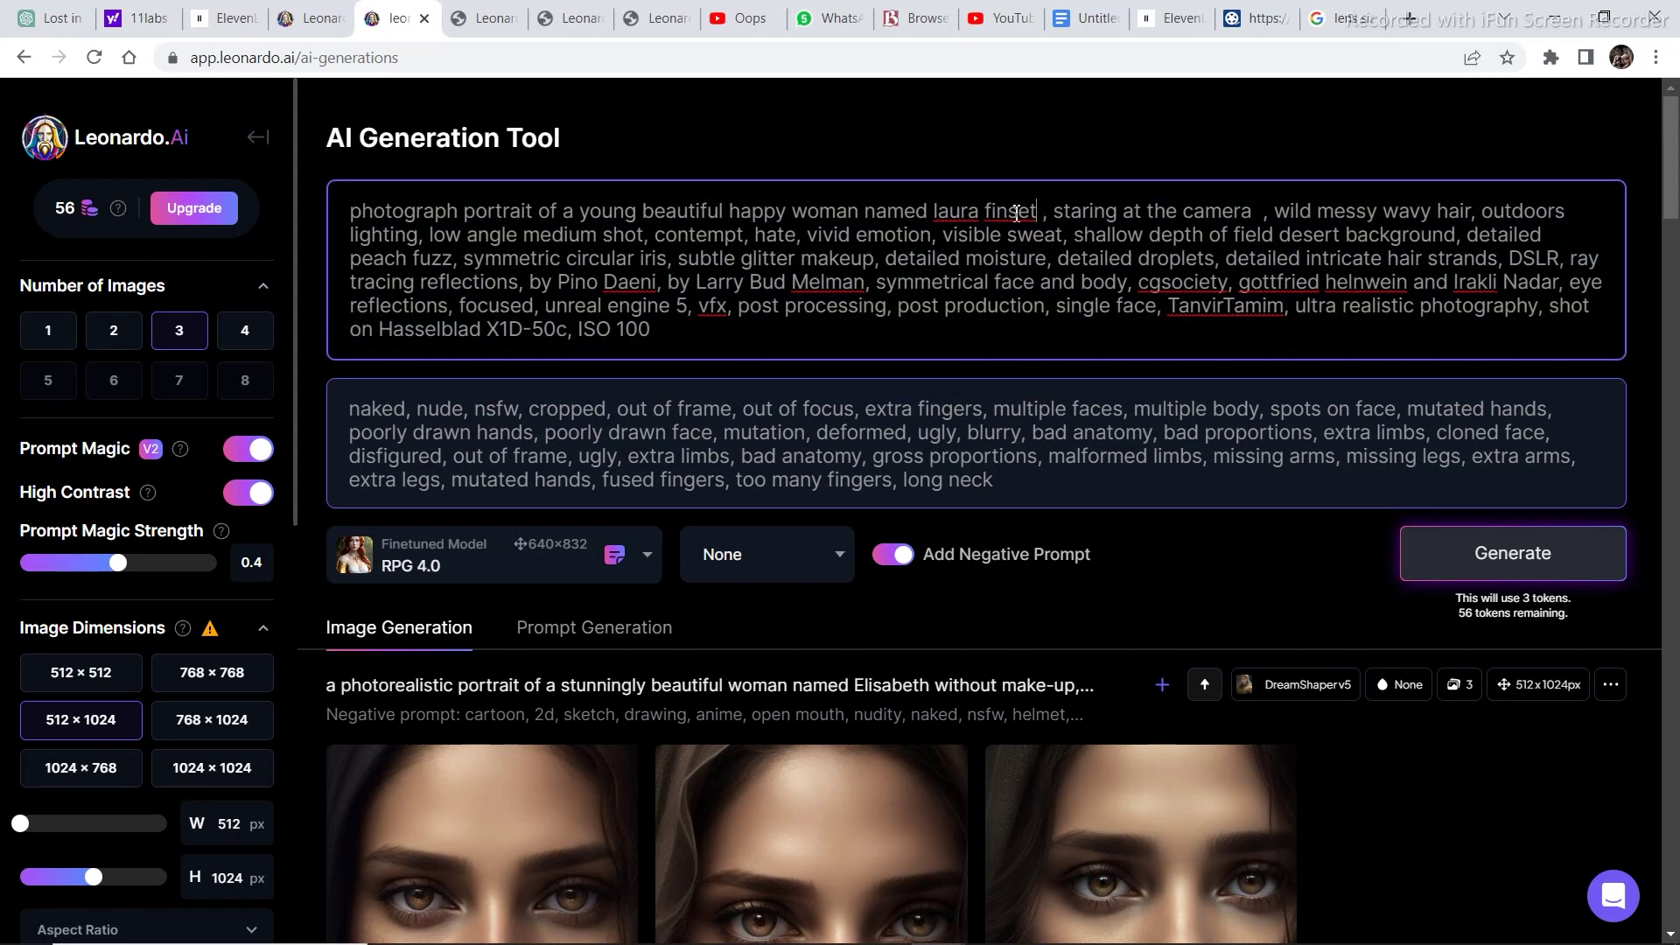
left_click_drag(982, 212, 939, 219)
key("BackSpace")
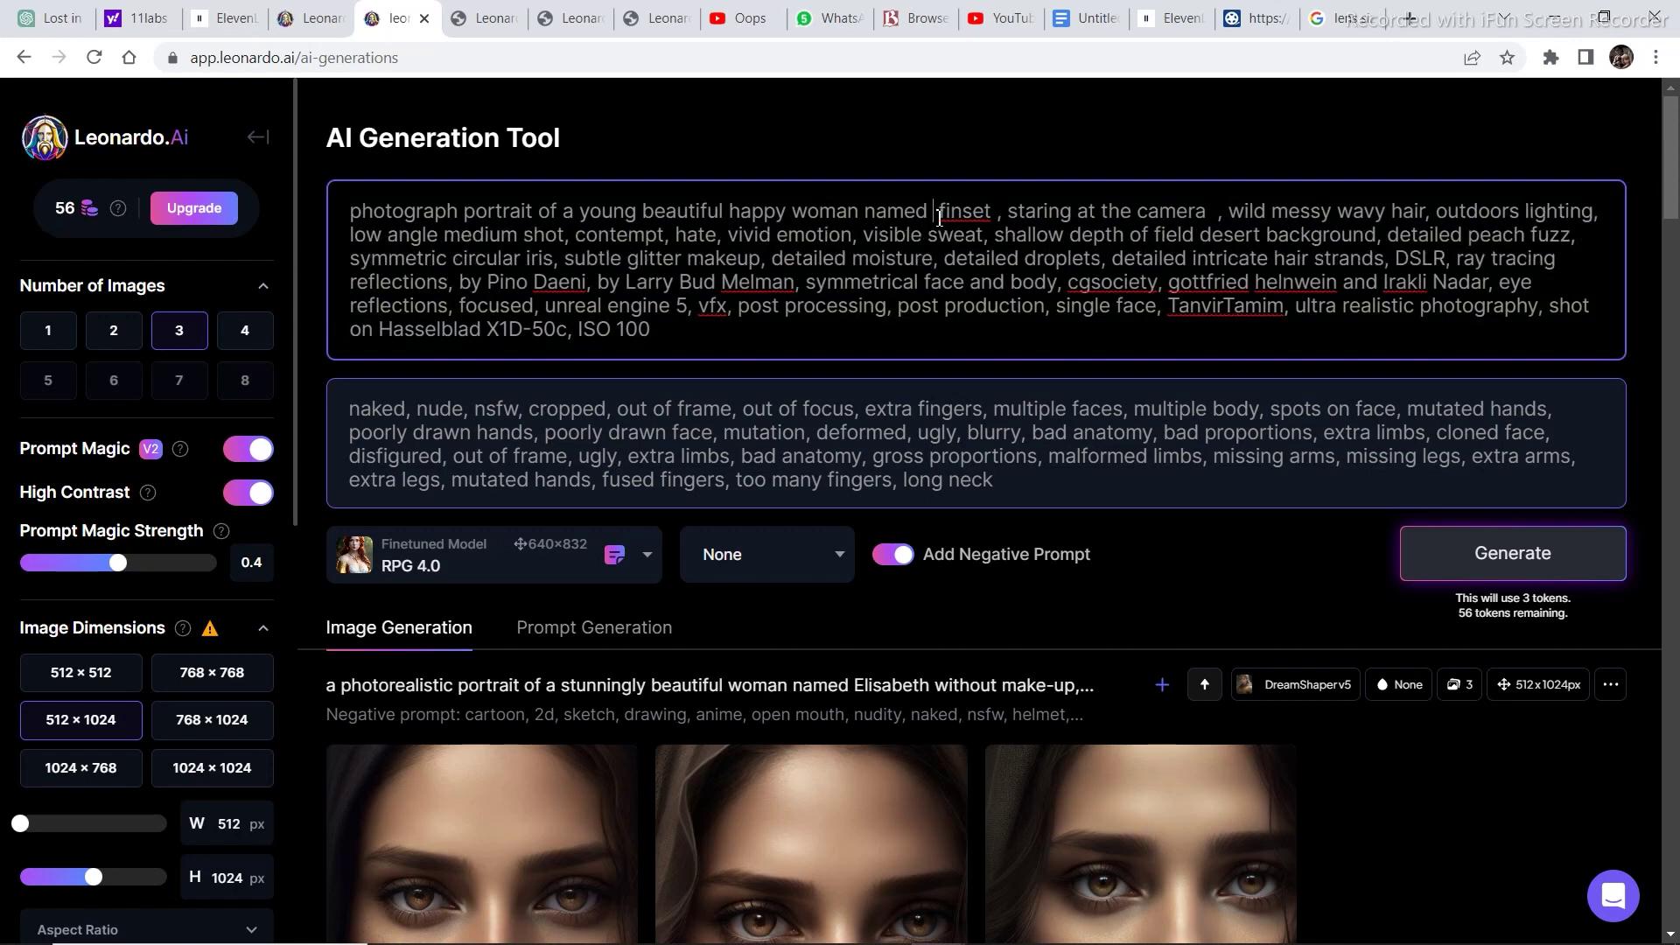
left_click(915, 18)
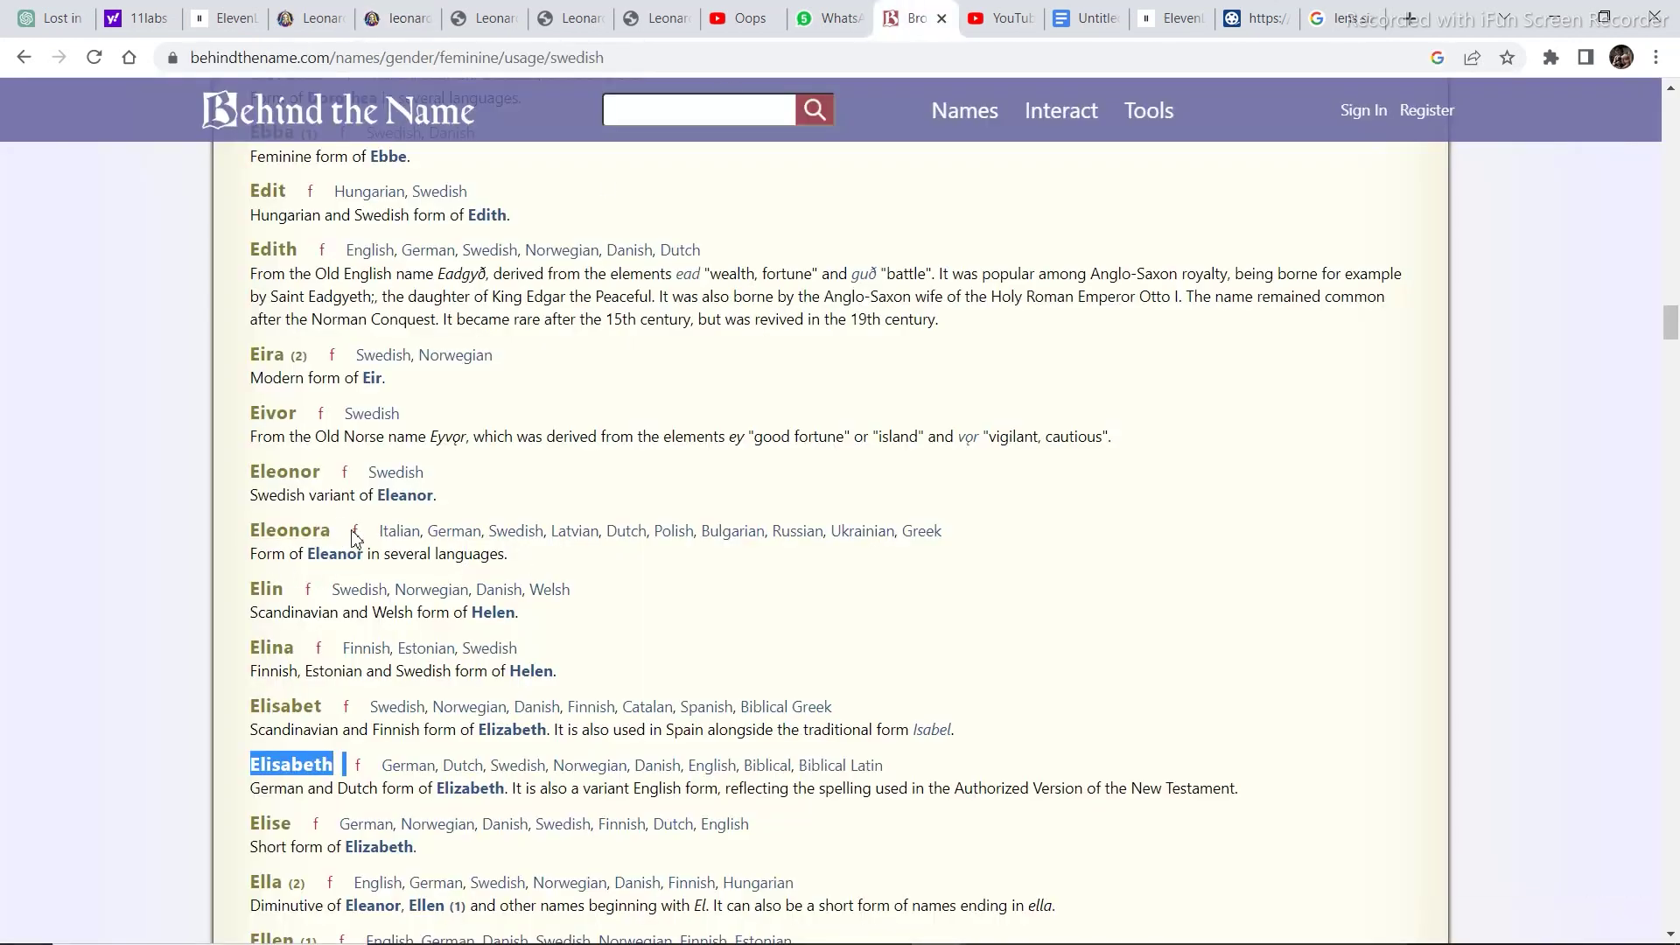
Select and copy Eleonora from the Swedish feminine names, then head back to Leonardo.Ai
left_click_drag(357, 534, 246, 536)
key("ctrl+c")
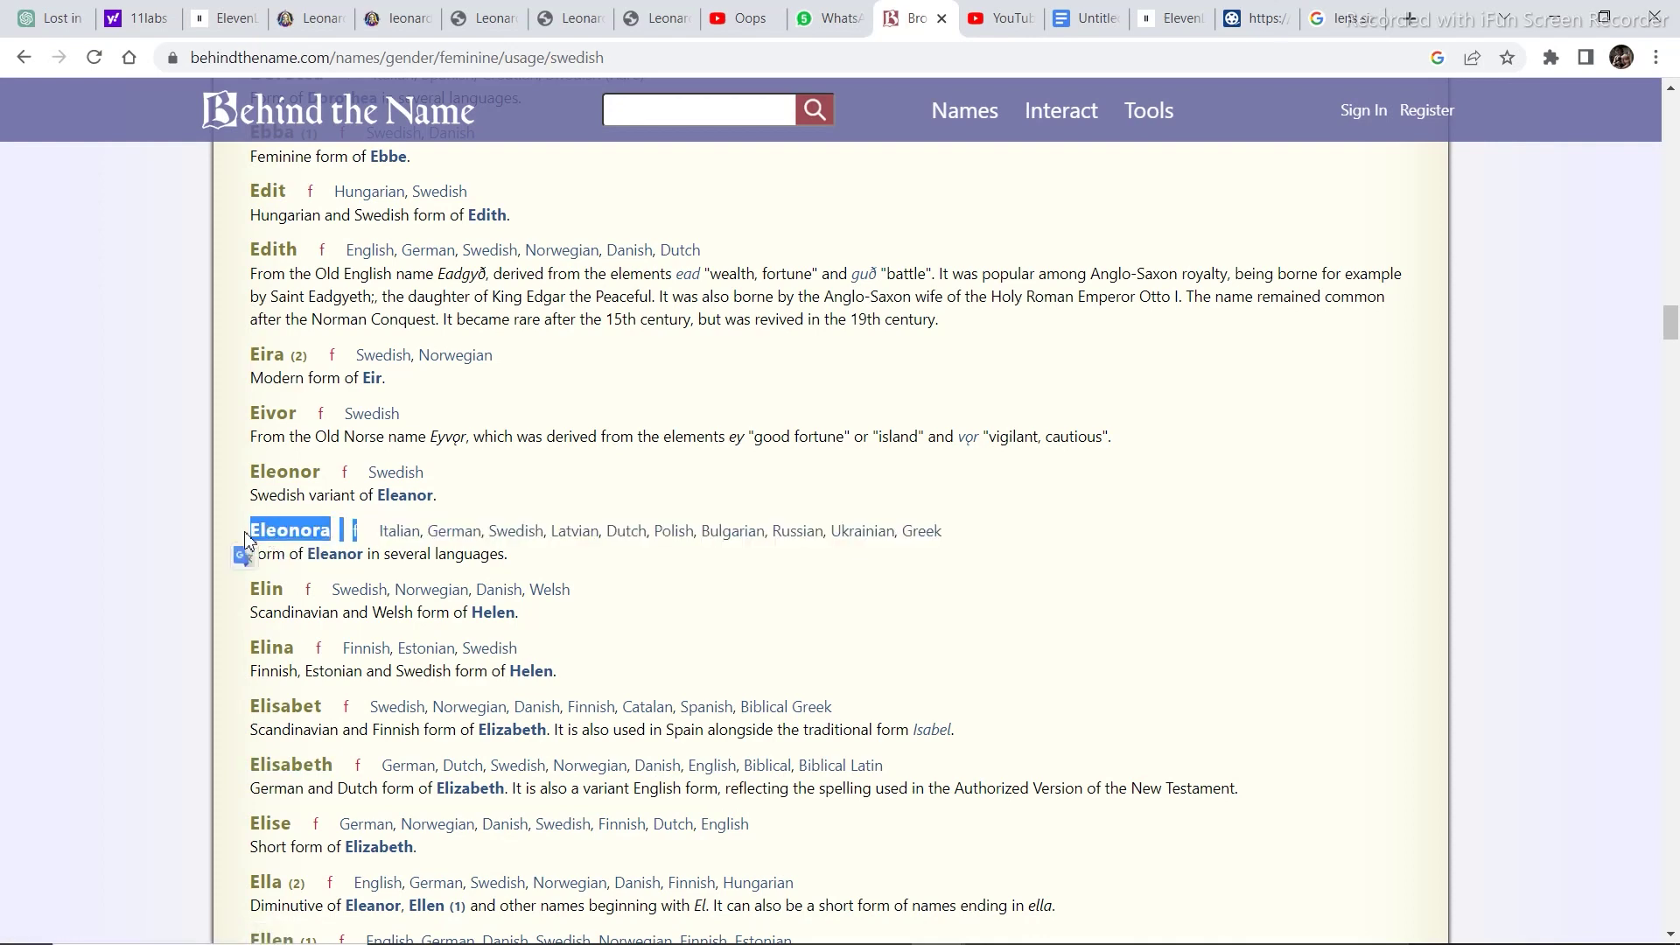
left_click(398, 12)
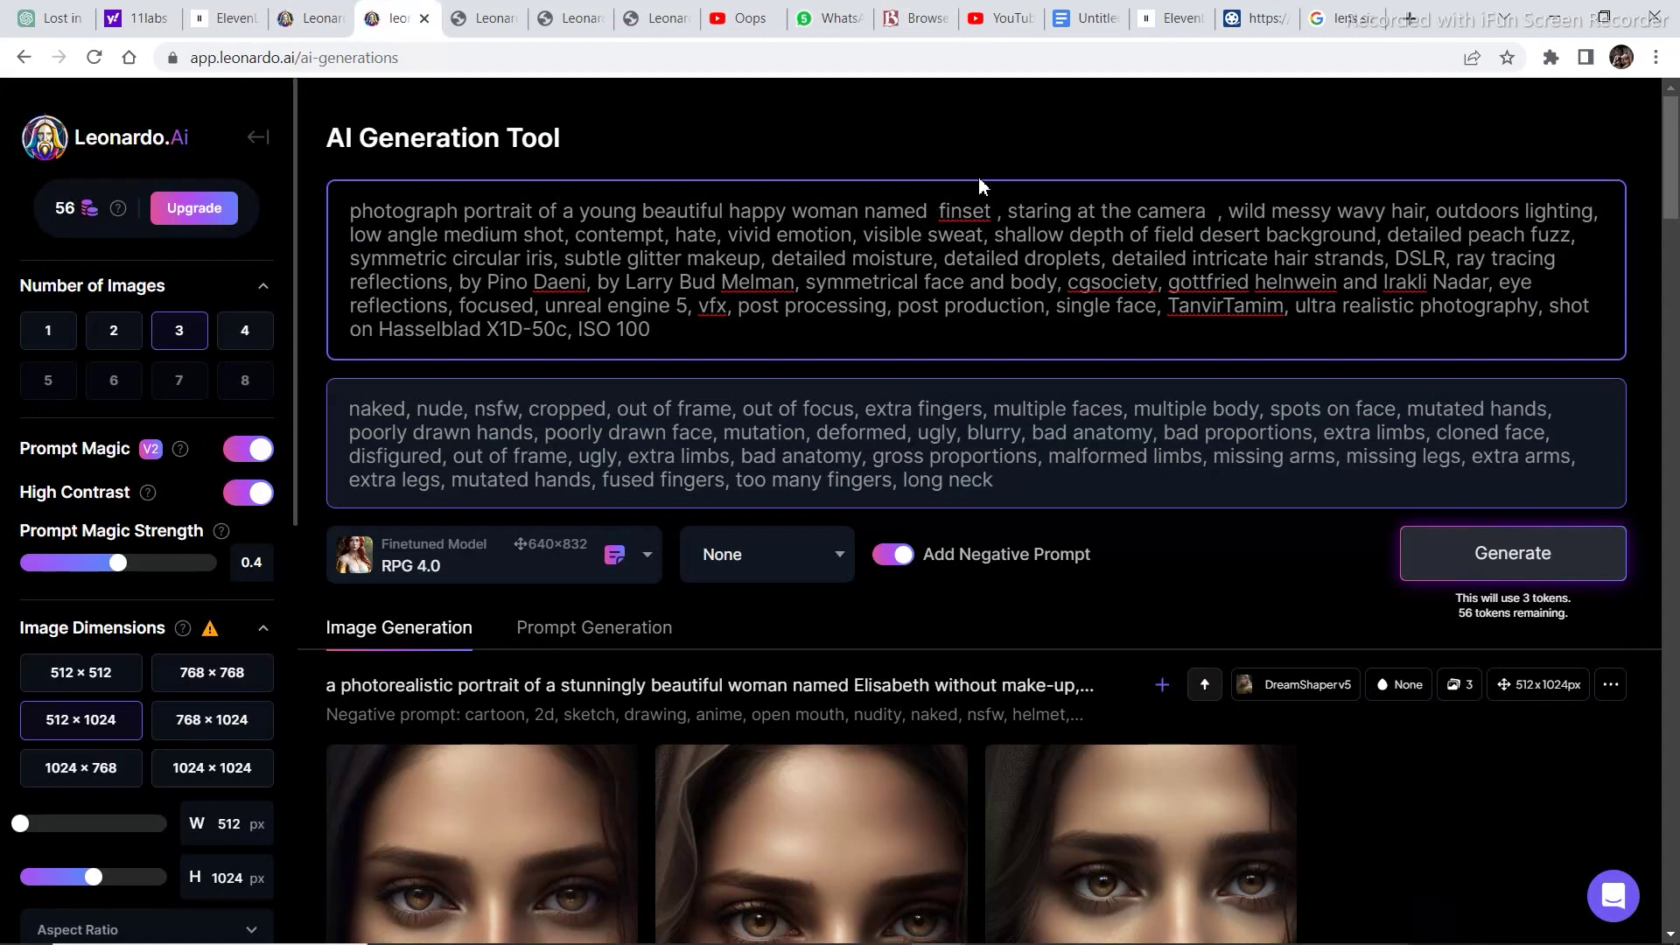
Paste Eleonora after 'named', change 'wild' to 'short', and generate three portraits
key("ctrl+v")
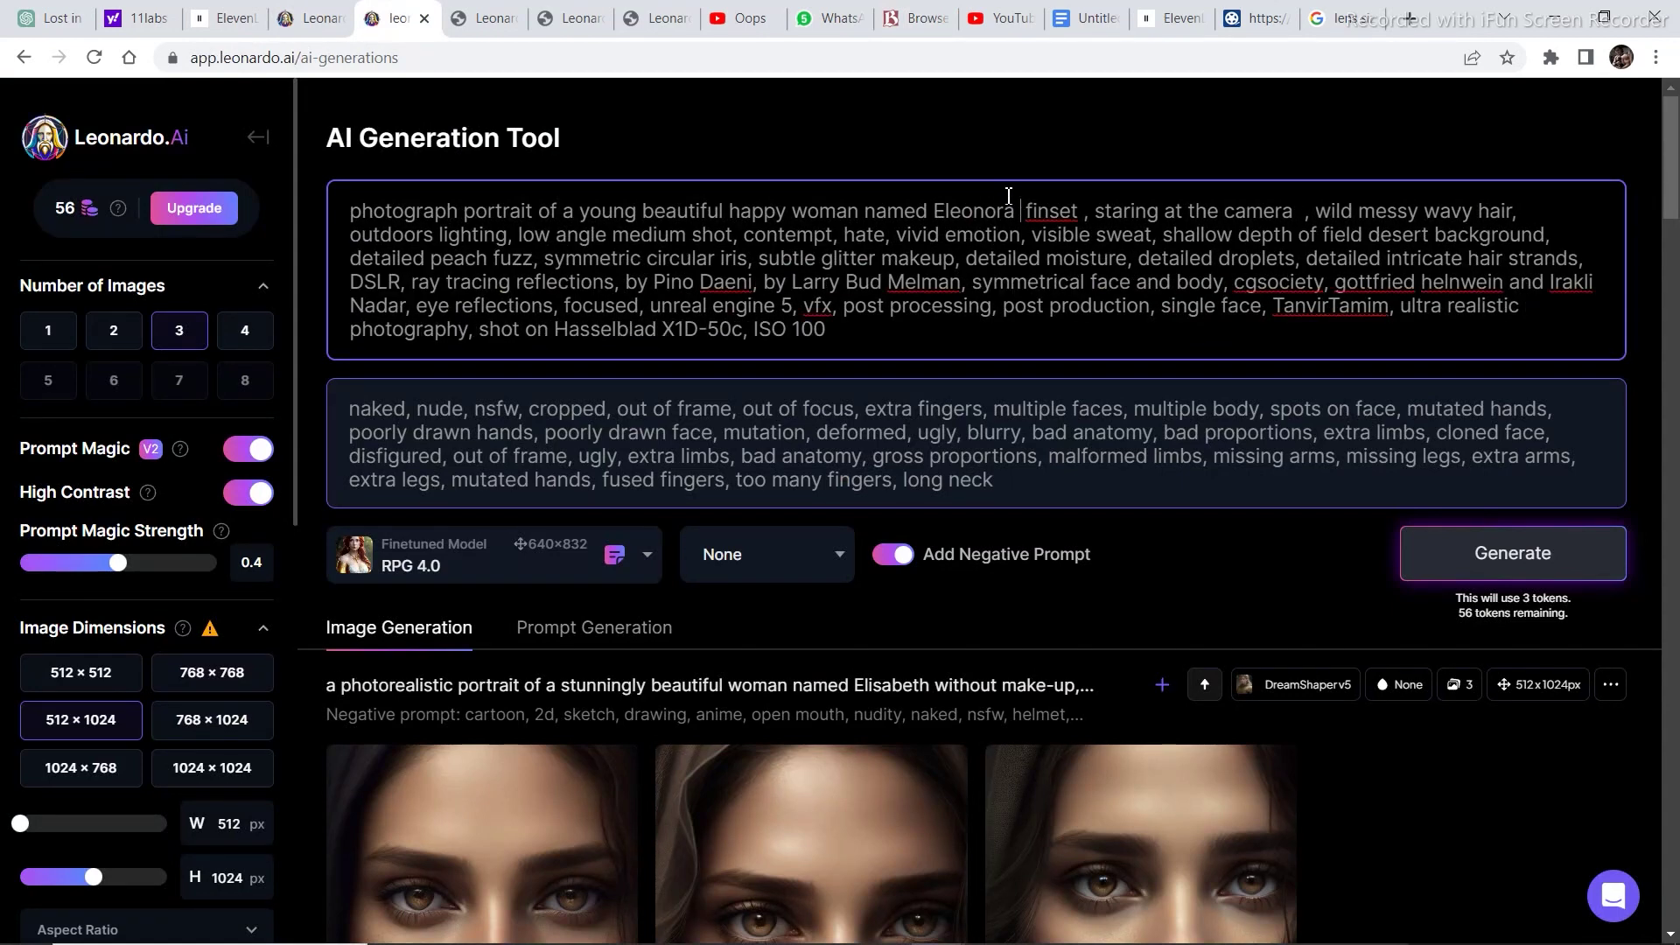
type("short")
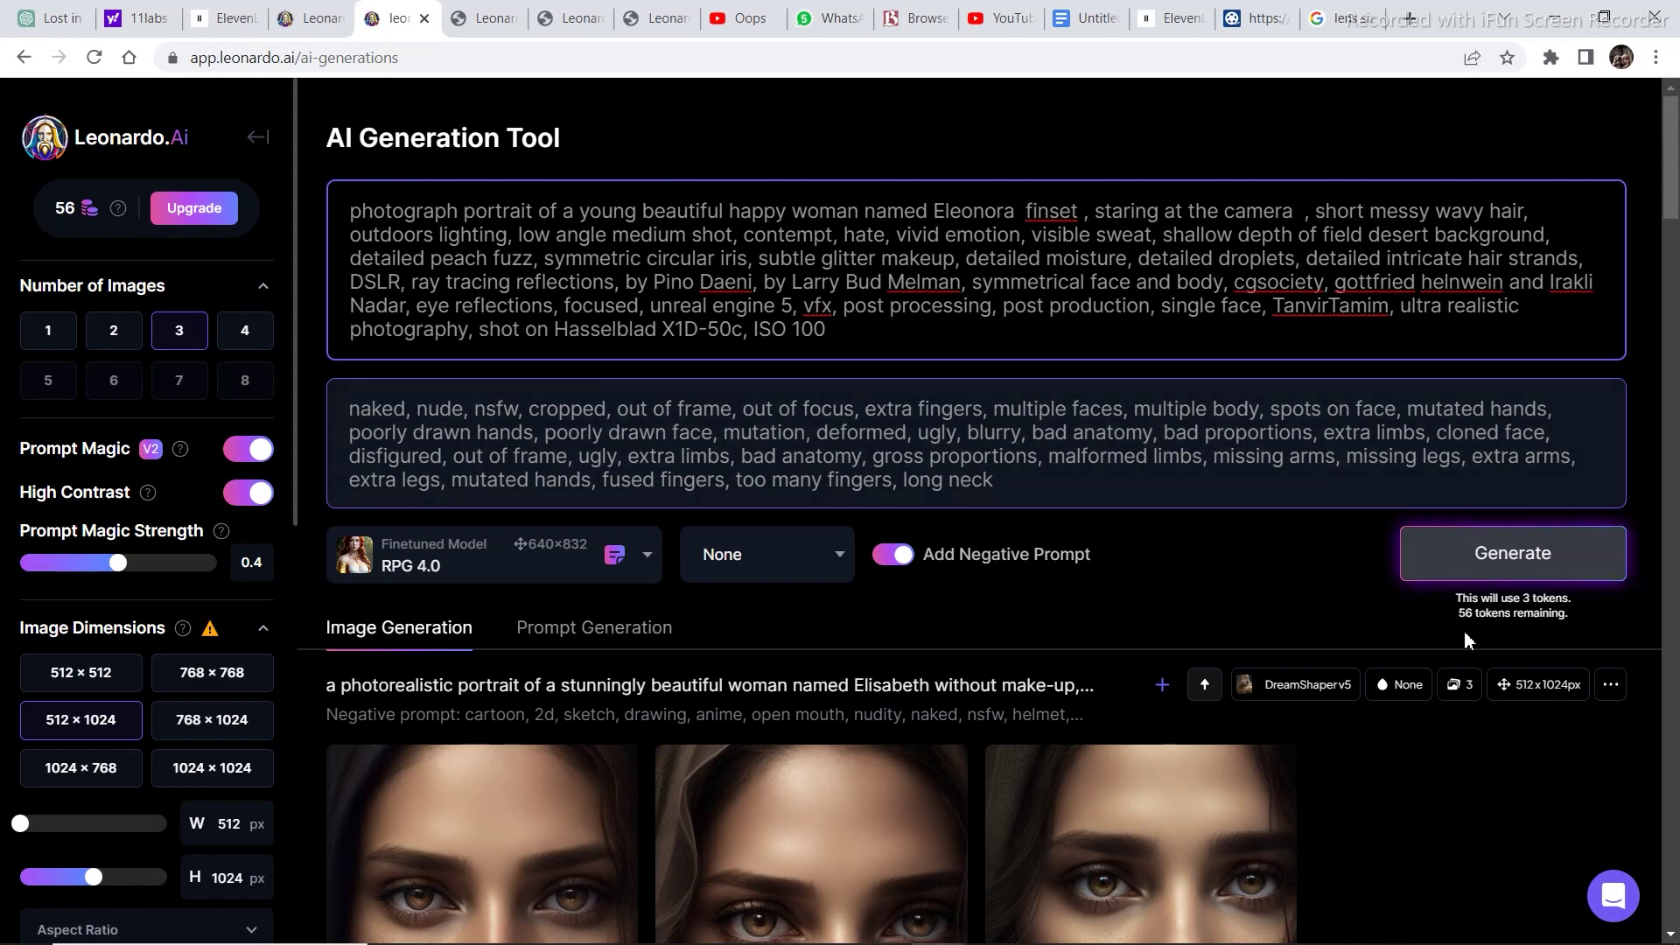
left_click(1494, 567)
scroll(1478, 919, "down", 10)
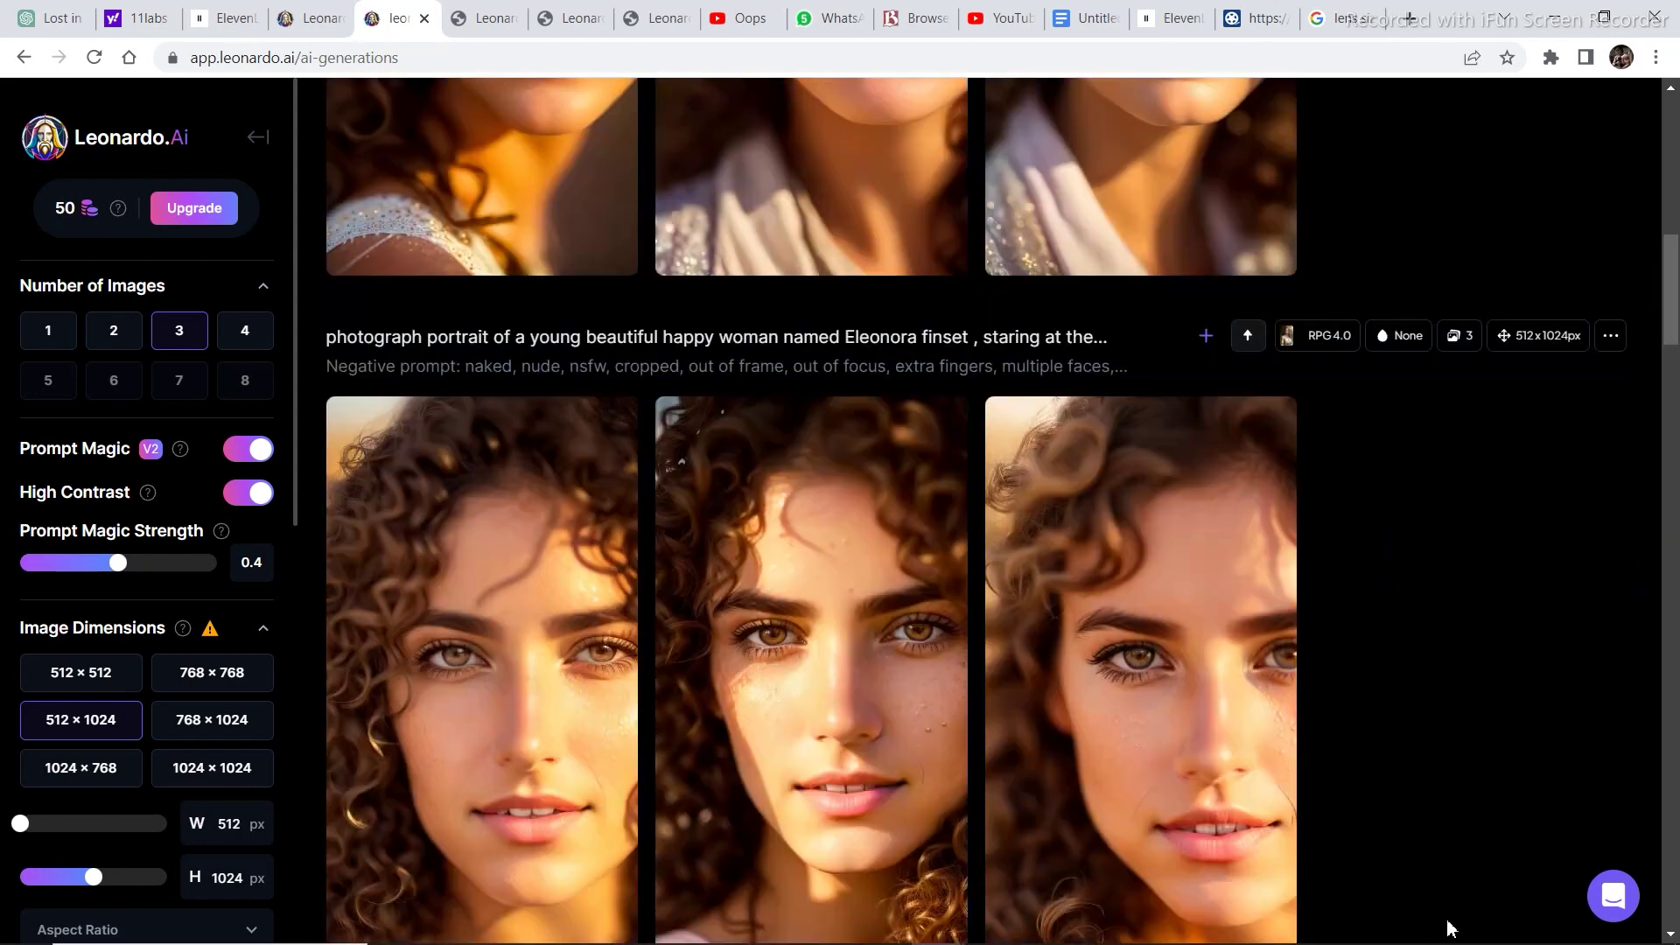
mouse_move(1668, 289)
left_mouse_down()
mouse_move(1672, 232)
mouse_move(1671, 306)
mouse_move(1671, 268)
left_mouse_up()
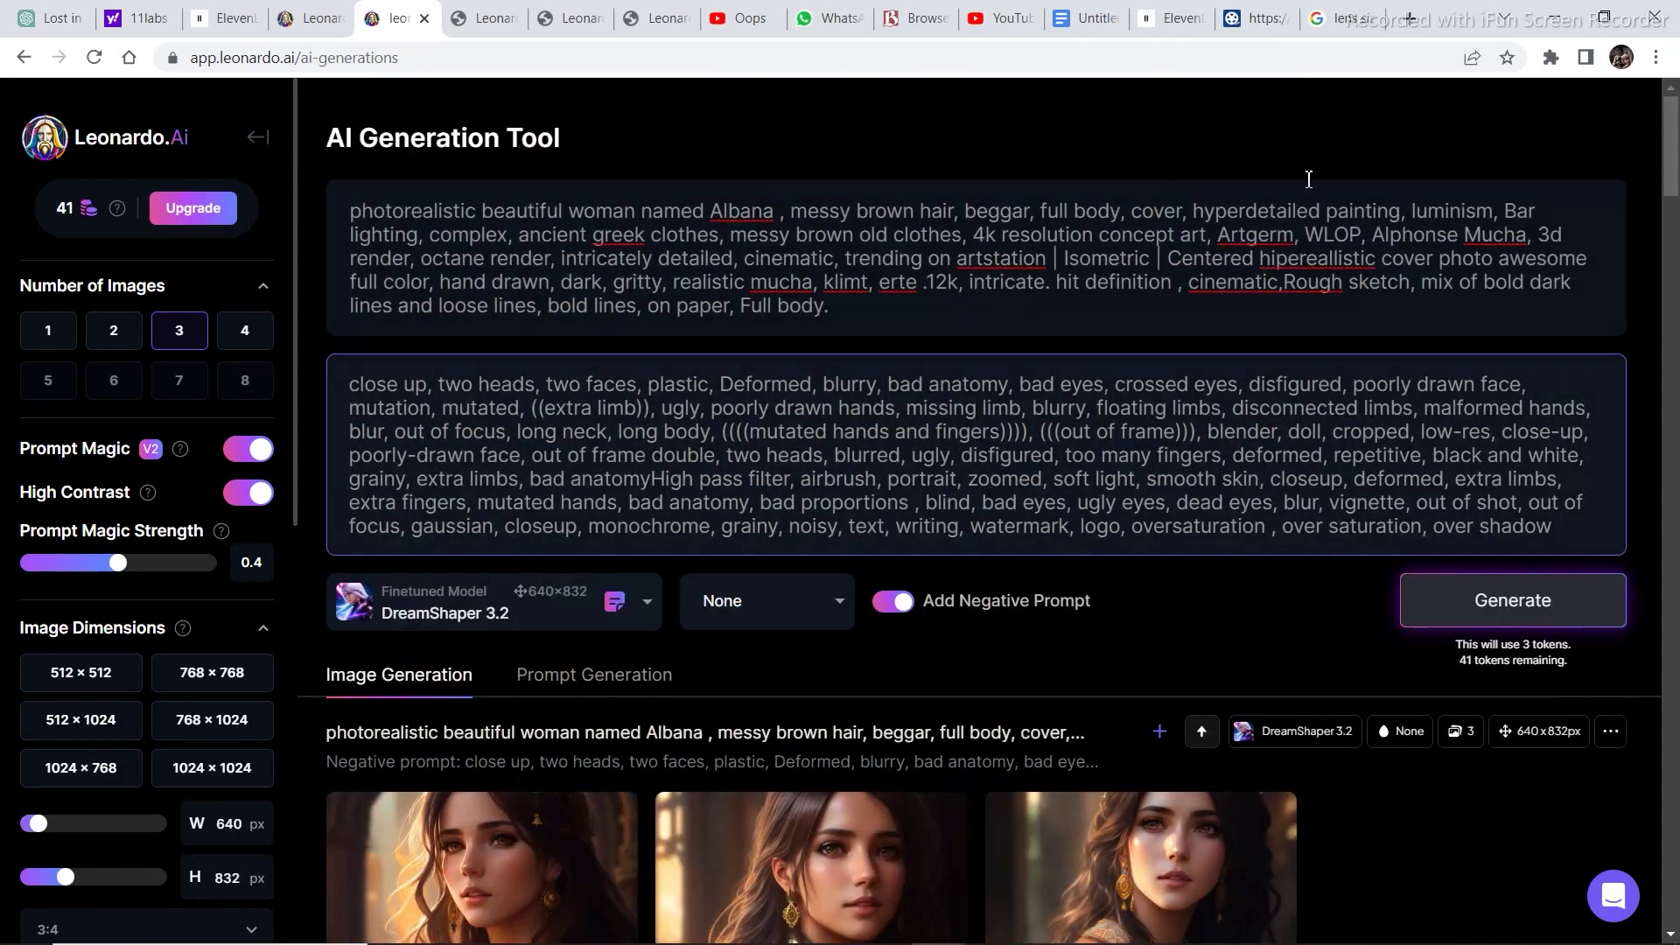
Generate a second set of three Albana portraits with DreamShaper 3.2
left_click_drag(1671, 149, 1672, 196)
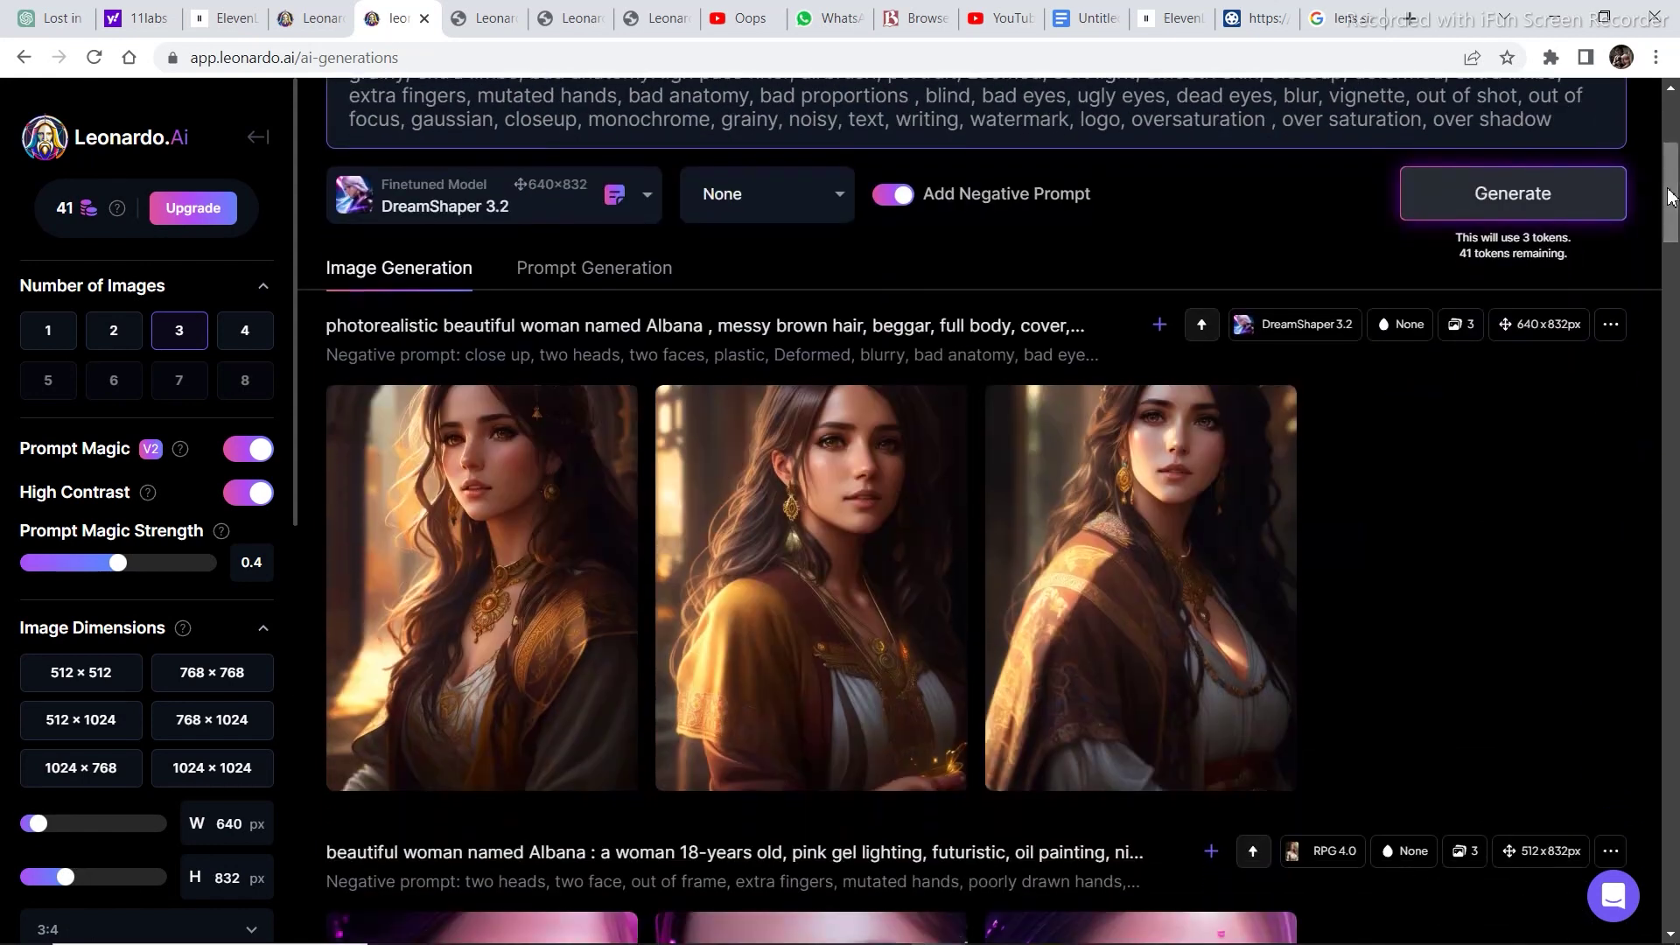
left_click(1507, 201)
scroll(1457, 924, "down", 2)
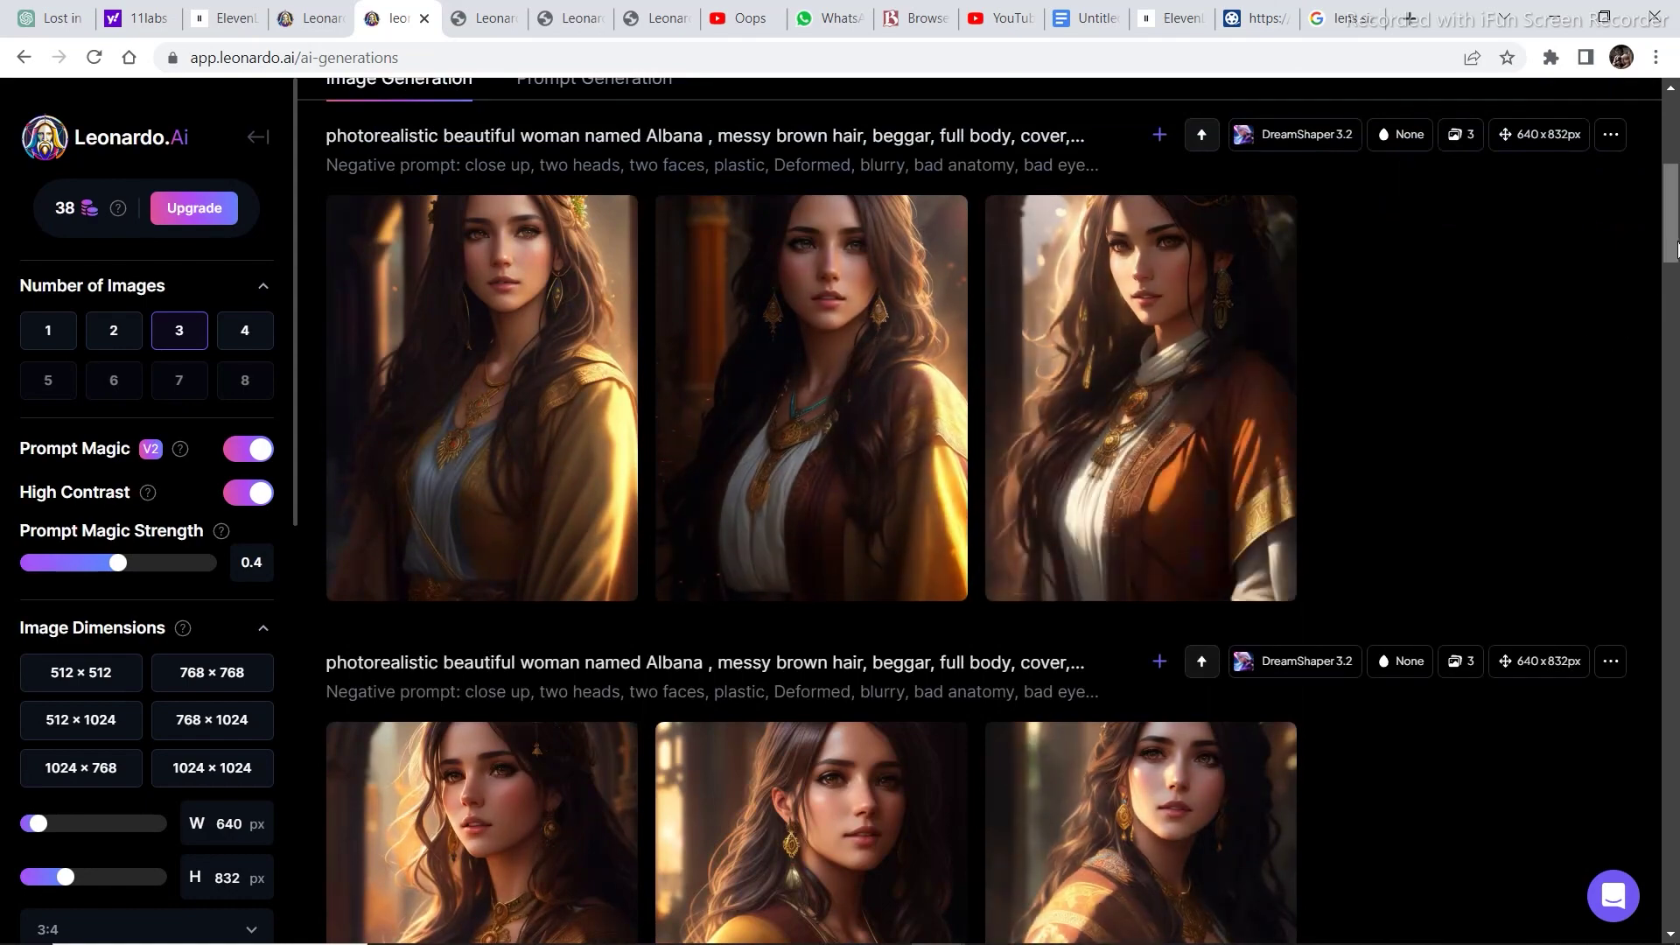
left_click_drag(1677, 249, 1676, 175)
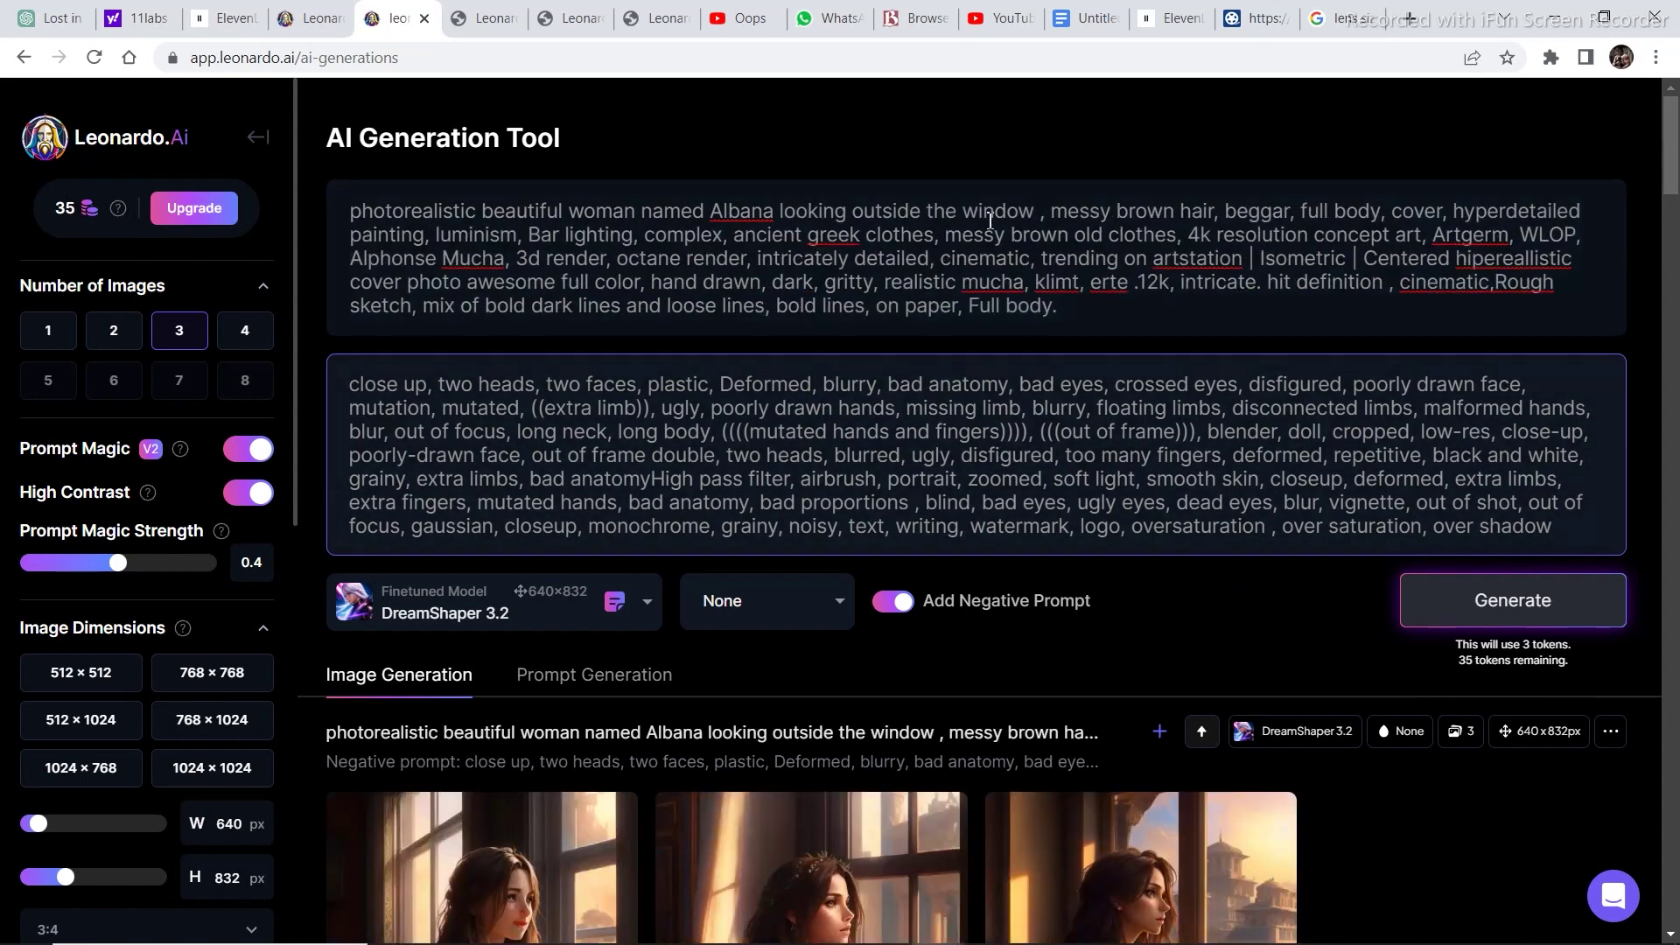
Scroll down and back up to review the new window-gazing Albana images above the messy-haired portraits
scroll(1626, 464, "down", 5)
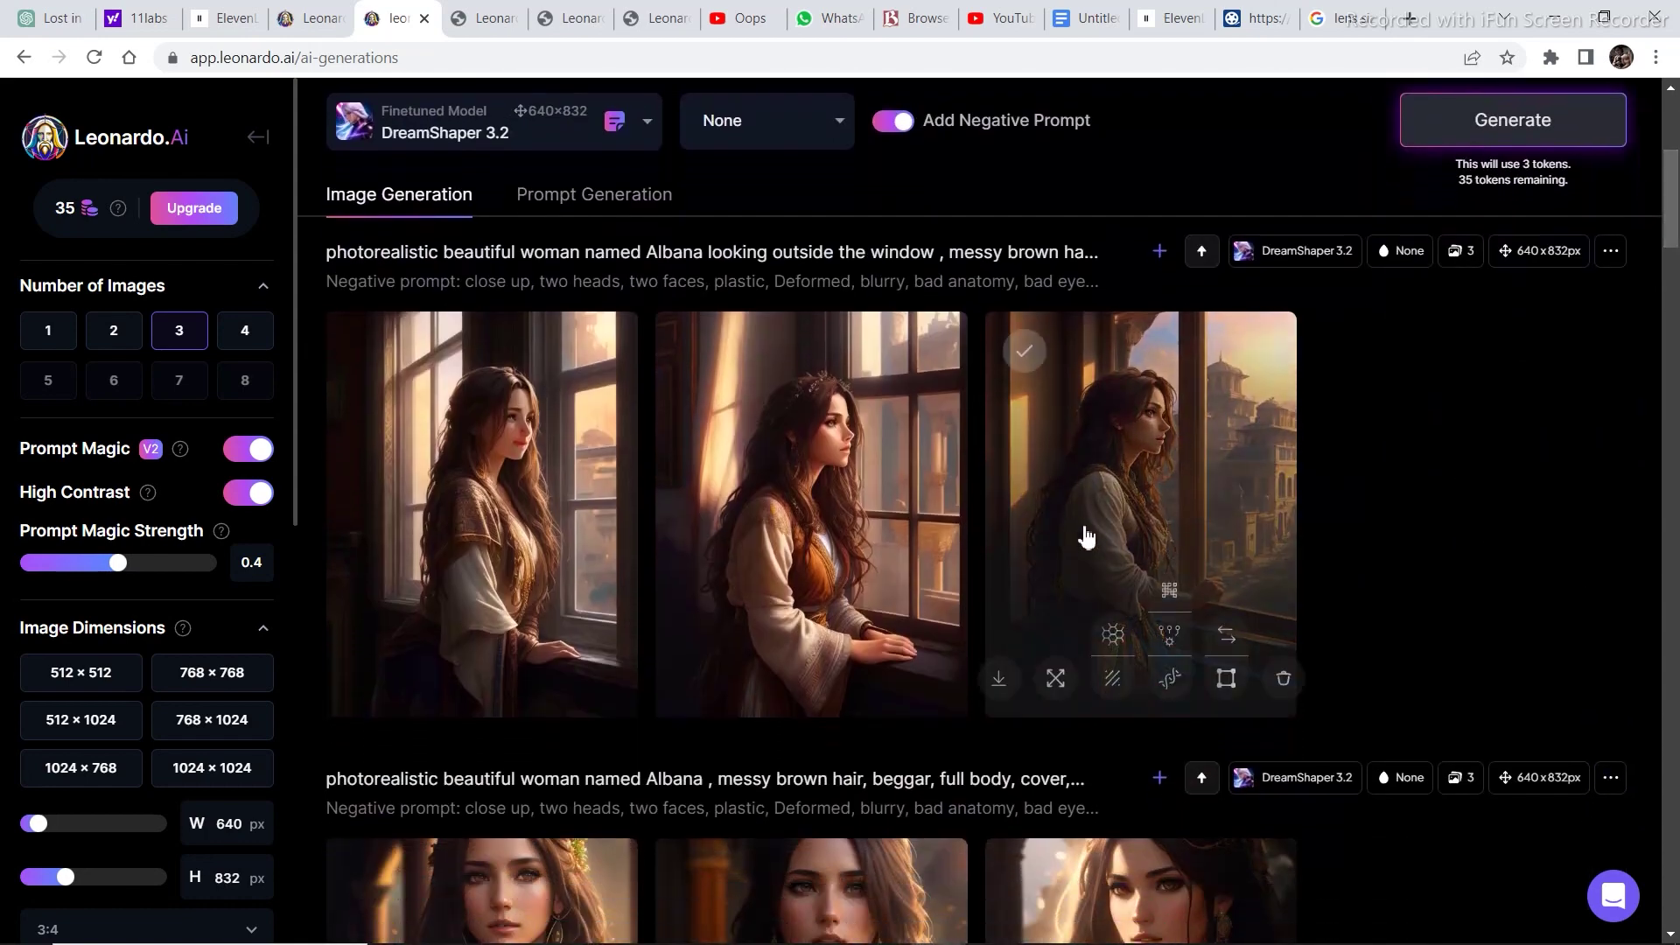
scroll(1567, 490, "up", 4)
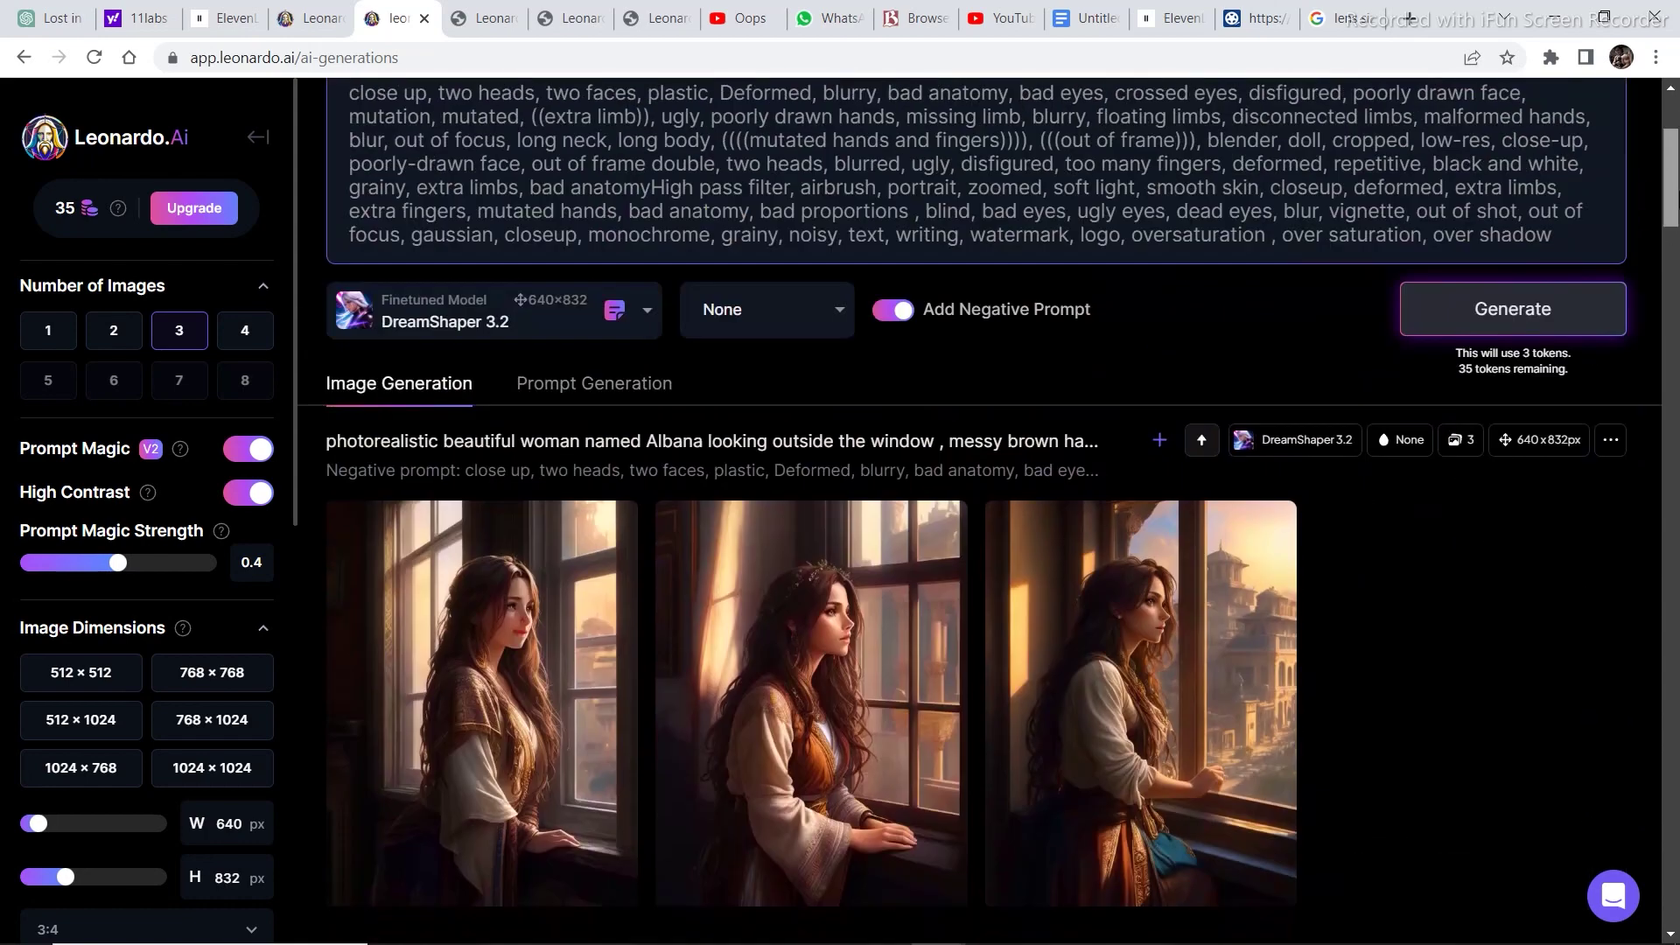